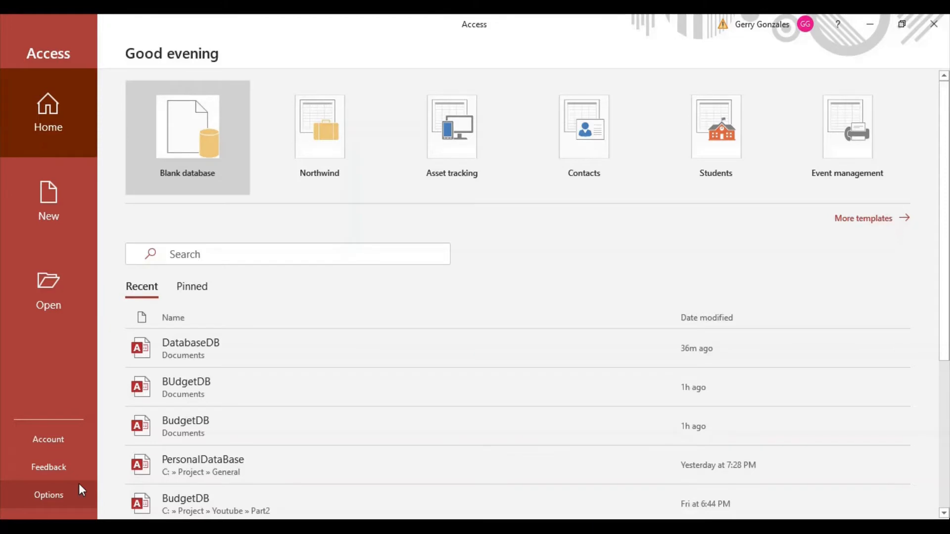
# Create a blank database named BudgetDB in the Documents folder
pyautogui.click(167, 143)
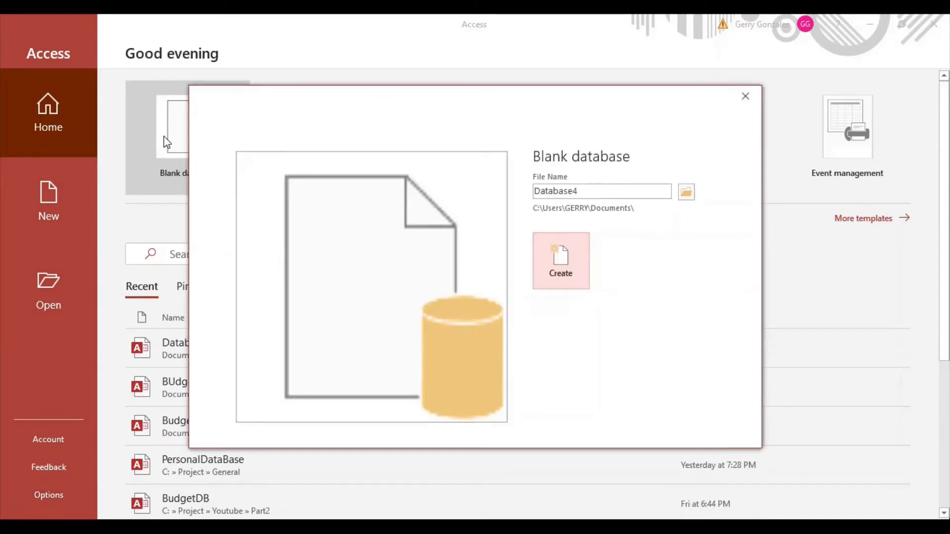
pyautogui.doubleClick(599, 190)
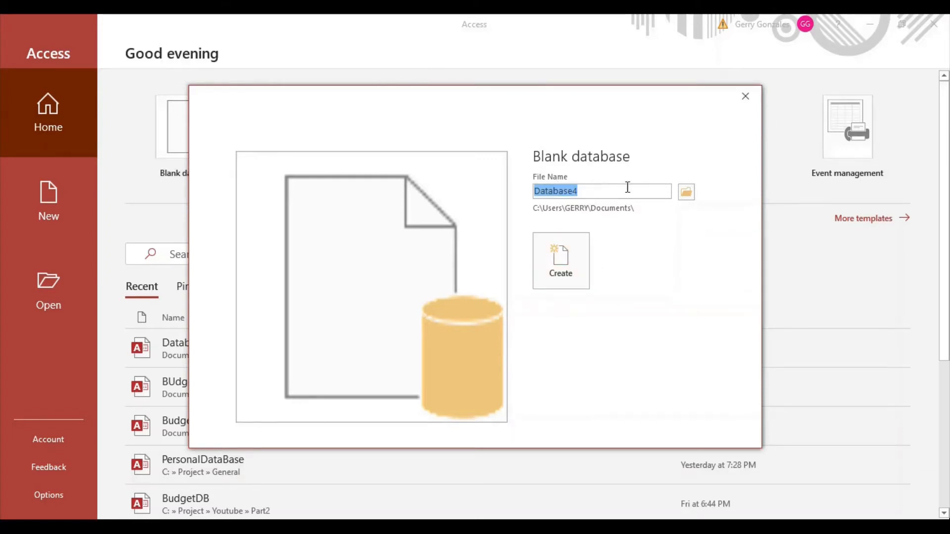
pyautogui.write('Budget')
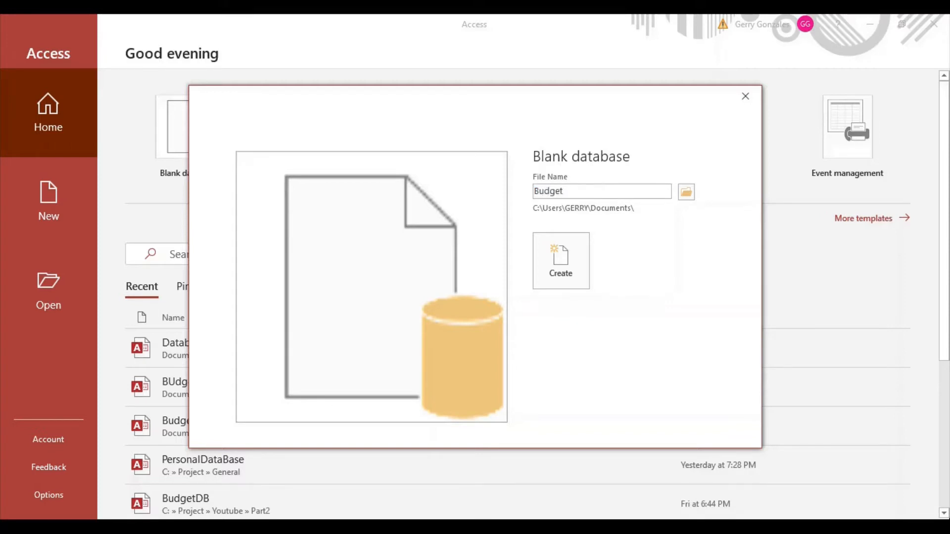
pyautogui.write('DB')
pyautogui.click(687, 194)
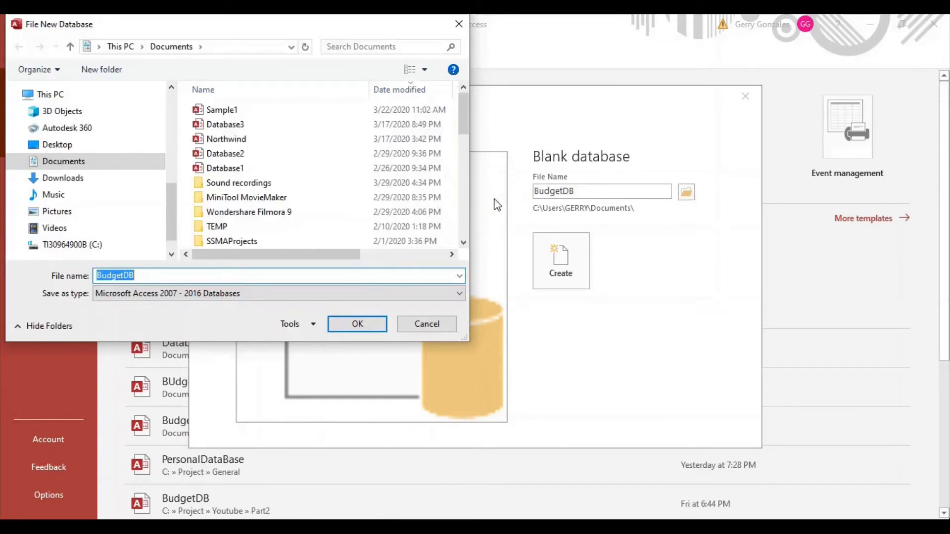
pyautogui.click(429, 327)
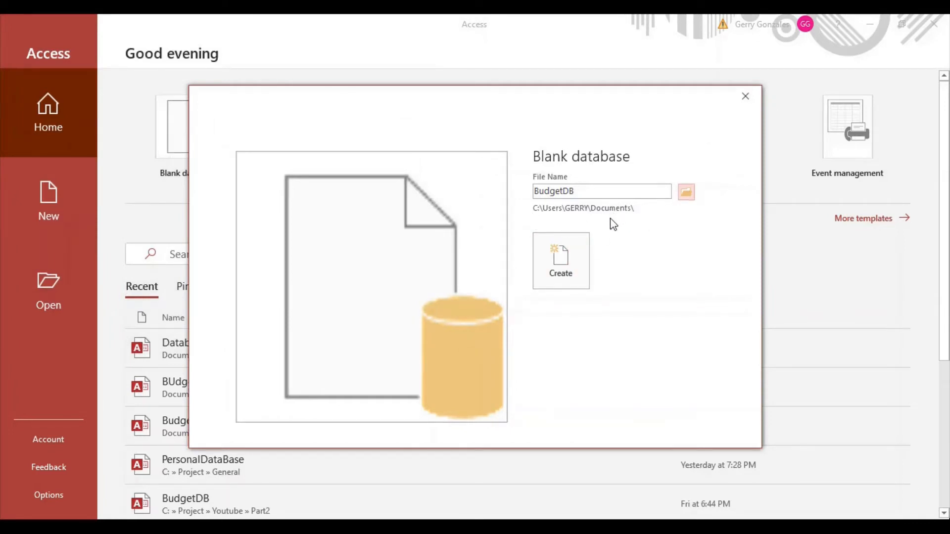
pyautogui.click(551, 281)
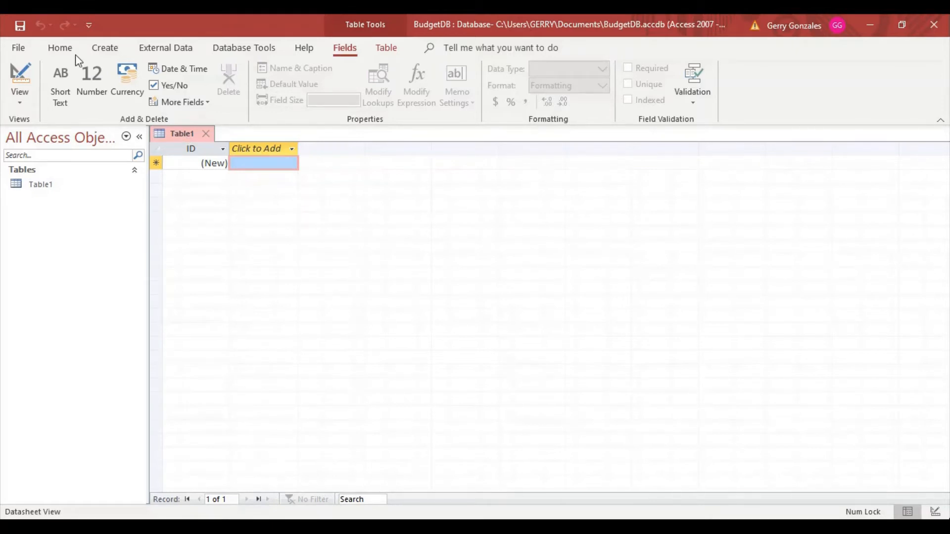
# Switch the new table to Design view, saving it under the name tblBudget
pyautogui.click(21, 72)
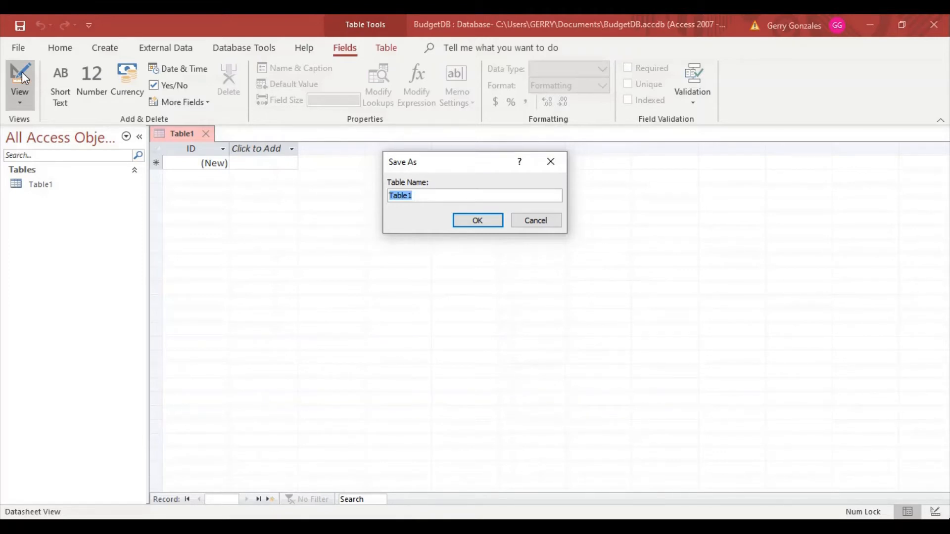
pyautogui.write('tblBudget')
pyautogui.click(464, 222)
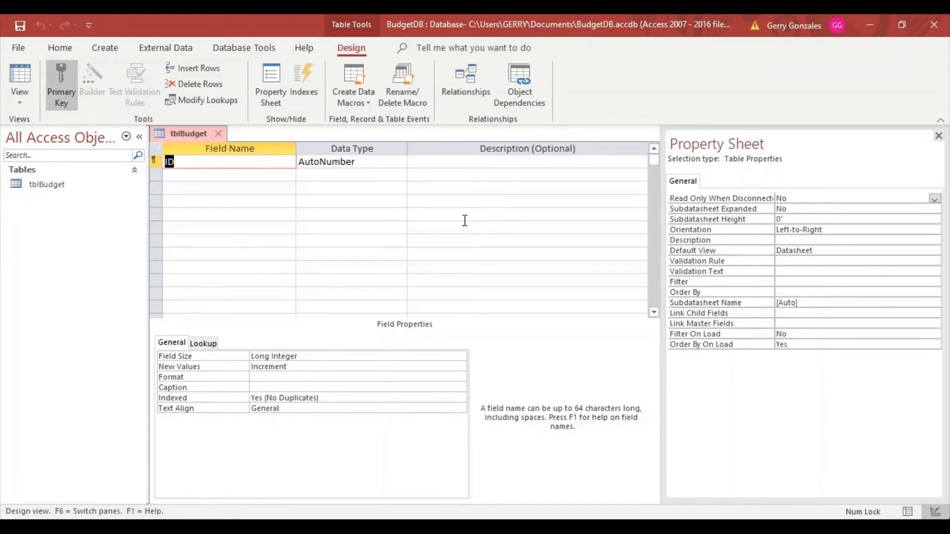
# Add a Short Text field named BudCat below ID, with the description "Budget Category"
pyautogui.click(242, 179)
pyautogui.write('Bud')
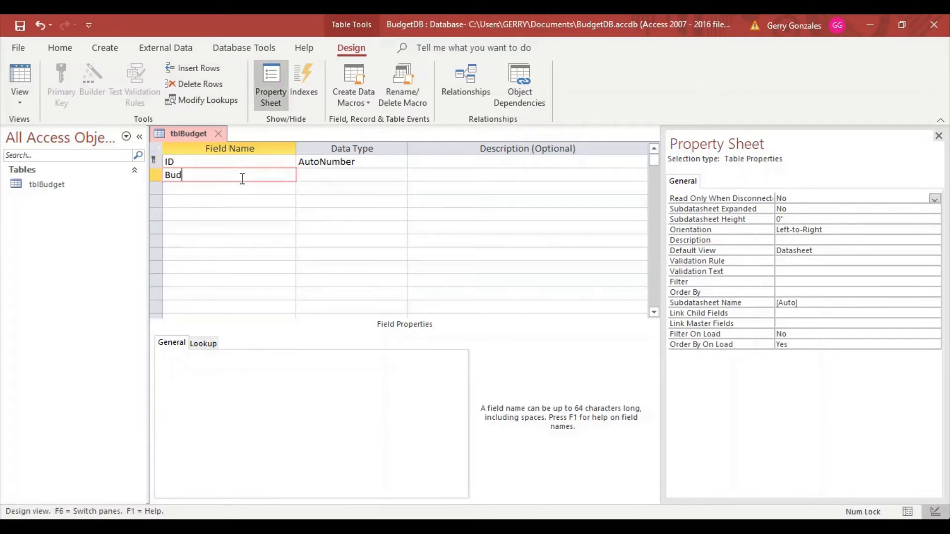
pyautogui.write('getCategory')
pyautogui.press('BackSpace')
pyautogui.press('BackSpace')
pyautogui.press('BackSpace')
pyautogui.press('BackSpace')
pyautogui.press('BackSpace')
pyautogui.press('BackSpace')
pyautogui.press('BackSpace')
pyautogui.press('BackSpace')
pyautogui.press('BackSpace')
pyautogui.press('BackSpace')
pyautogui.press('BackSpace')
pyautogui.write('Cat')
pyautogui.press('Tab')
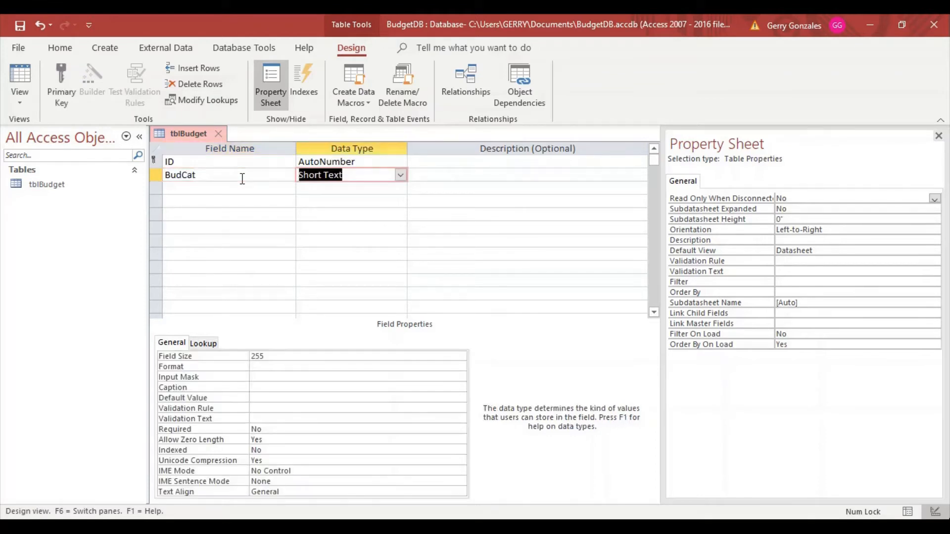
pyautogui.press('Tab')
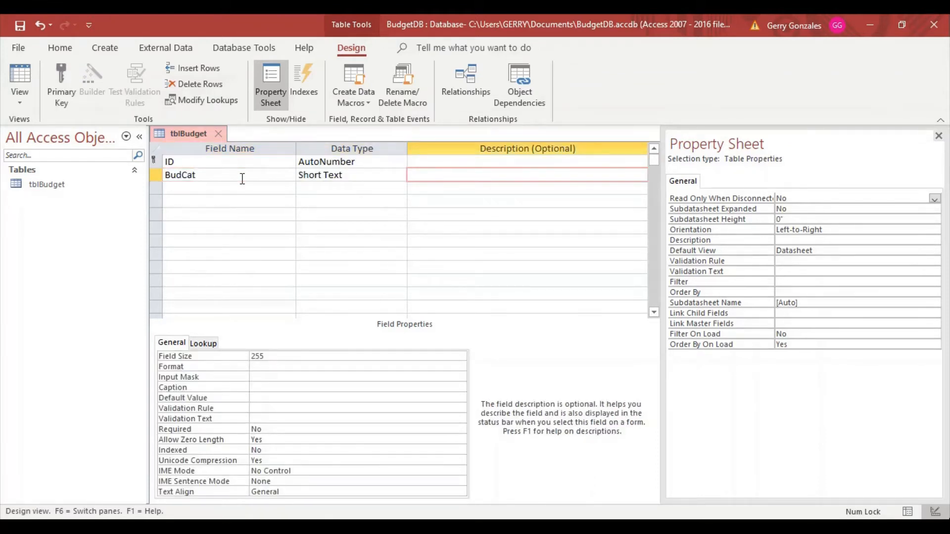
pyautogui.write('Budget Category')
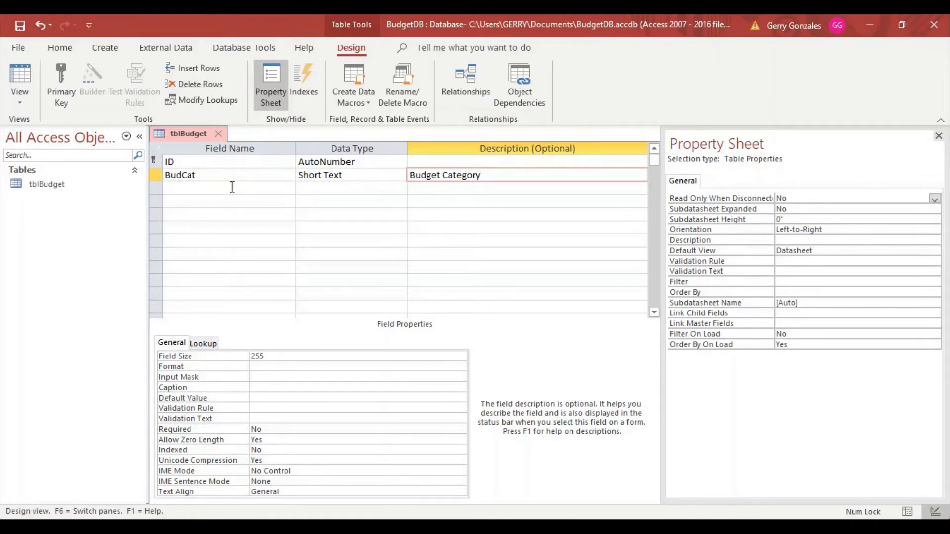
# Add a third field named Amount below BudCat
pyautogui.click(232, 188)
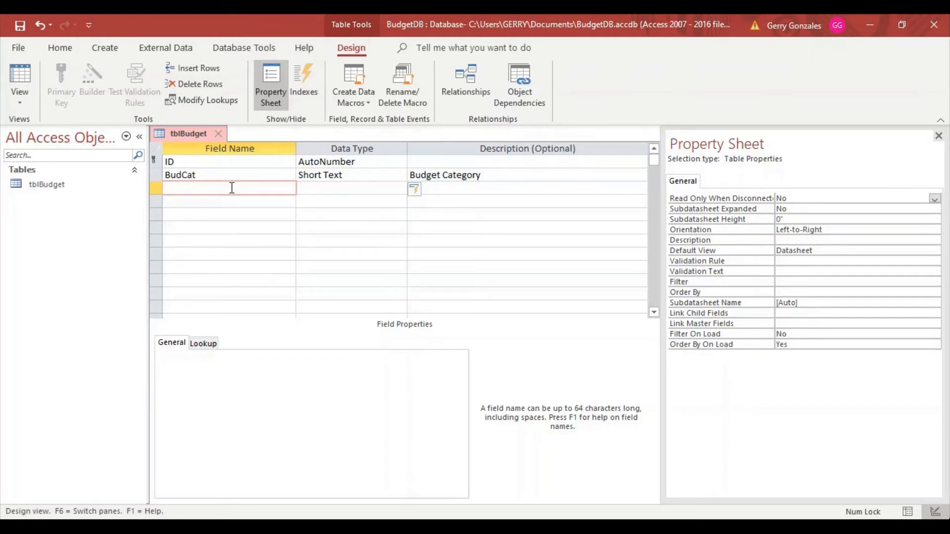
pyautogui.write('Amount')
pyautogui.press('Tab')
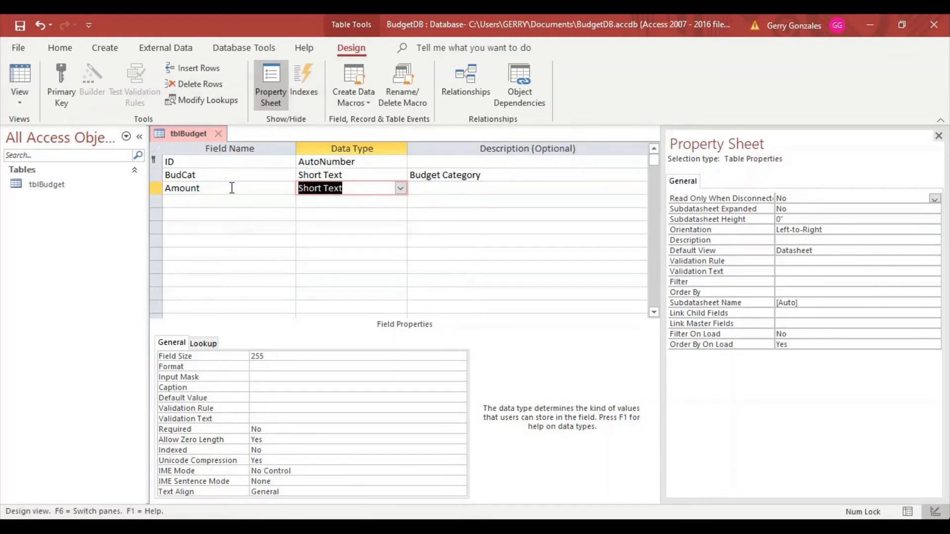
# Change the ID field's data type to Number
pyautogui.click(338, 162)
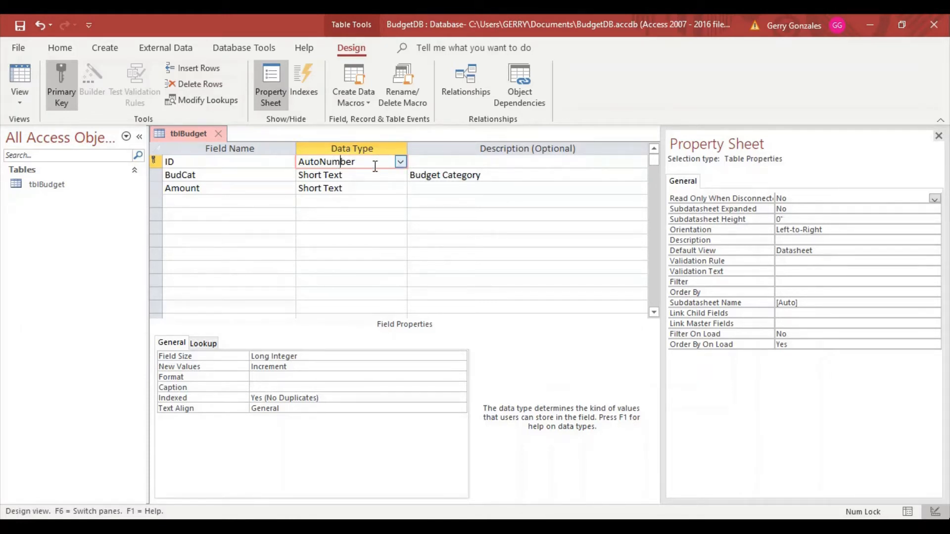
pyautogui.moveTo(373, 162); pyautogui.dragTo(248, 148)
pyautogui.write('Numbe')
pyautogui.press('Tab')
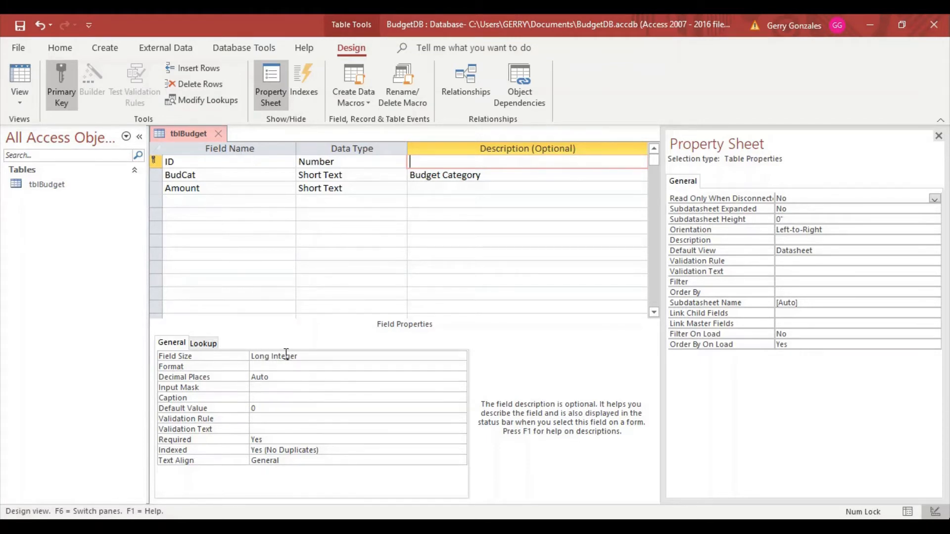
# Set the BudCat field's size to 60 characters
pyautogui.click(272, 176)
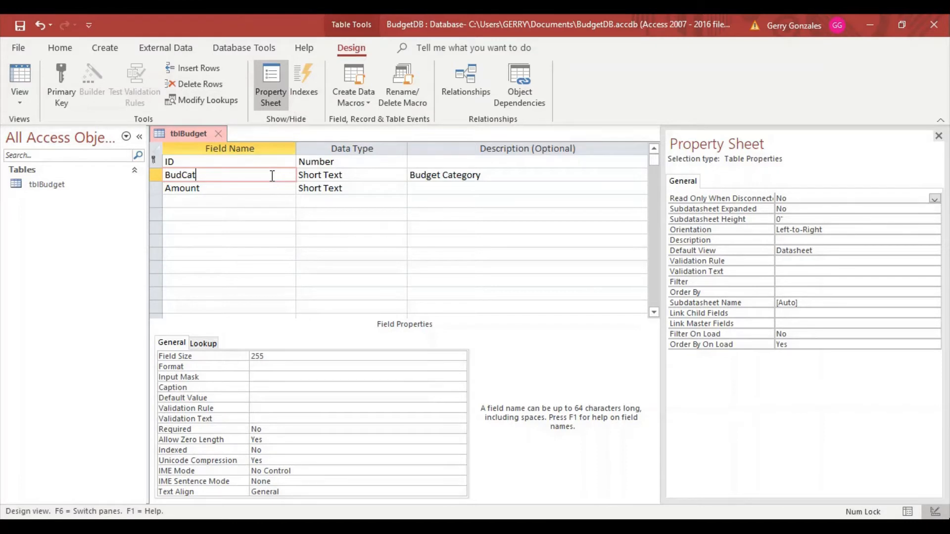
pyautogui.click(361, 177)
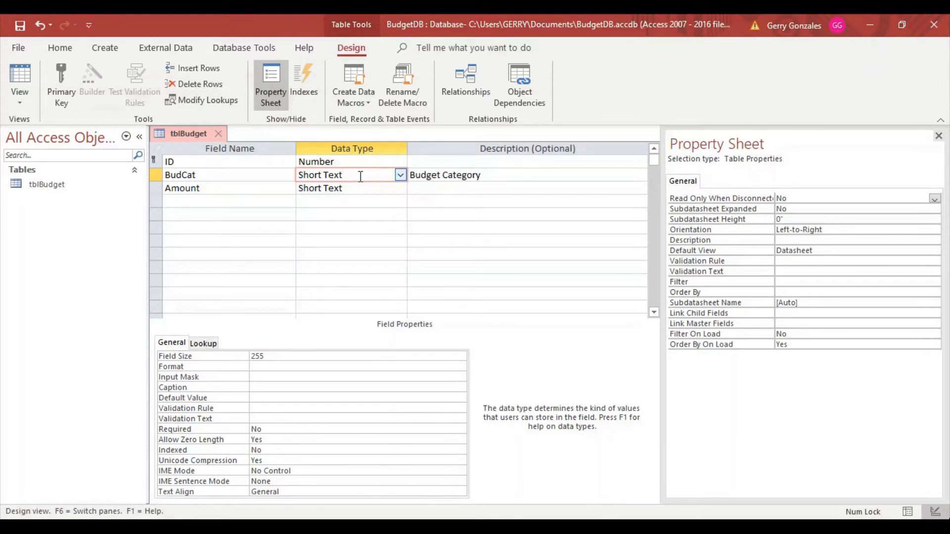
pyautogui.click(293, 357)
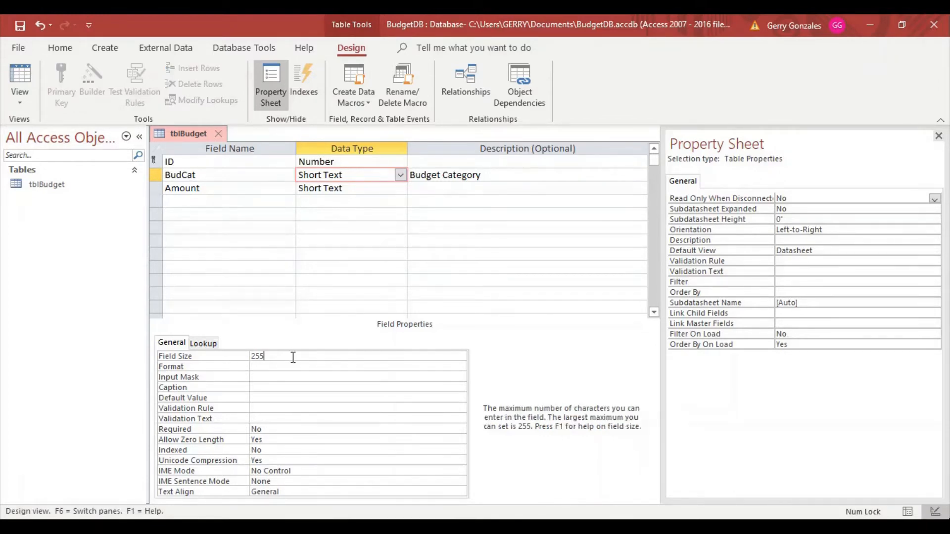
pyautogui.press('BackSpace')
pyautogui.press('BackSpace')
pyautogui.press('BackSpace')
pyautogui.write('60')
# Change the Amount field's data type to Number
pyautogui.click(212, 188)
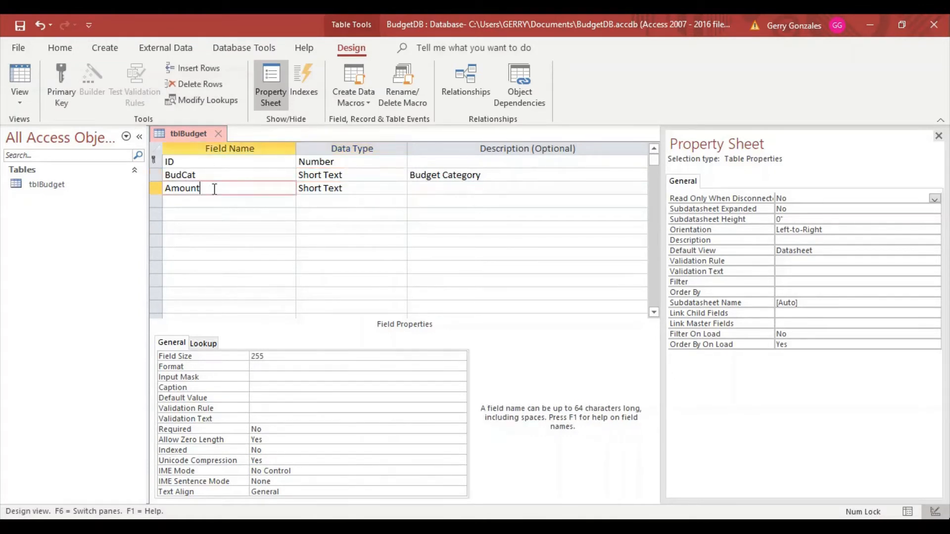
pyautogui.click(345, 189)
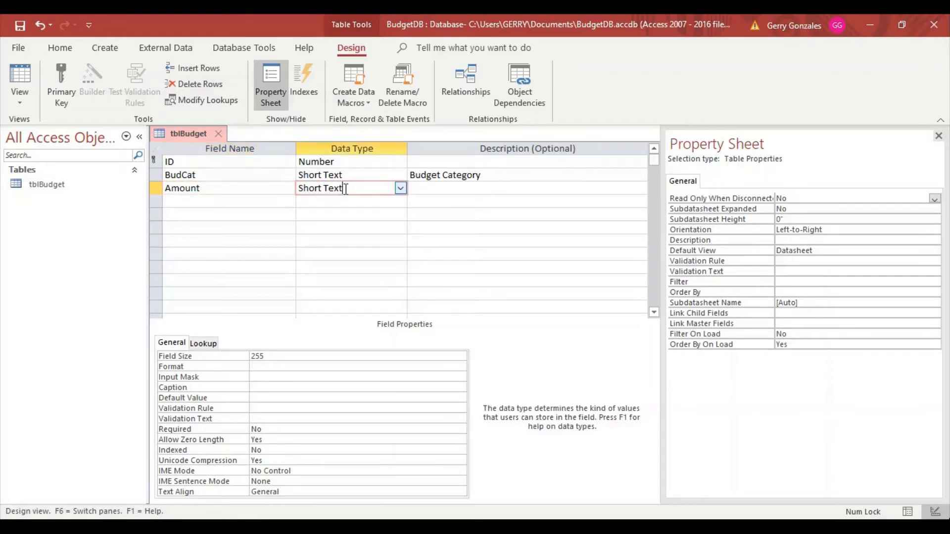
pyautogui.click(401, 190)
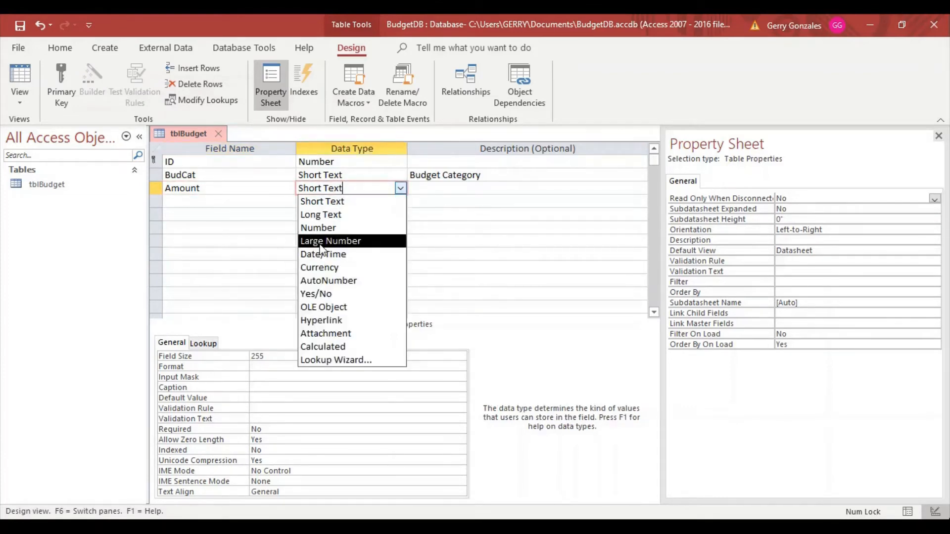
pyautogui.click(320, 228)
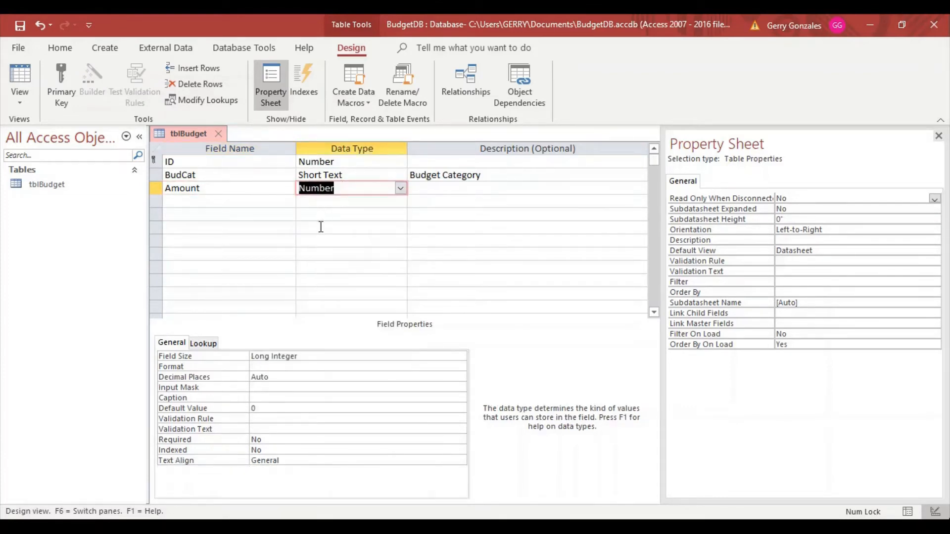
# Set the Amount field's size to Double and its format to Standard
pyautogui.click(311, 357)
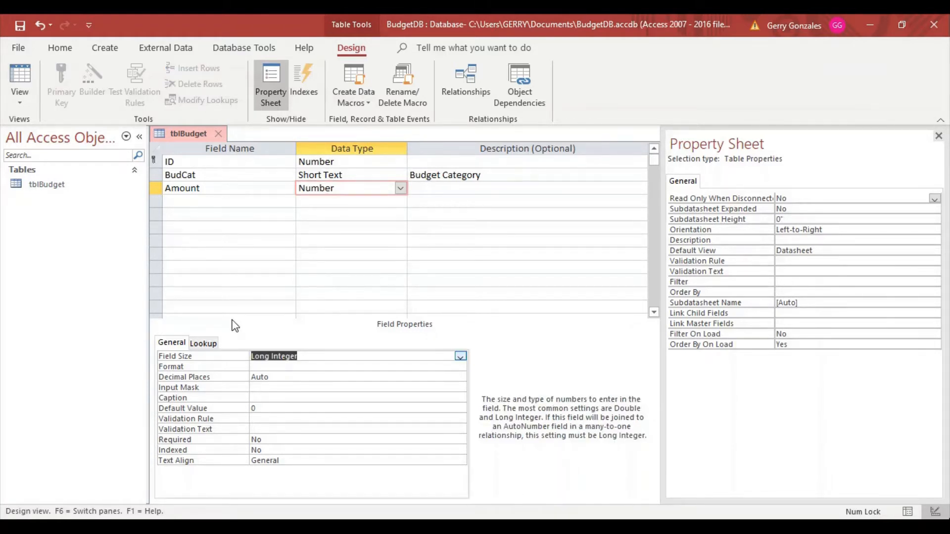
pyautogui.click(460, 357)
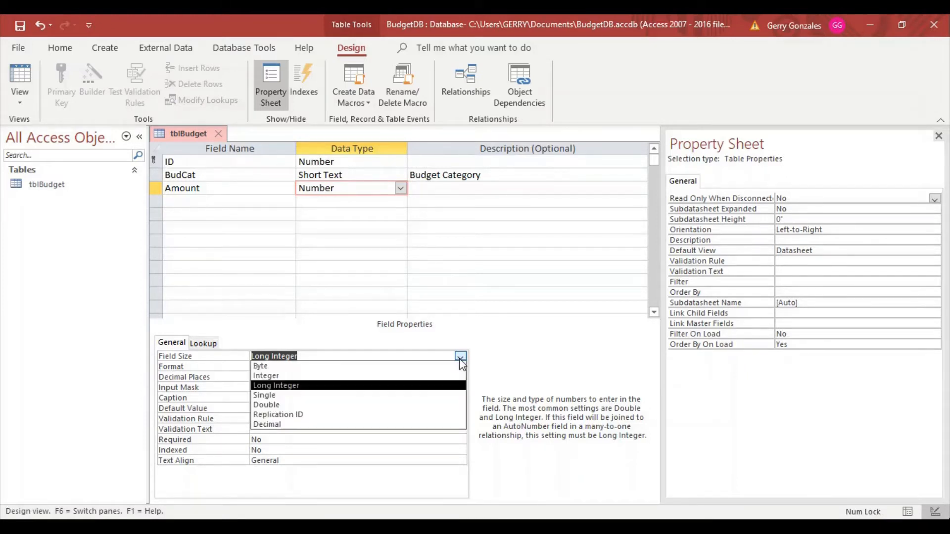
pyautogui.click(315, 405)
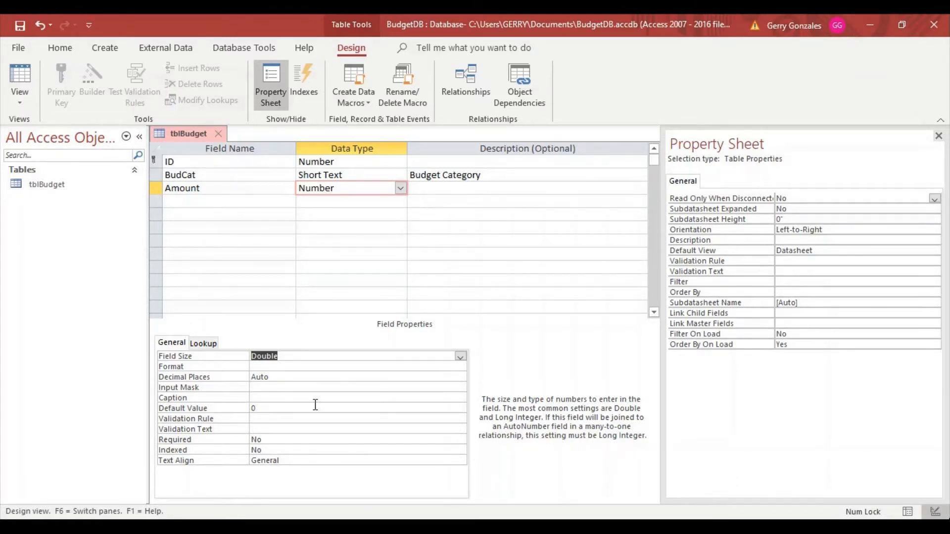
pyautogui.click(286, 367)
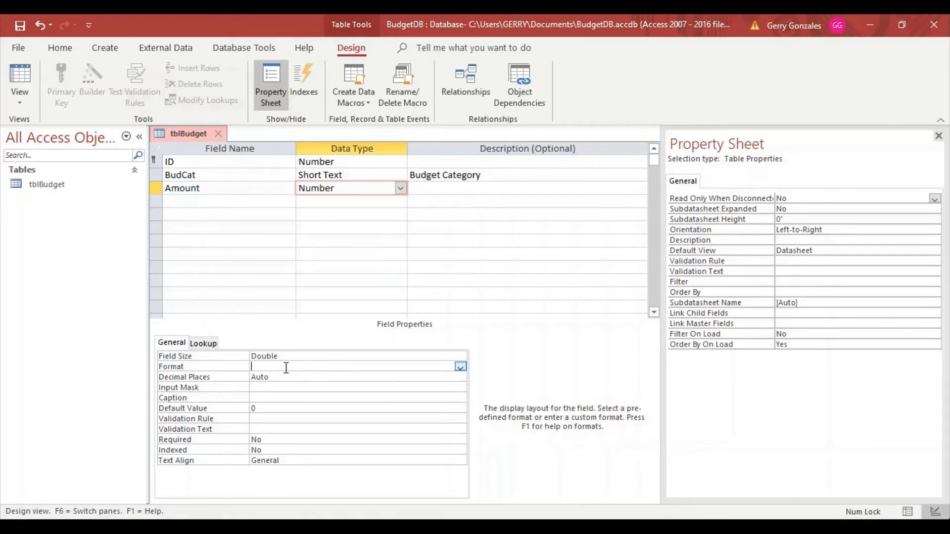
pyautogui.write('Standard')
pyautogui.press('Return')
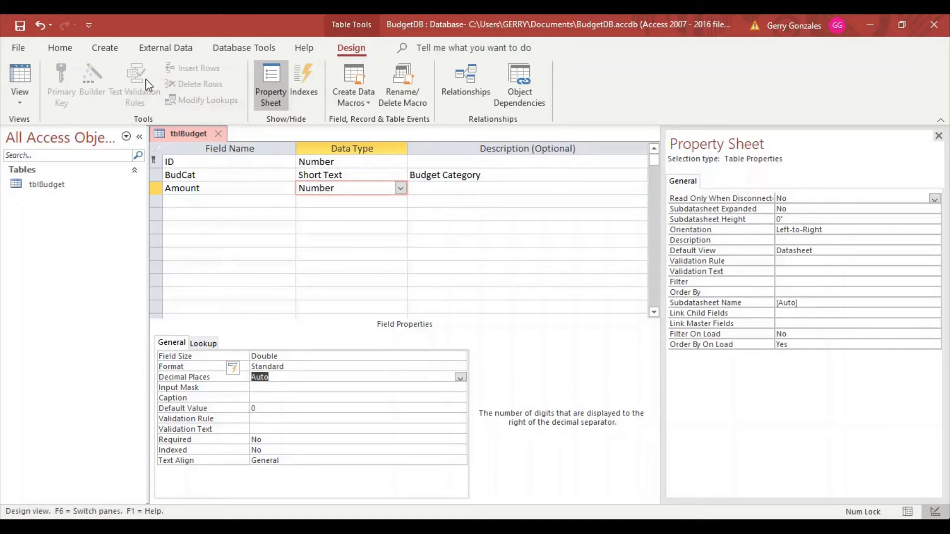
# Save the tblBudget design, check the table in Datasheet view and return to Design view
pyautogui.click(20, 27)
pyautogui.click(21, 74)
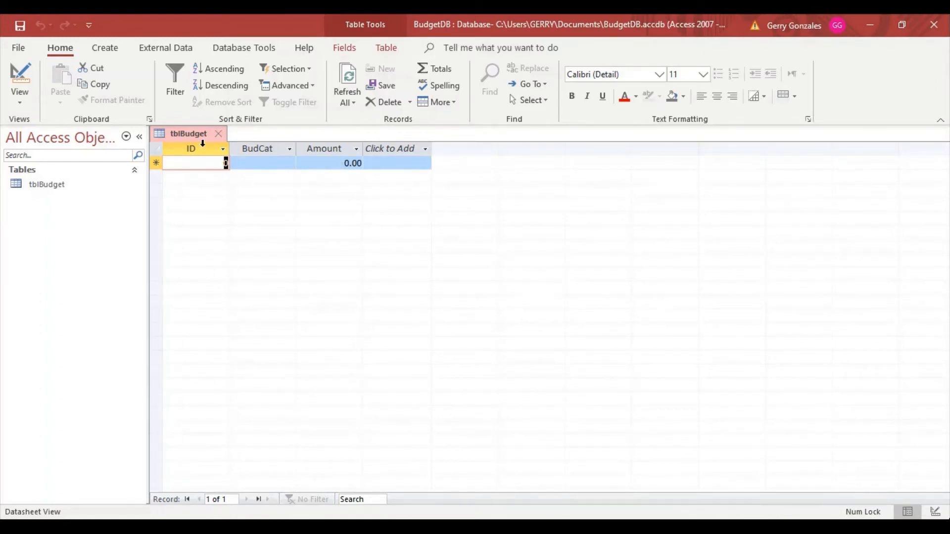
pyautogui.click(28, 83)
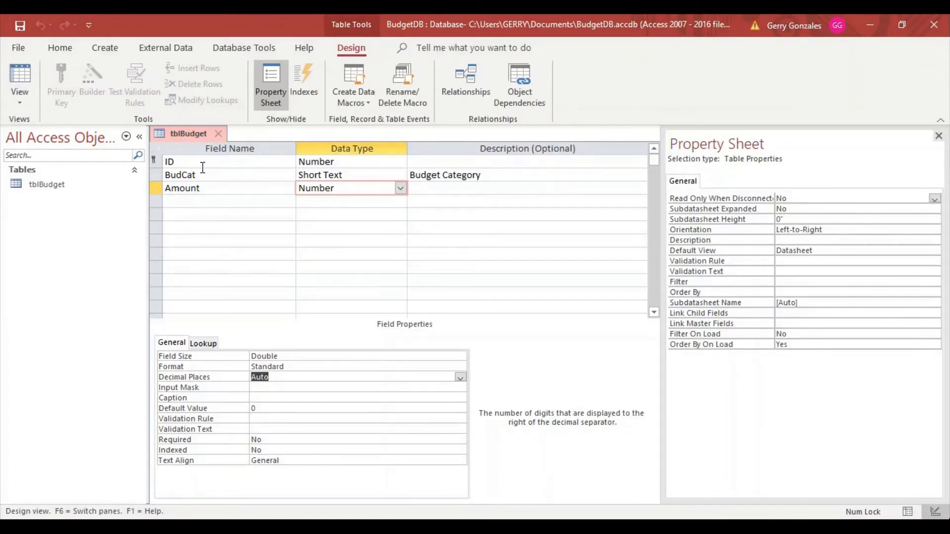
# Clear the default value of the ID field
pyautogui.click(201, 161)
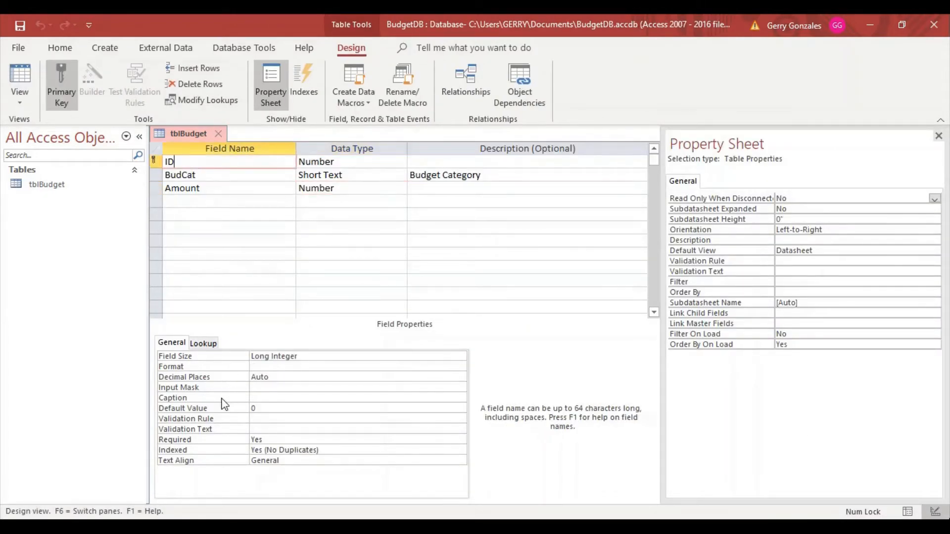
pyautogui.click(262, 407)
pyautogui.press('BackSpace')
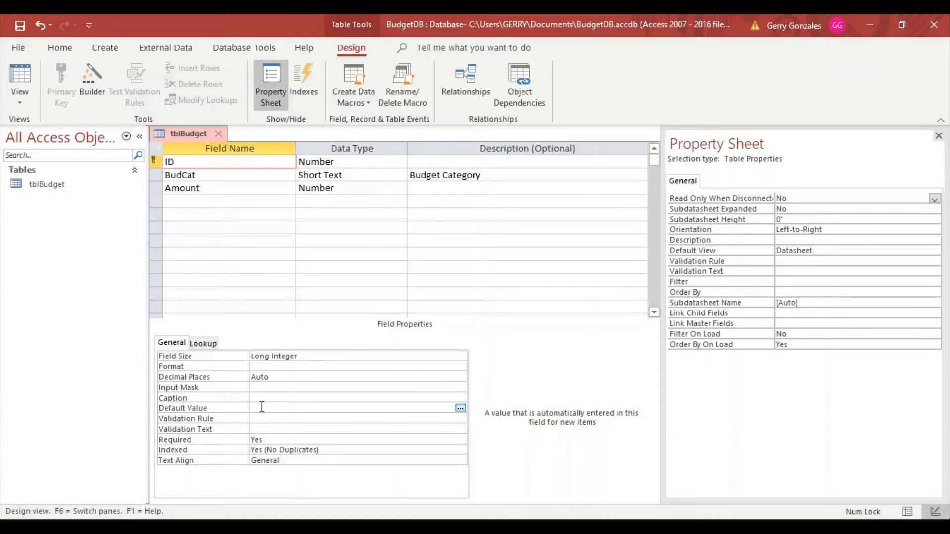
pyautogui.press('Return')
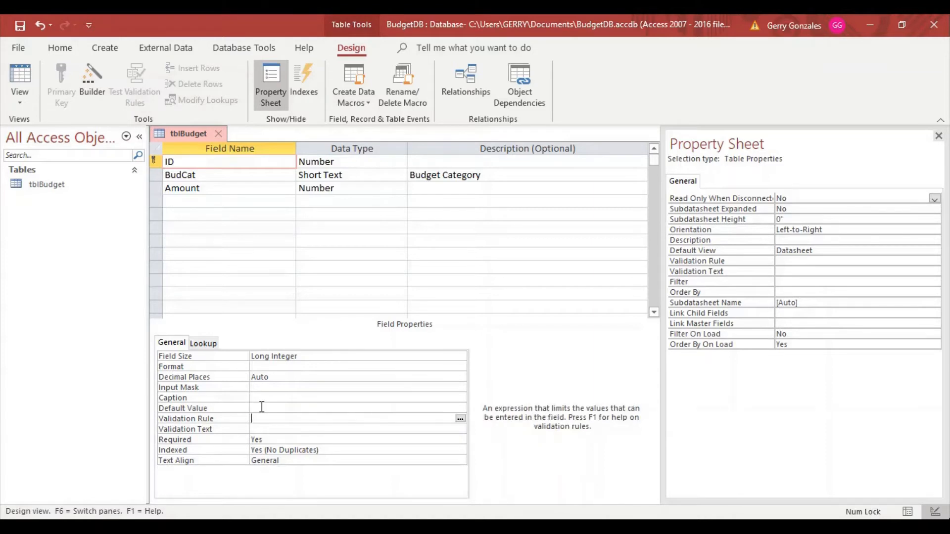
# Clear the default value of the Amount field
pyautogui.click(253, 188)
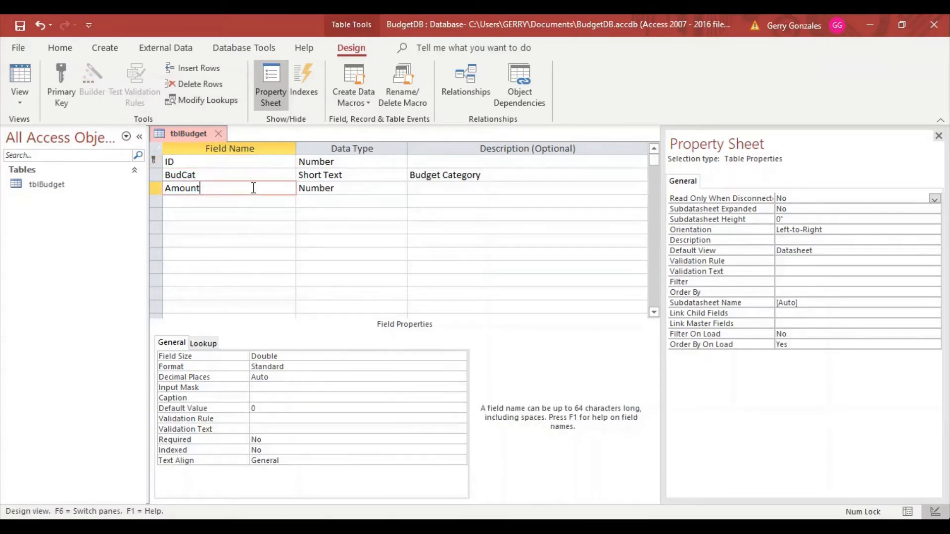
pyautogui.click(286, 409)
pyautogui.press('BackSpace')
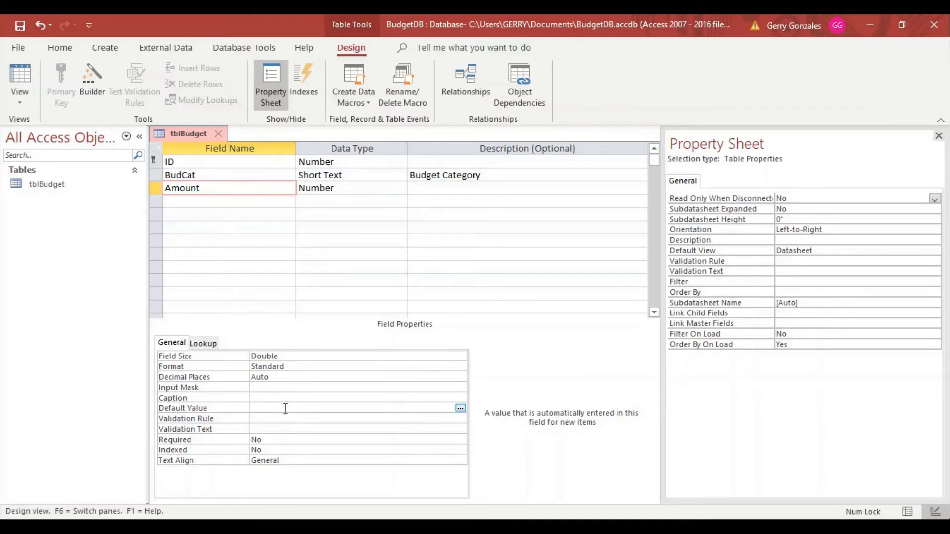
# Save the tblBudget design, check it in Datasheet view and close the table
pyautogui.press('Return')
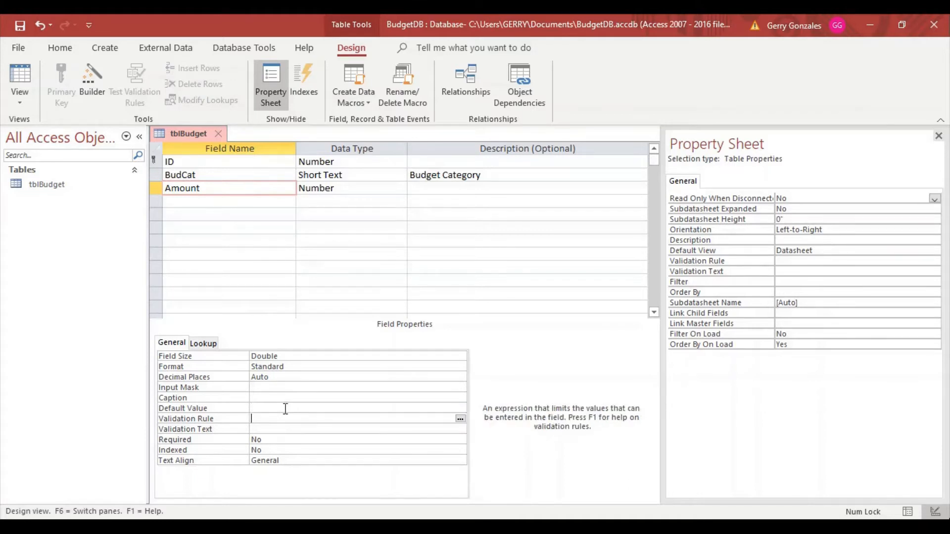
pyautogui.click(20, 26)
pyautogui.click(21, 77)
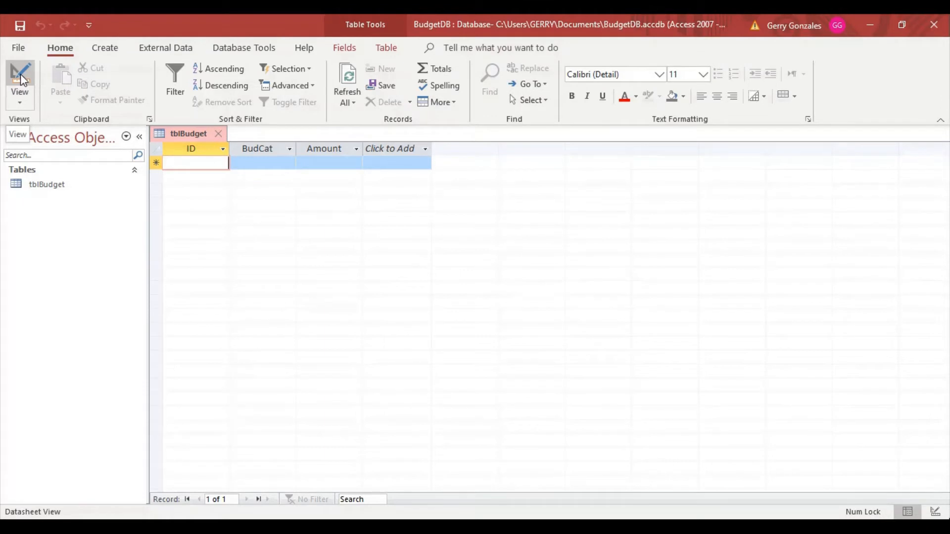
pyautogui.click(222, 134)
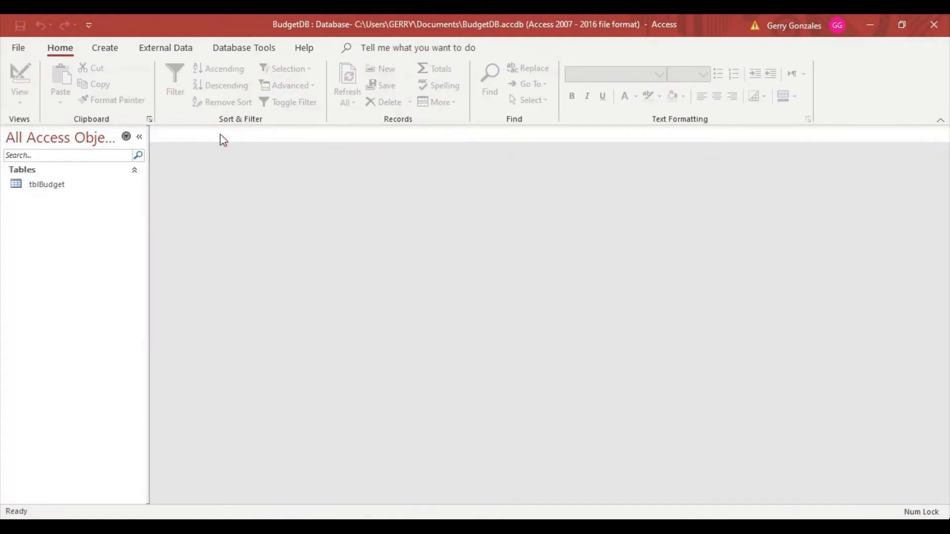
# Create a new table, save it as tblExpenses and open it in Design view
pyautogui.click(112, 49)
pyautogui.click(78, 73)
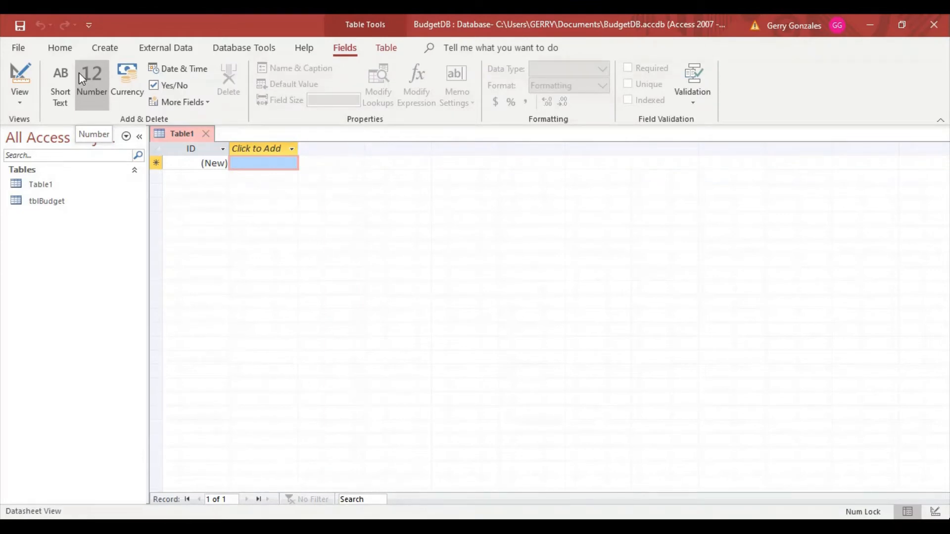
pyautogui.click(18, 75)
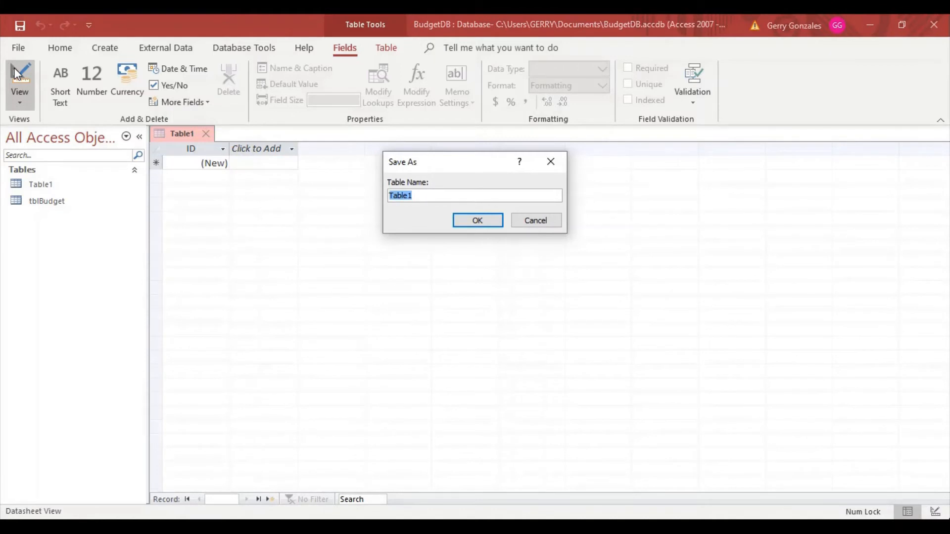
pyautogui.write('tbl Expense')
pyautogui.press('BackSpace')
pyautogui.press('BackSpace')
pyautogui.press('BackSpace')
pyautogui.press('BackSpace')
pyautogui.press('BackSpace')
pyautogui.press('BackSpace')
pyautogui.press('BackSpace')
pyautogui.press('BackSpace')
pyautogui.press('BackSpace')
pyautogui.press('BackSpace')
pyautogui.press('BackSpace')
pyautogui.write('tblExpenses')
pyautogui.press('Return')
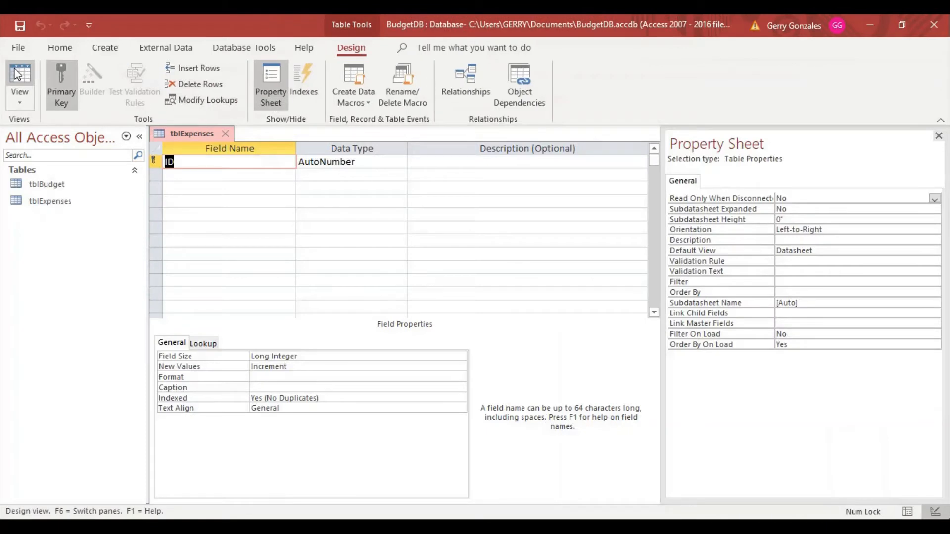
# Add the fields Paticulars, Amount, TranDate and BudID below ID in the tblExpenses design
pyautogui.click(202, 179)
pyautogui.write('Pat')
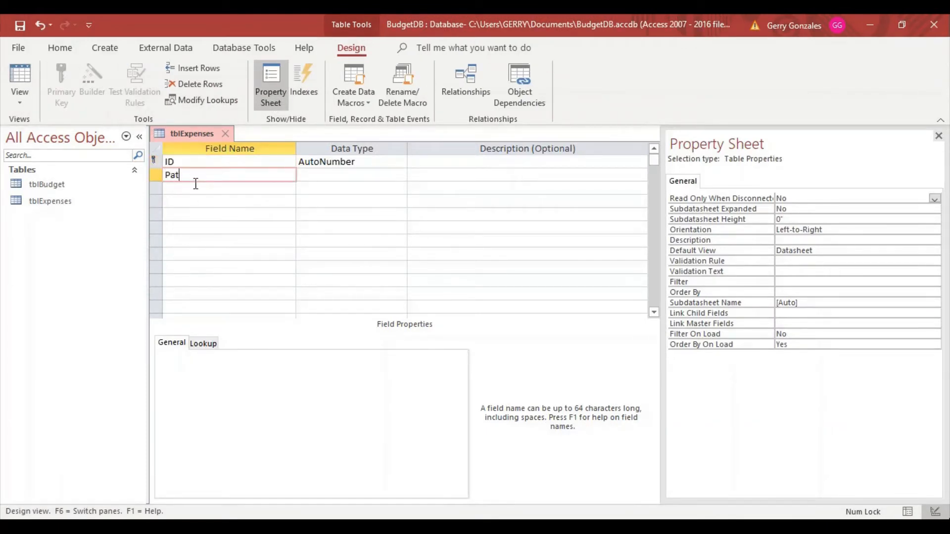
pyautogui.write('iculars')
pyautogui.press('Down')
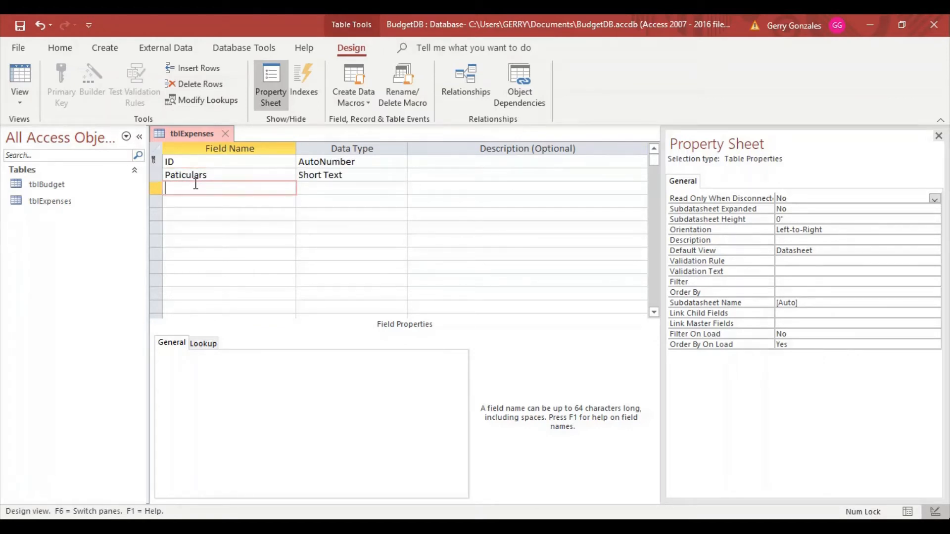
pyautogui.write('Amount')
pyautogui.press('Down')
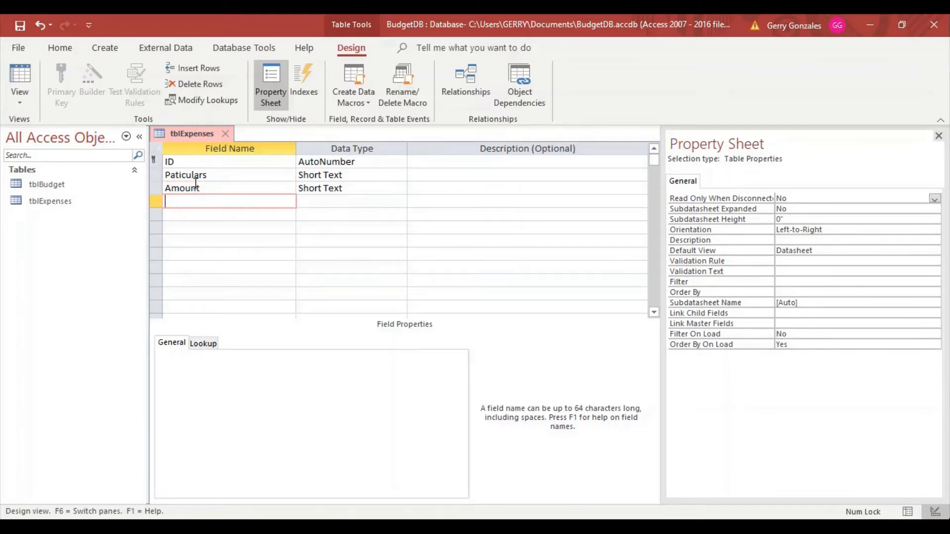
pyautogui.write('TranDate')
pyautogui.press('Down')
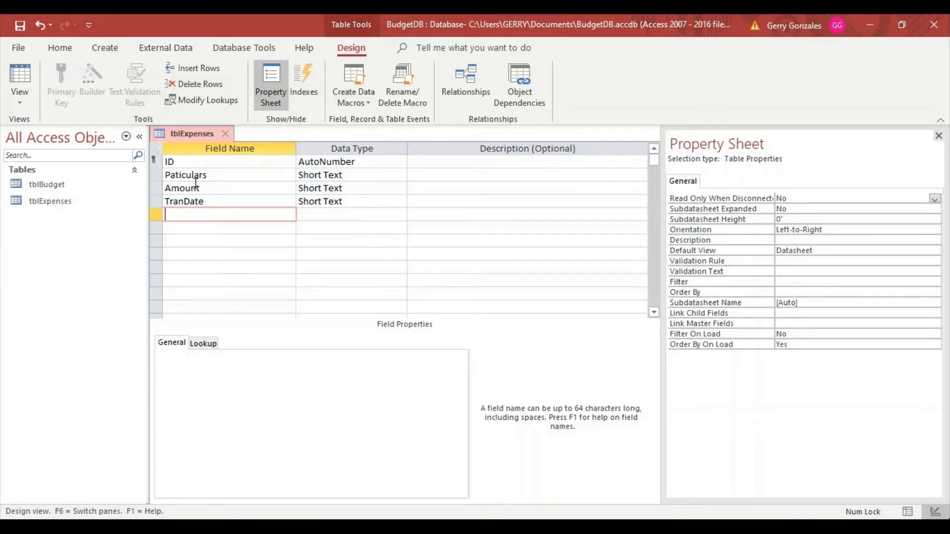
pyautogui.write('Bud')
pyautogui.write('g')
pyautogui.write('D')
pyautogui.click(184, 165)
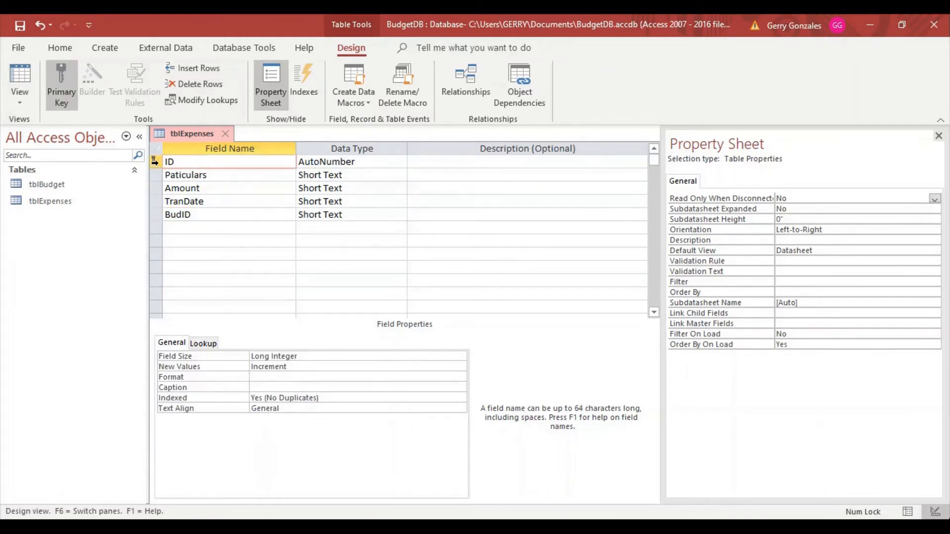
# Remove the primary key from the ID field of tblExpenses and reapply it
pyautogui.click(155, 161)
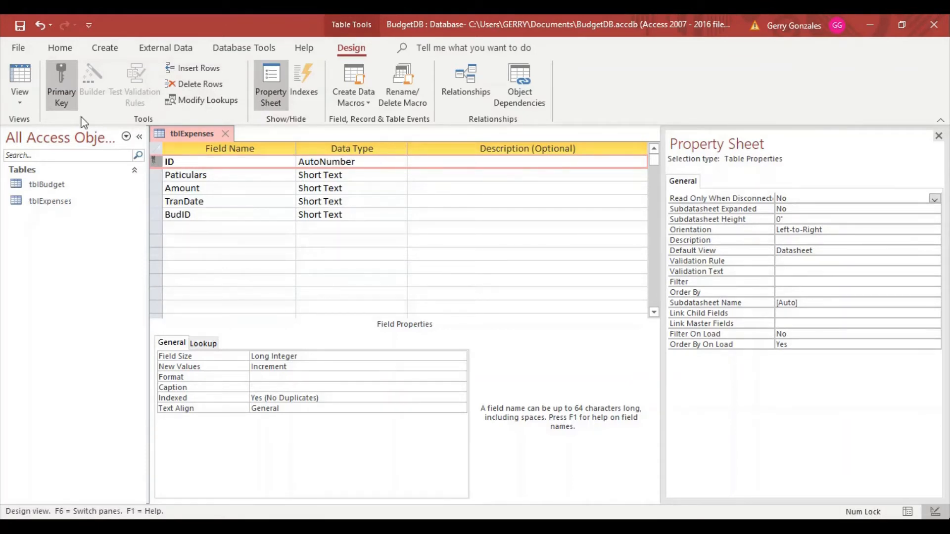
pyautogui.click(65, 95)
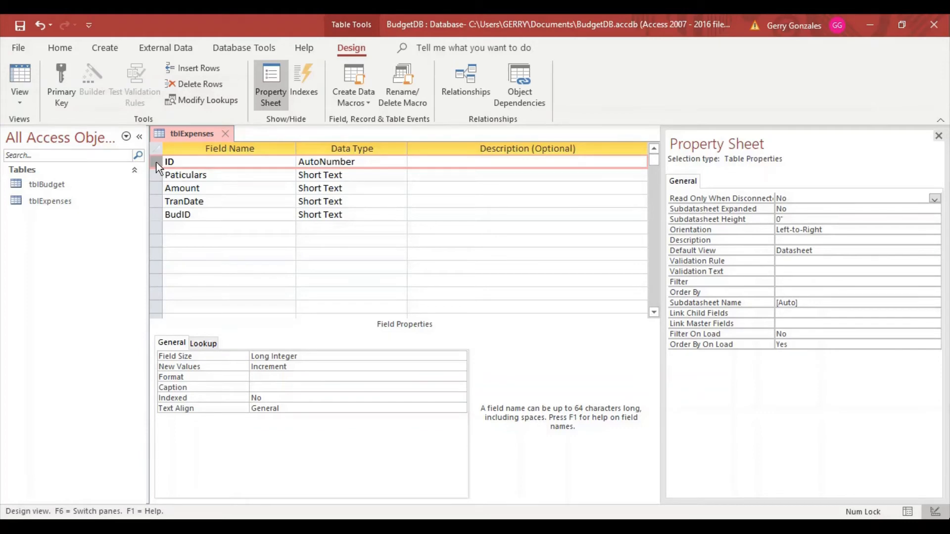
pyautogui.click(61, 91)
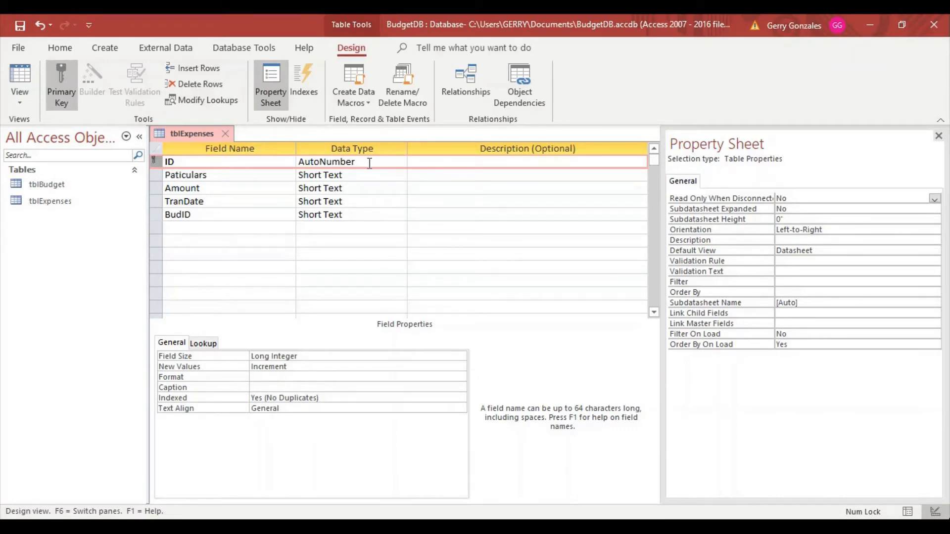
# Change the ID field's data type to Number and clear its default value
pyautogui.moveTo(369, 163); pyautogui.dragTo(295, 158)
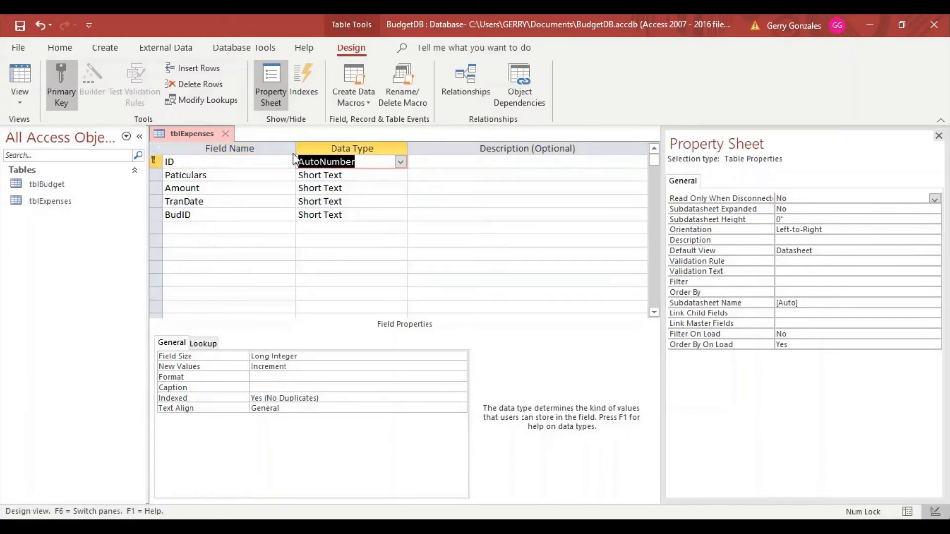
pyautogui.write('Number')
pyautogui.press('Tab')
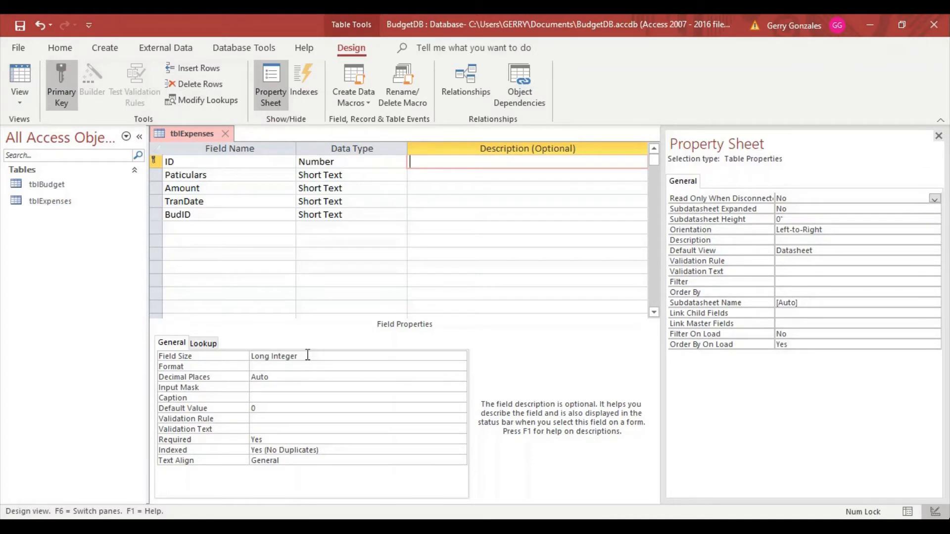
pyautogui.click(276, 409)
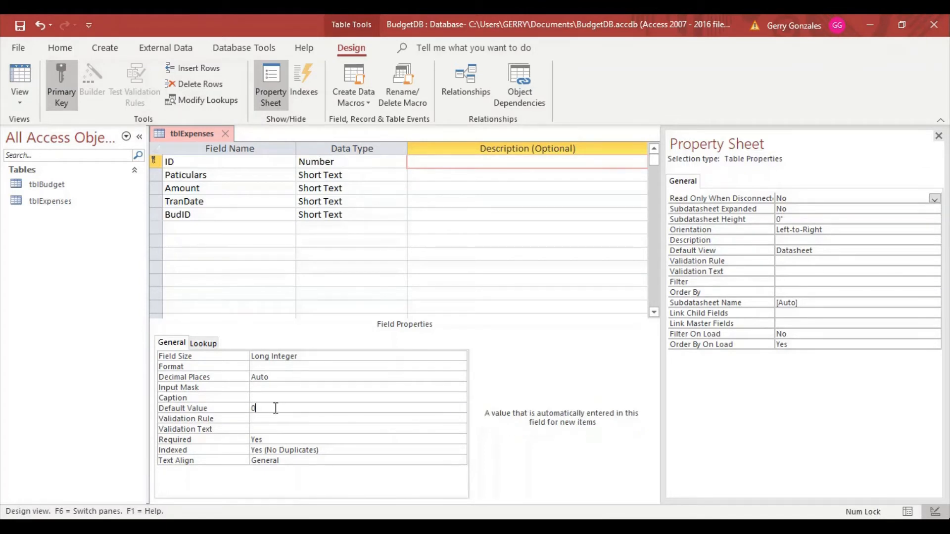
pyautogui.press('BackSpace')
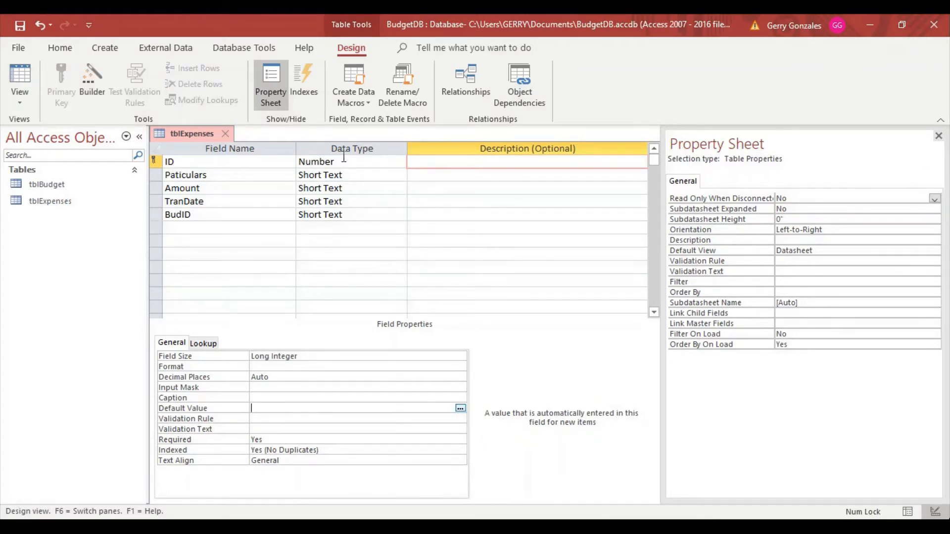
# Set the field size of the Paticulars field to 60
pyautogui.click(370, 178)
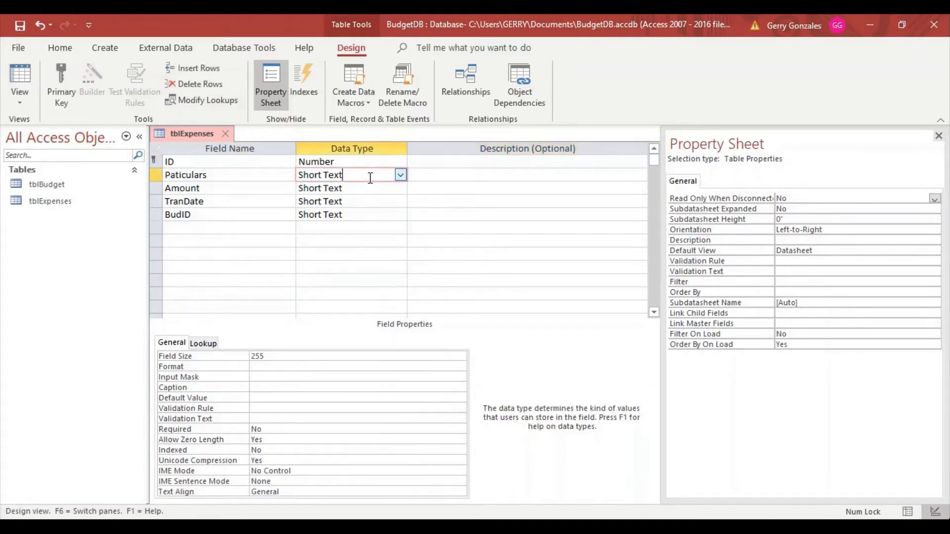
pyautogui.click(276, 356)
pyautogui.press('BackSpace')
pyautogui.press('BackSpace')
pyautogui.press('BackSpace')
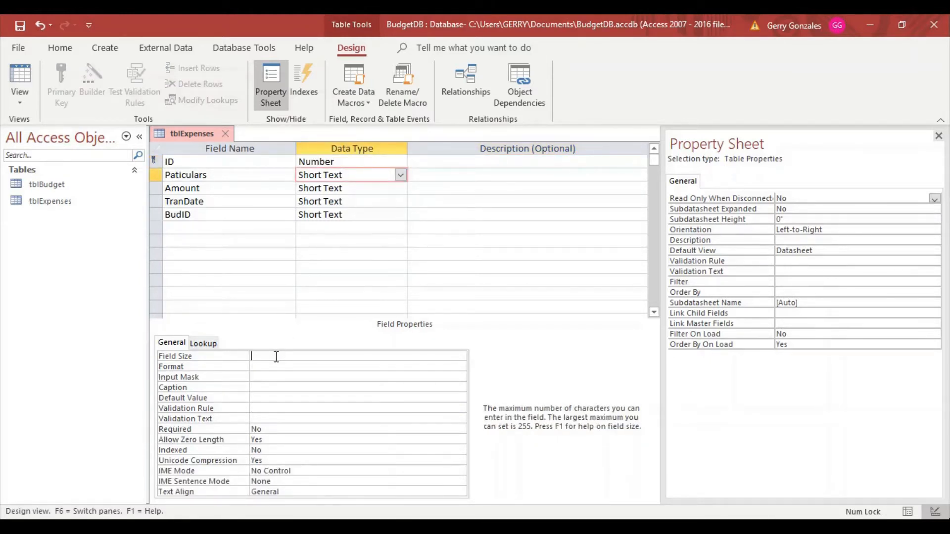
pyautogui.write('60')
# Set the Amount field's data type to Number and its field size to Double
pyautogui.click(362, 188)
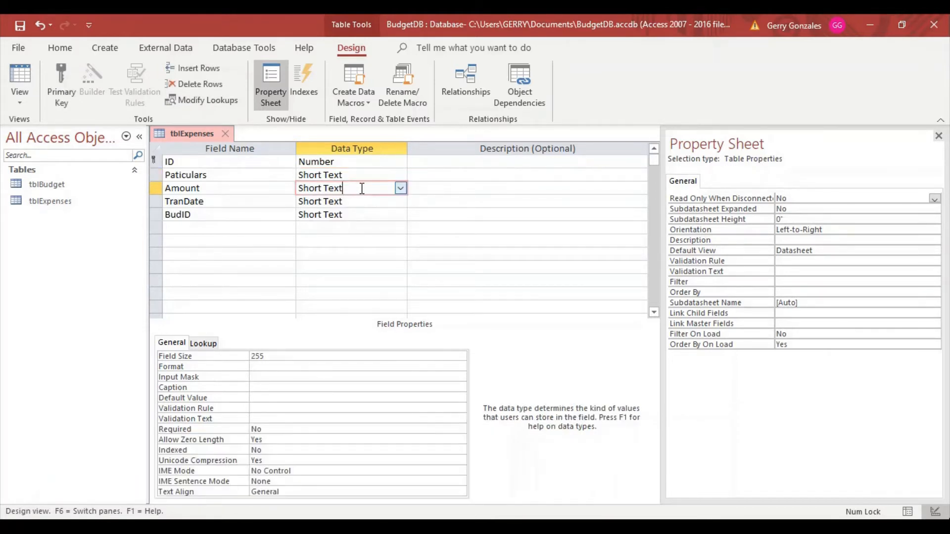
pyautogui.click(401, 189)
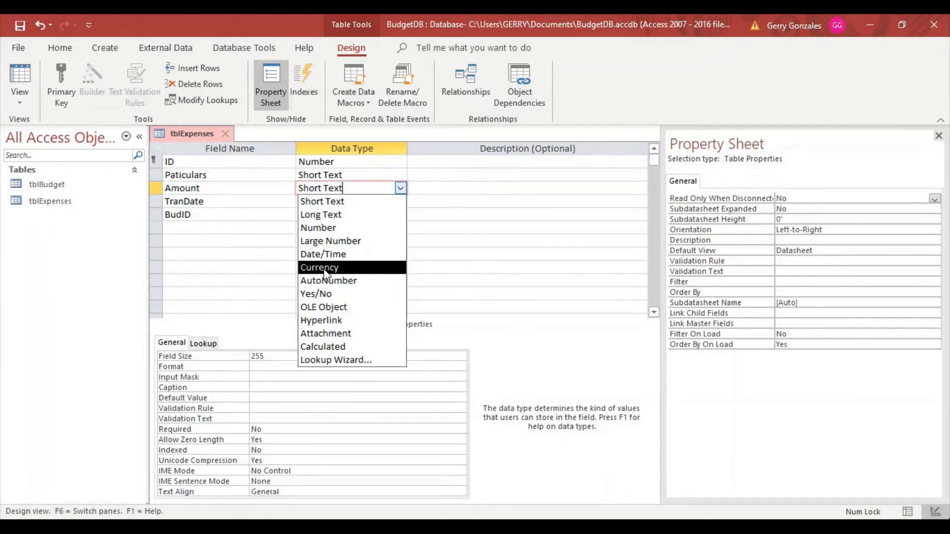
pyautogui.click(327, 228)
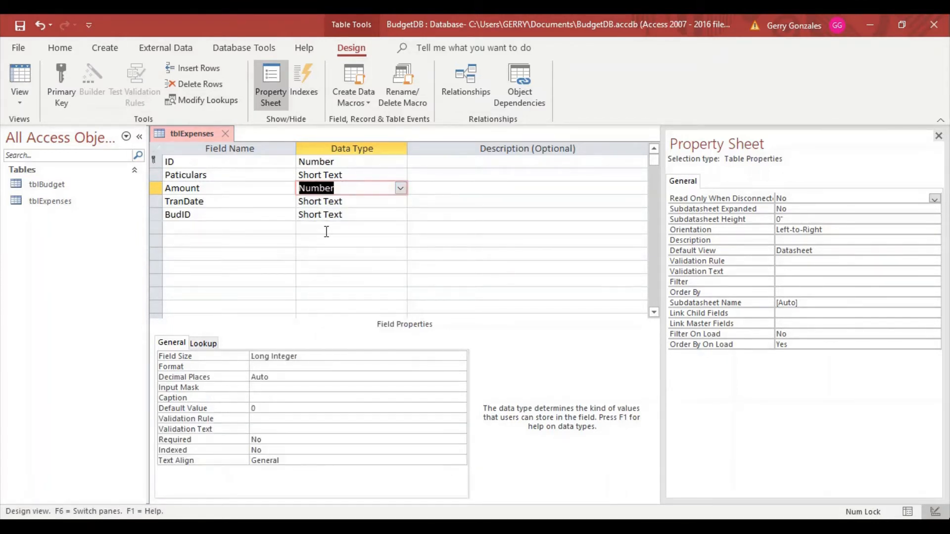
pyautogui.click(309, 355)
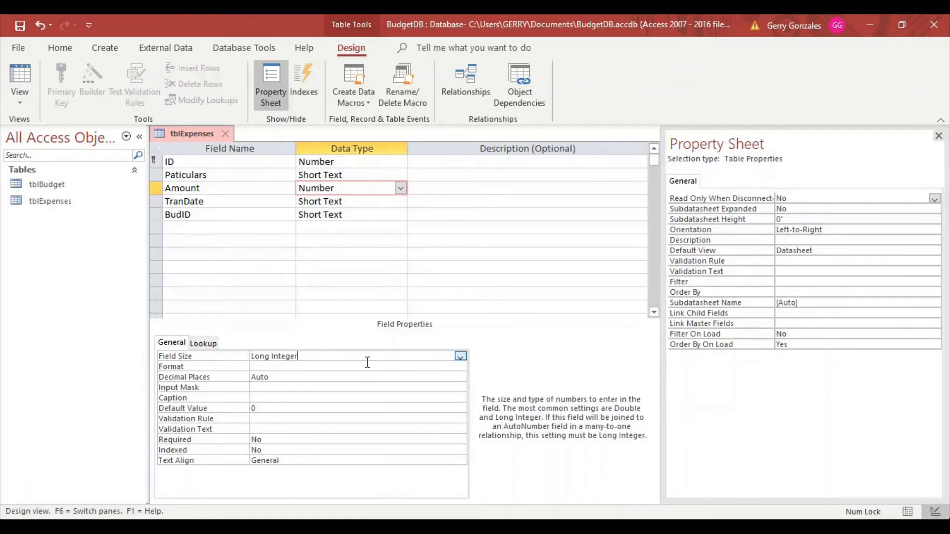
pyautogui.click(461, 357)
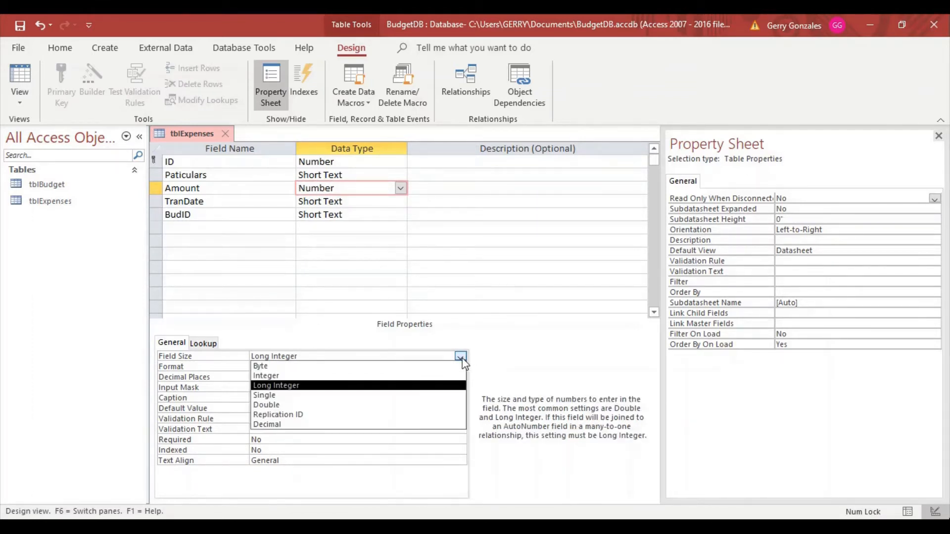
pyautogui.click(319, 406)
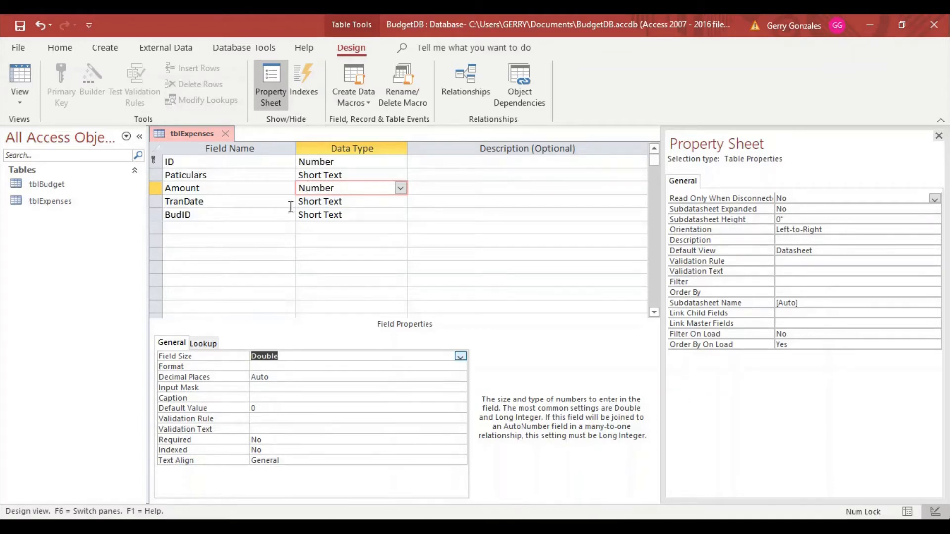
# Set the TranDate field's data type to Date/Time and its format to Medium Date
pyautogui.click(346, 202)
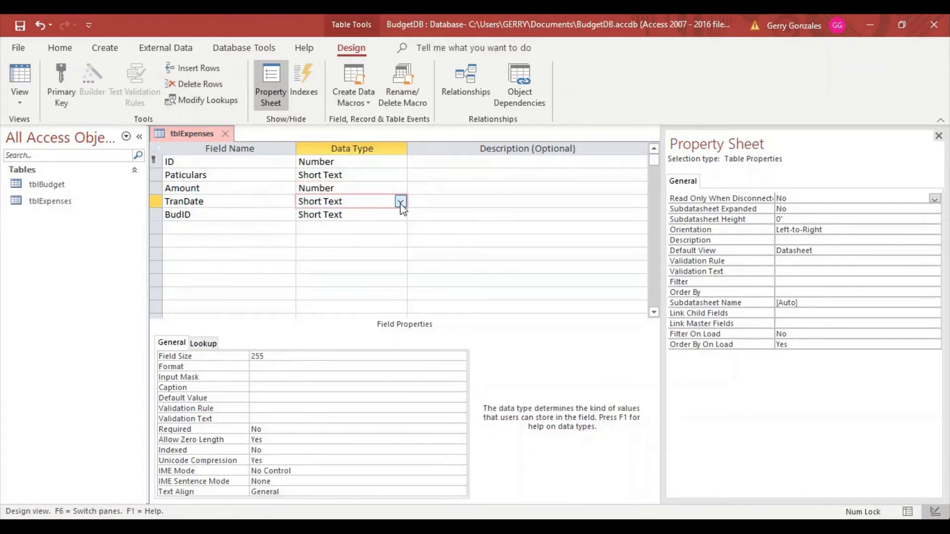
pyautogui.click(401, 203)
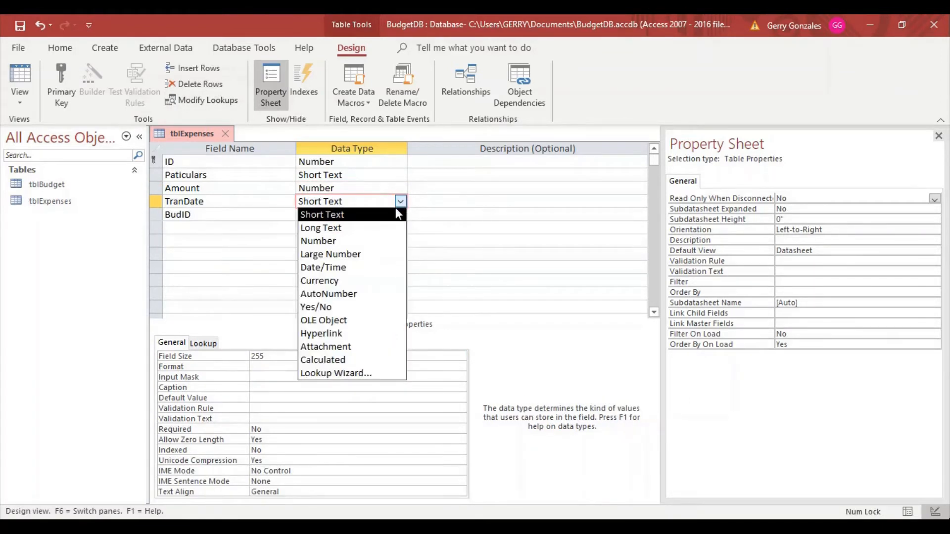
pyautogui.click(339, 270)
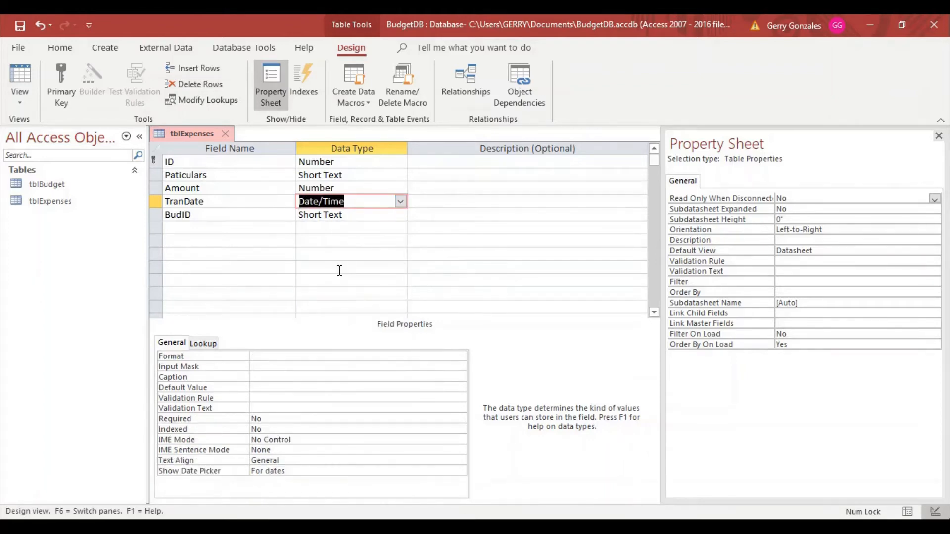
pyautogui.click(296, 358)
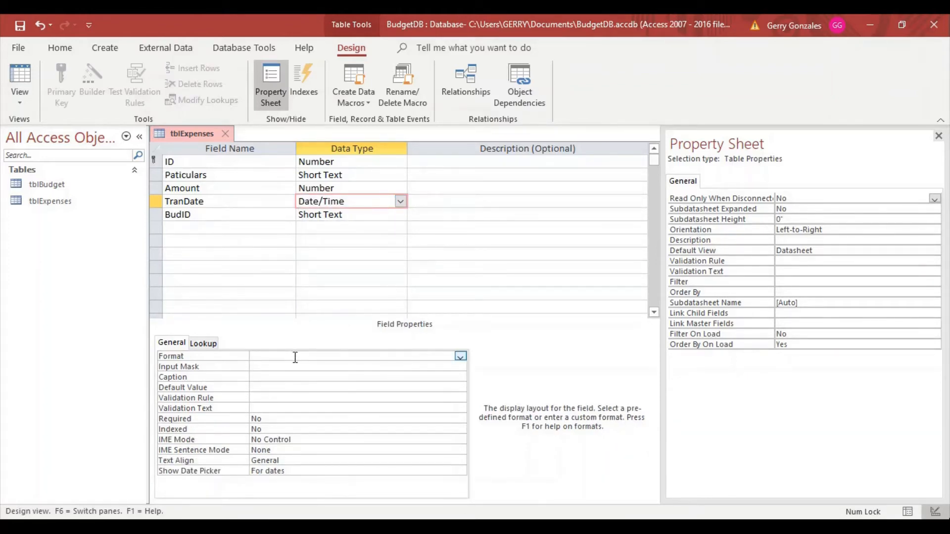
pyautogui.click(460, 356)
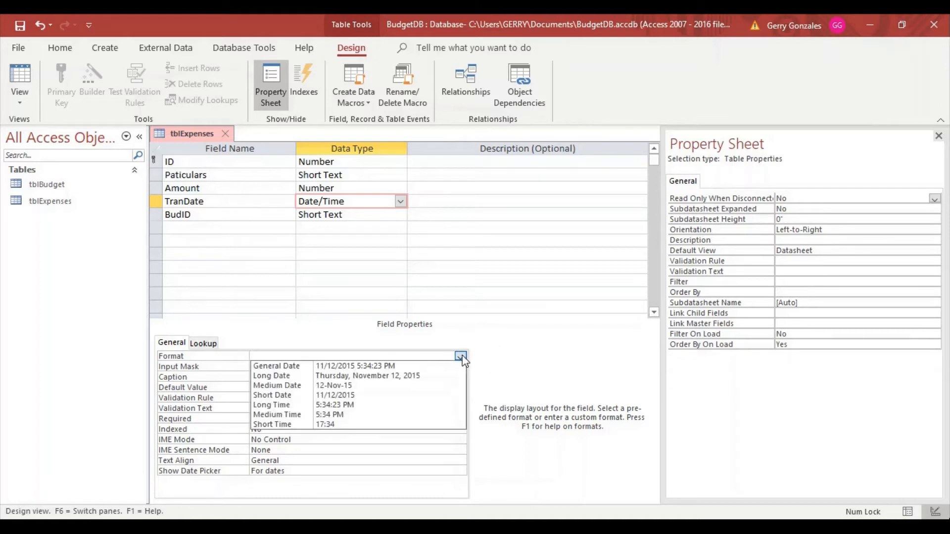
pyautogui.click(342, 388)
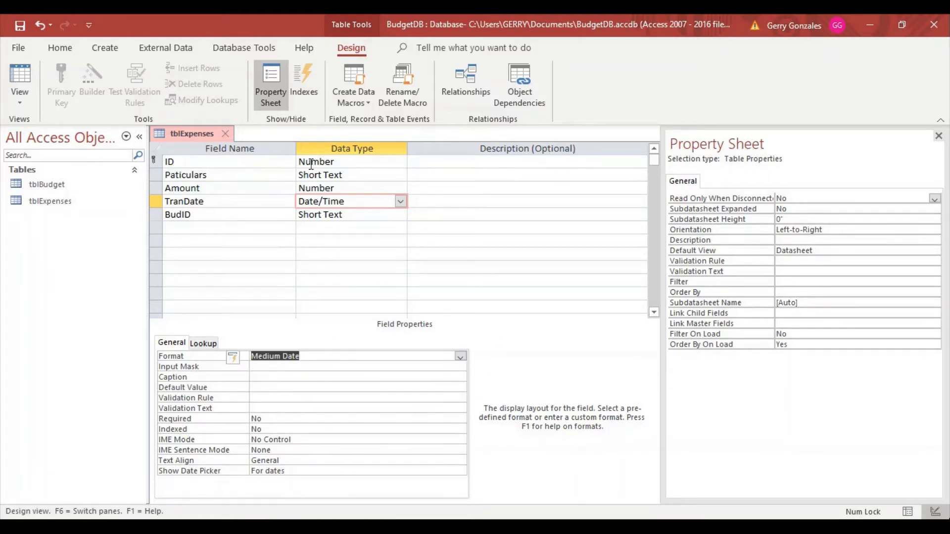
# Change the data type of the BudID field to Number
pyautogui.click(325, 217)
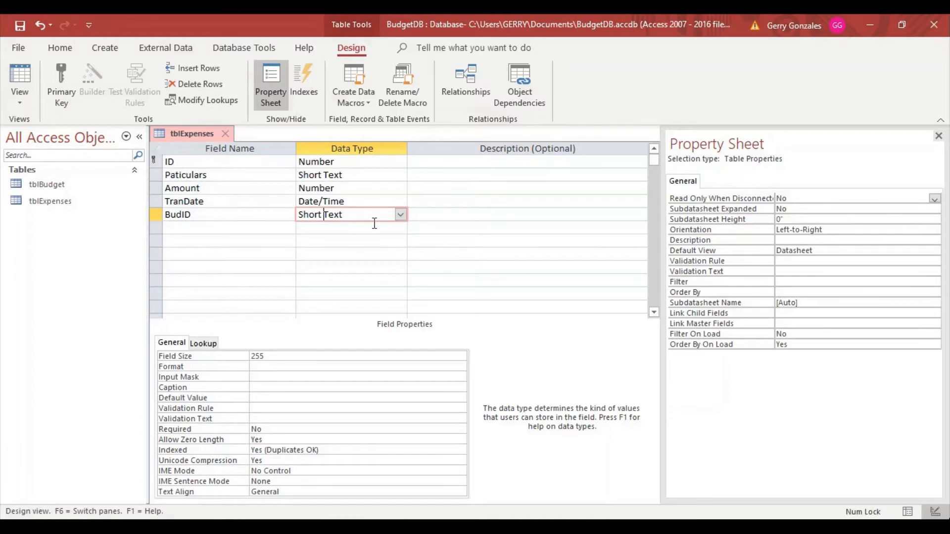
pyautogui.click(401, 215)
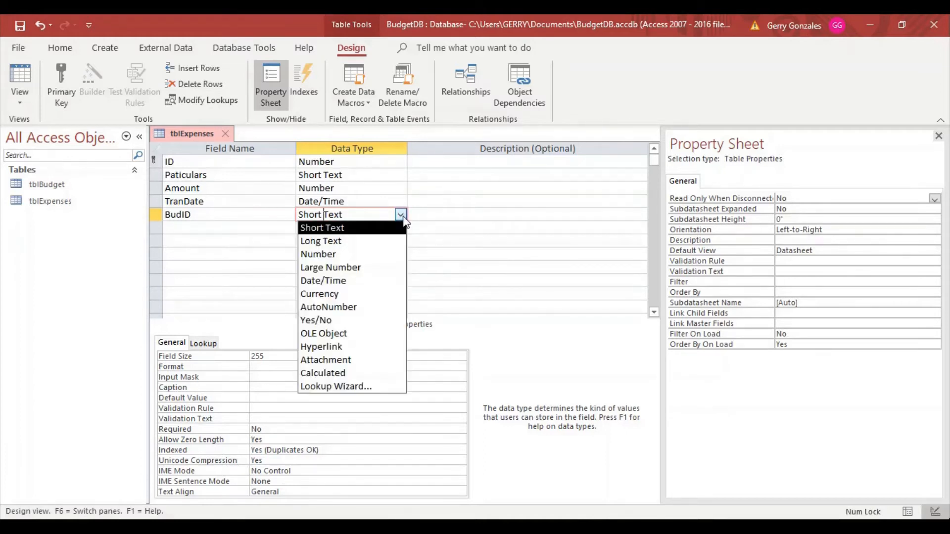
pyautogui.click(326, 254)
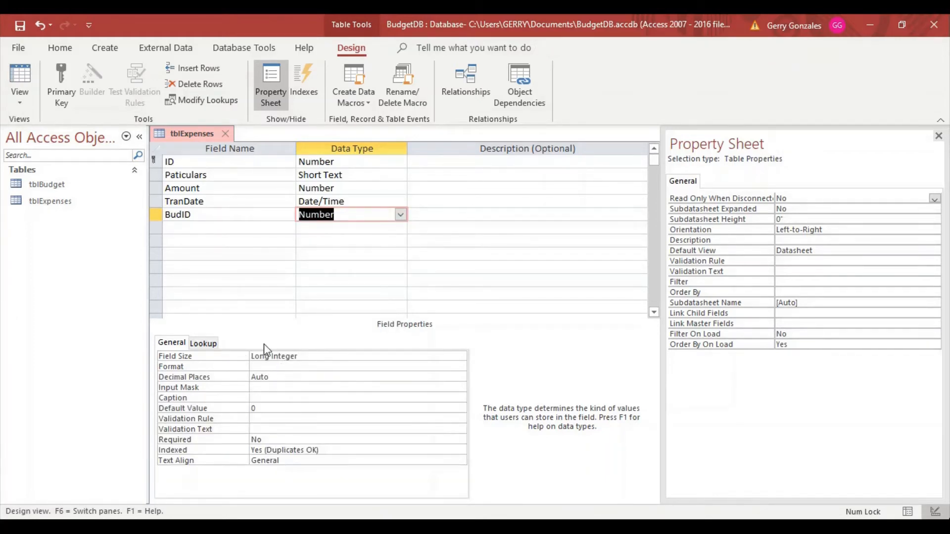
# Save the tblExpenses design, check its columns in Datasheet view and return to Design view
pyautogui.click(20, 25)
pyautogui.click(21, 78)
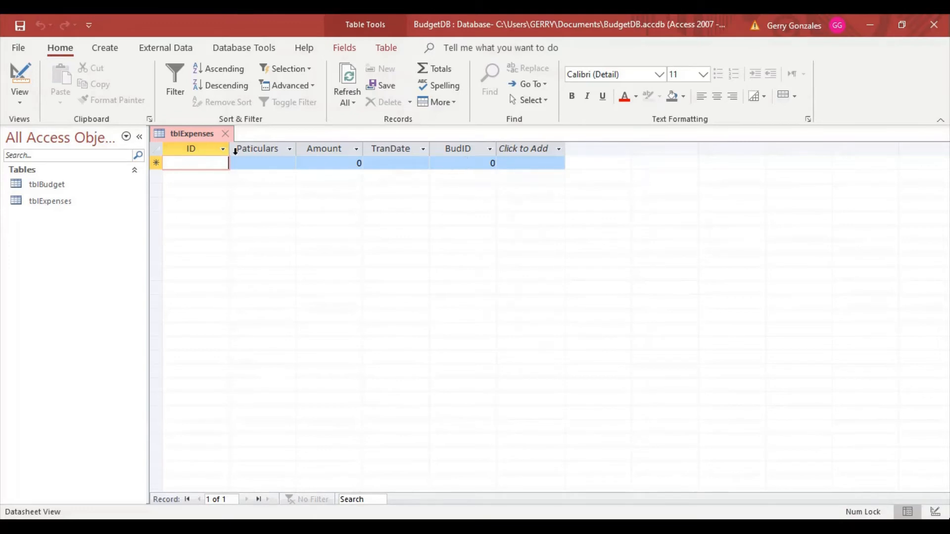
pyautogui.click(20, 72)
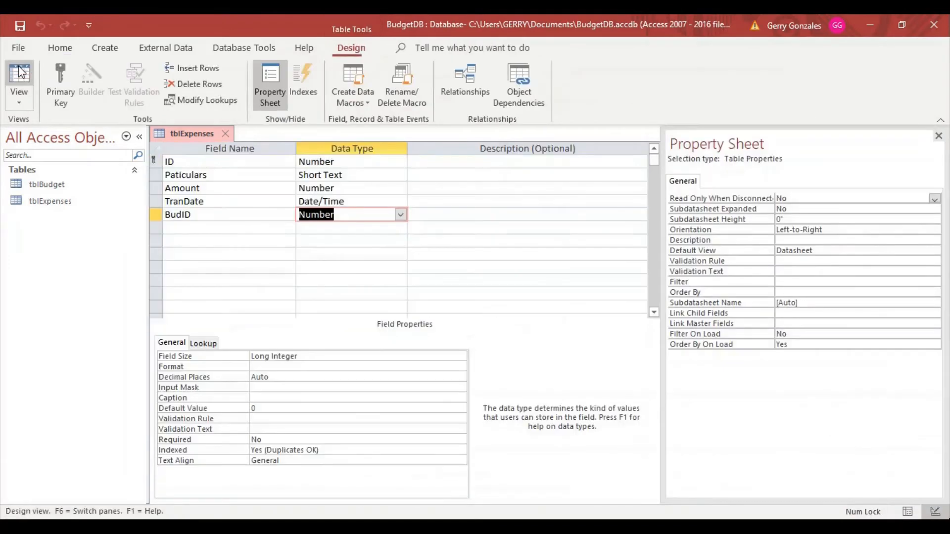
# Clear the Amount field's default value and set its format to Standard
pyautogui.click(263, 192)
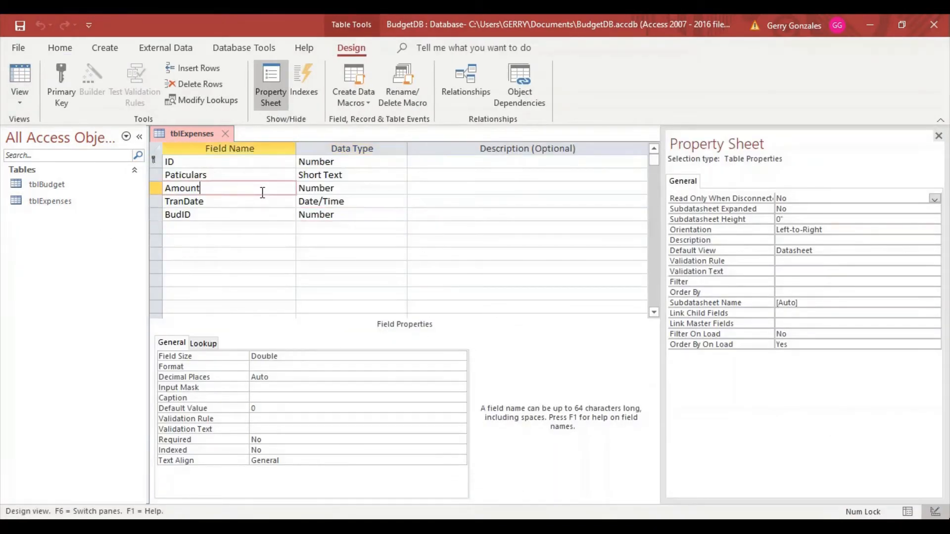
pyautogui.click(277, 411)
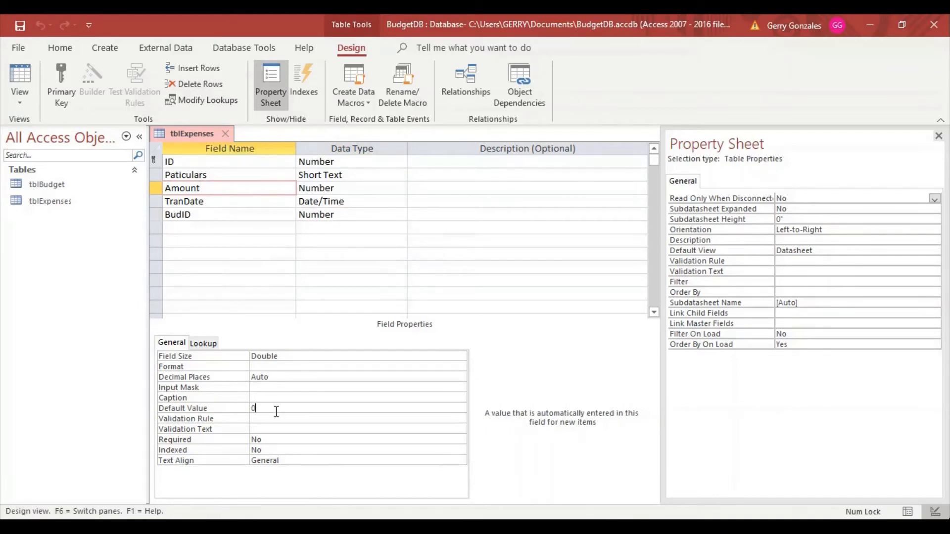
pyautogui.press('BackSpace')
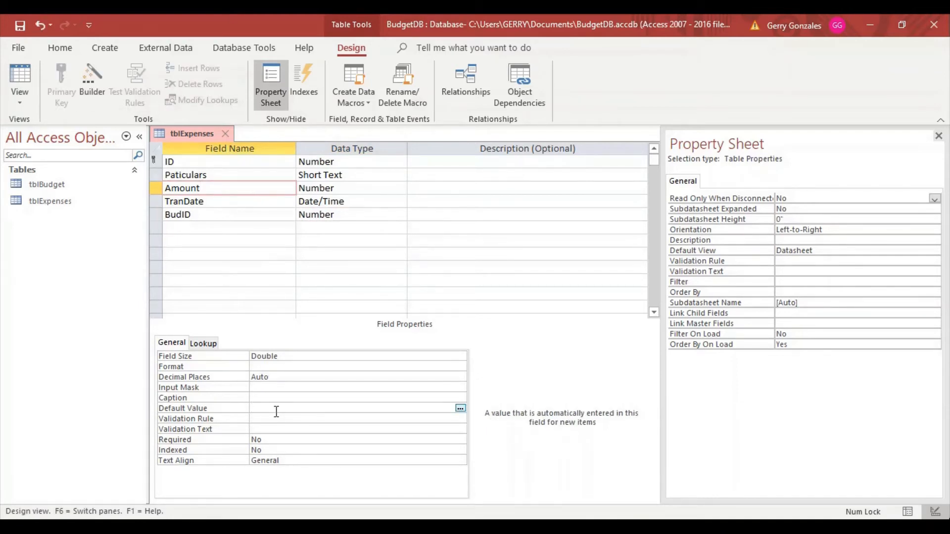
pyautogui.click(271, 367)
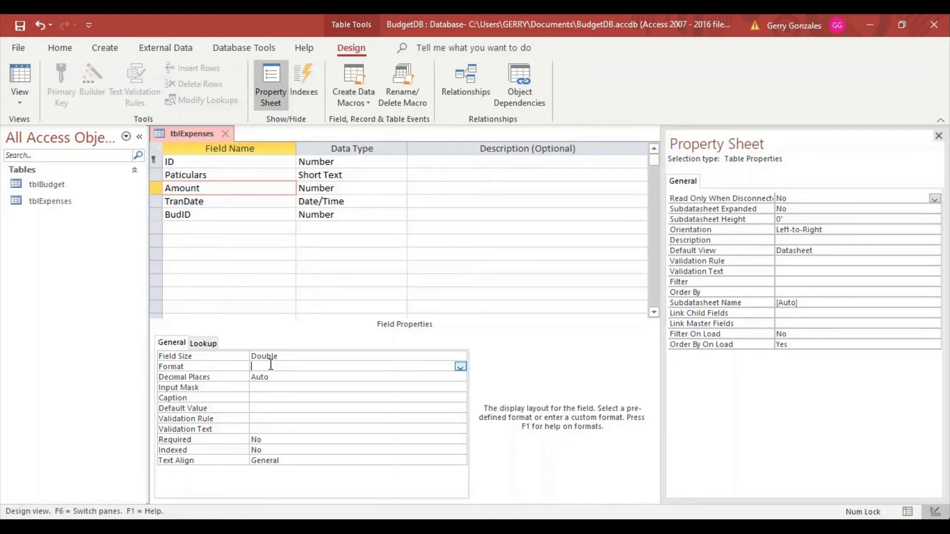
pyautogui.write('standard')
pyautogui.press('Return')
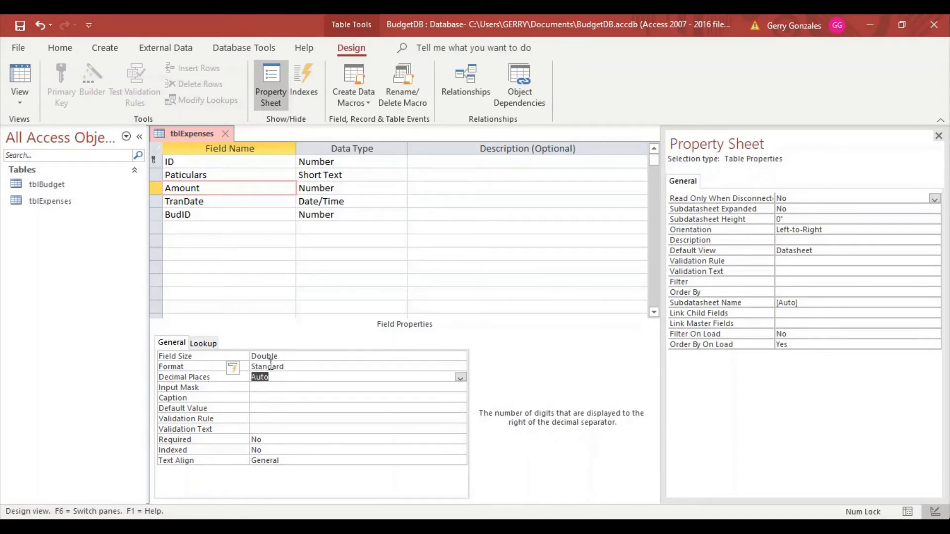
# Clear the default value of the BudID field
pyautogui.click(236, 219)
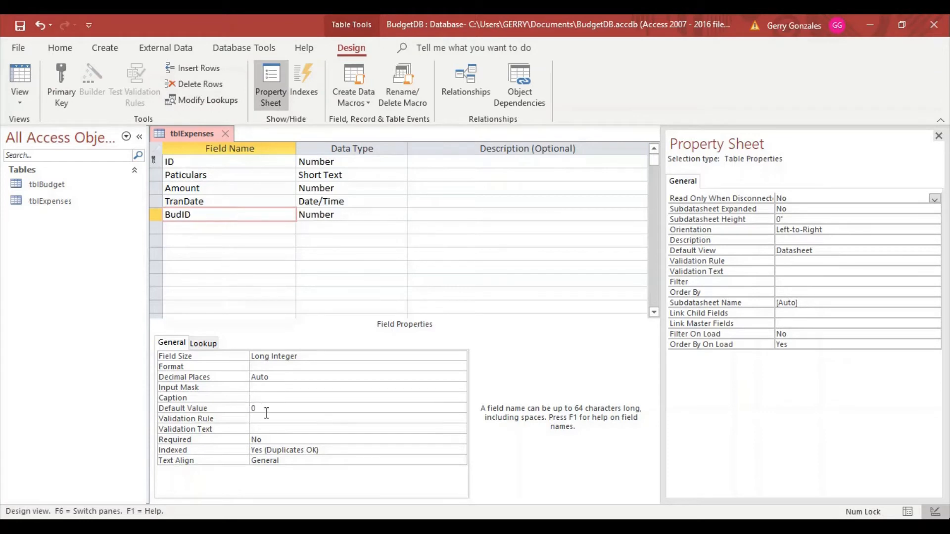
pyautogui.click(266, 409)
pyautogui.press('BackSpace')
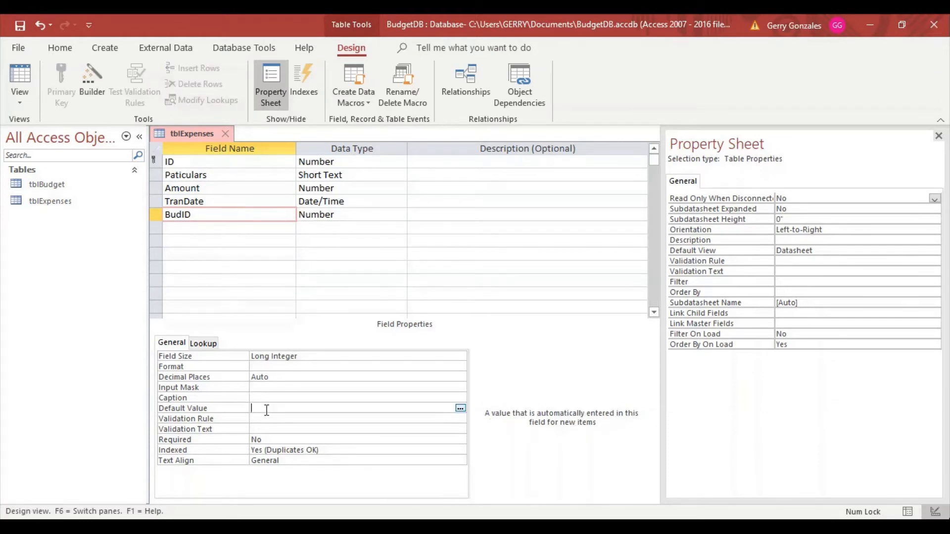
pyautogui.click(298, 398)
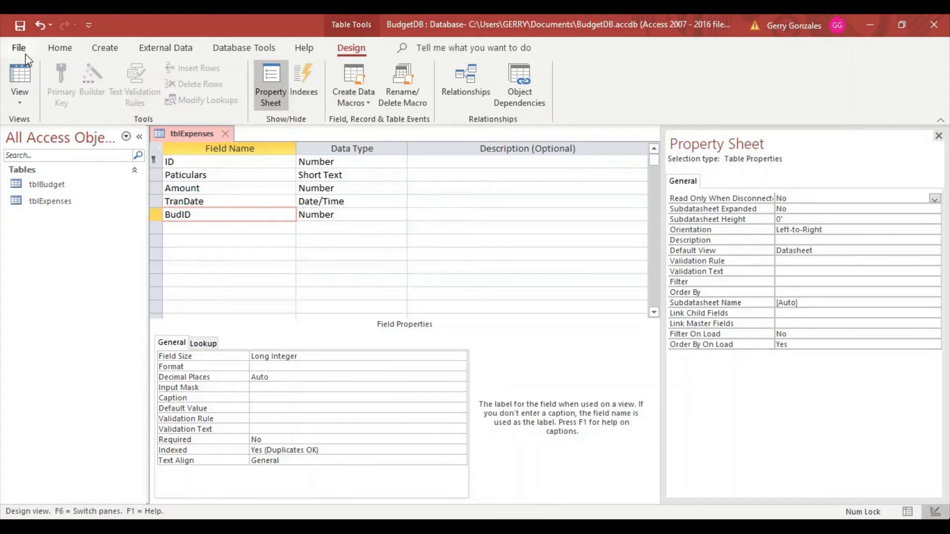
# Save the tblExpenses changes, check the table in Datasheet view and close it
pyautogui.click(19, 26)
pyautogui.click(23, 77)
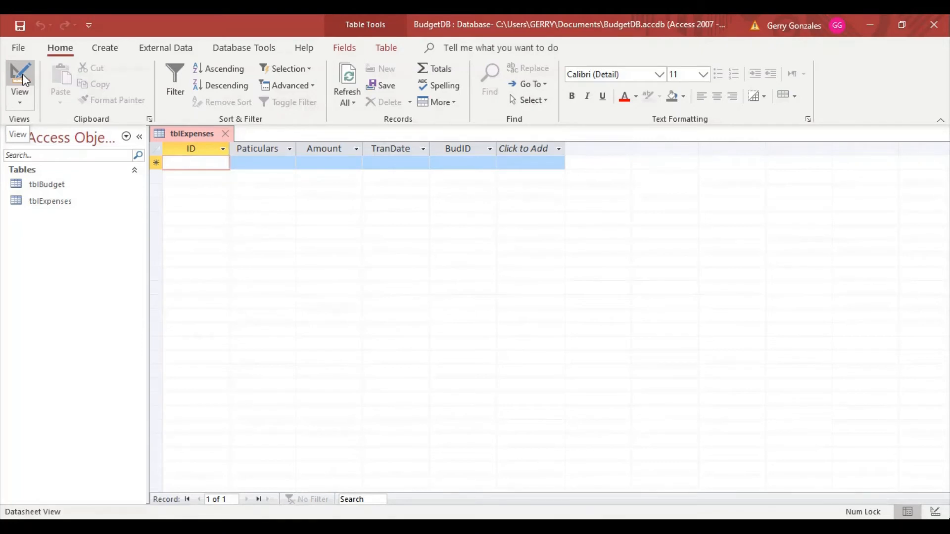
pyautogui.click(227, 135)
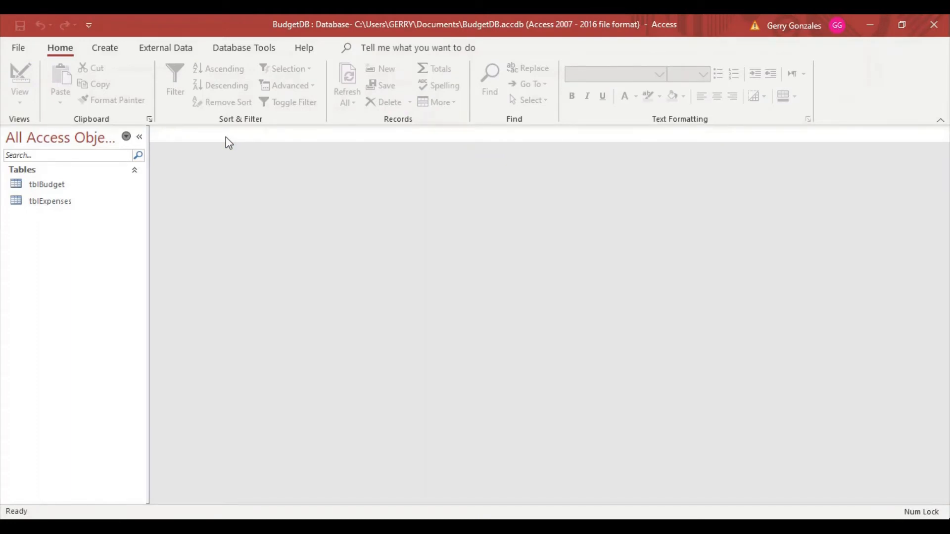
# Copy tblBudget and paste it as a new table named tbllBudgetTemplate with the Structure Only option
pyautogui.click(78, 186)
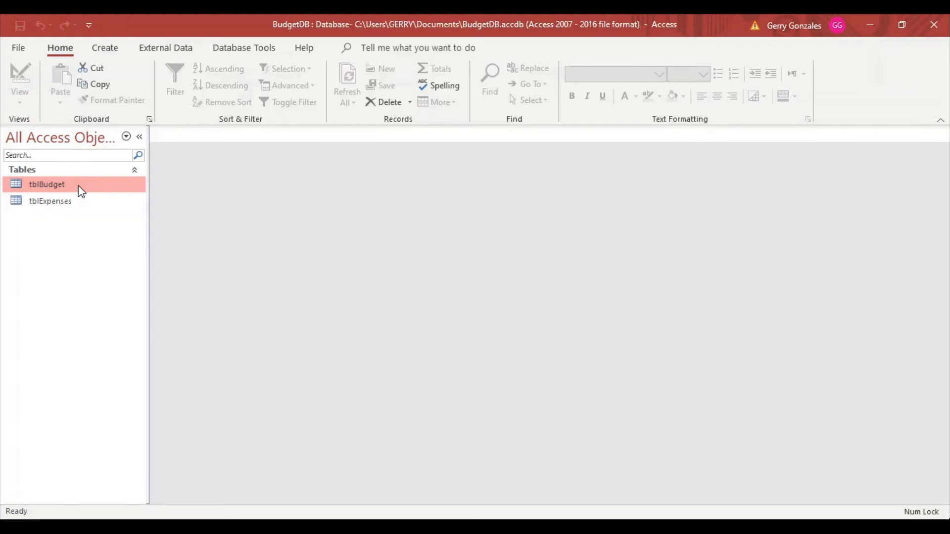
pyautogui.rightClick(81, 191)
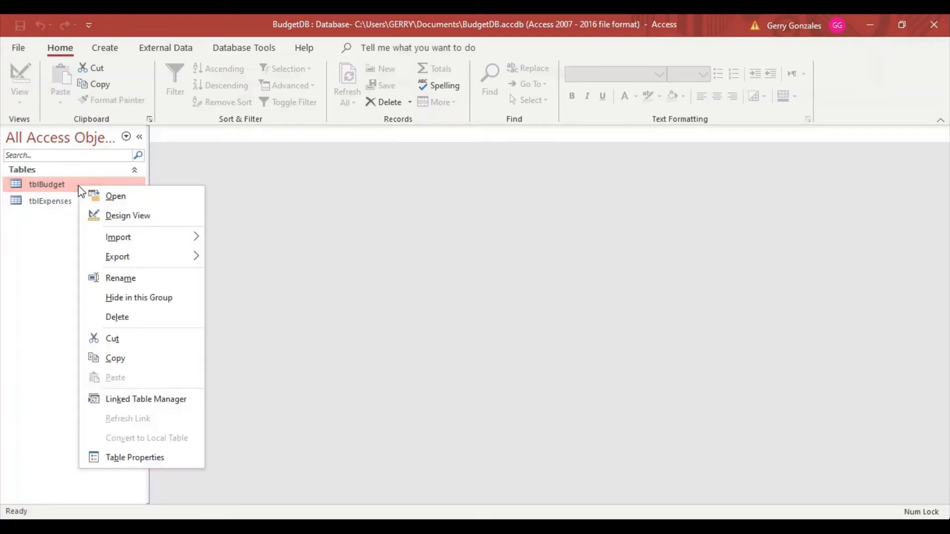
pyautogui.click(117, 359)
pyautogui.rightClick(117, 362)
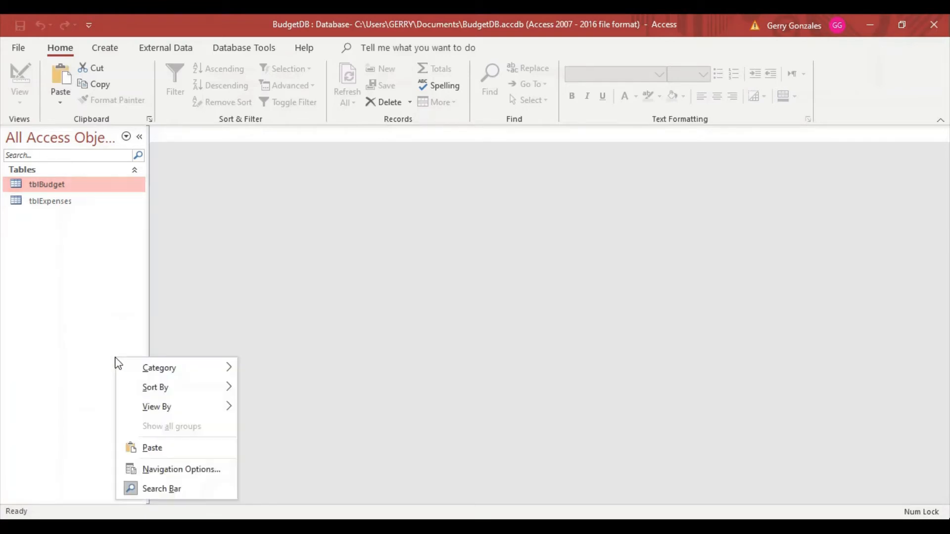
pyautogui.click(156, 454)
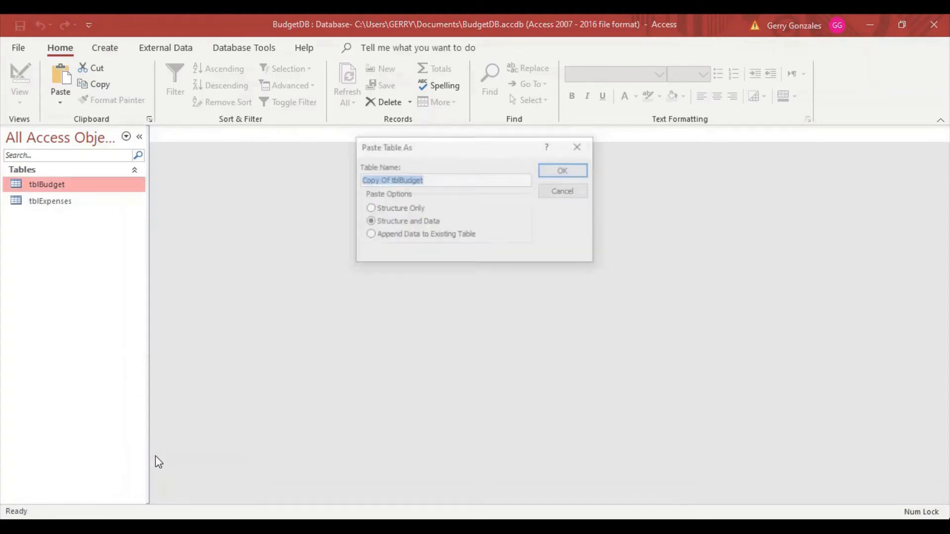
pyautogui.click(397, 180)
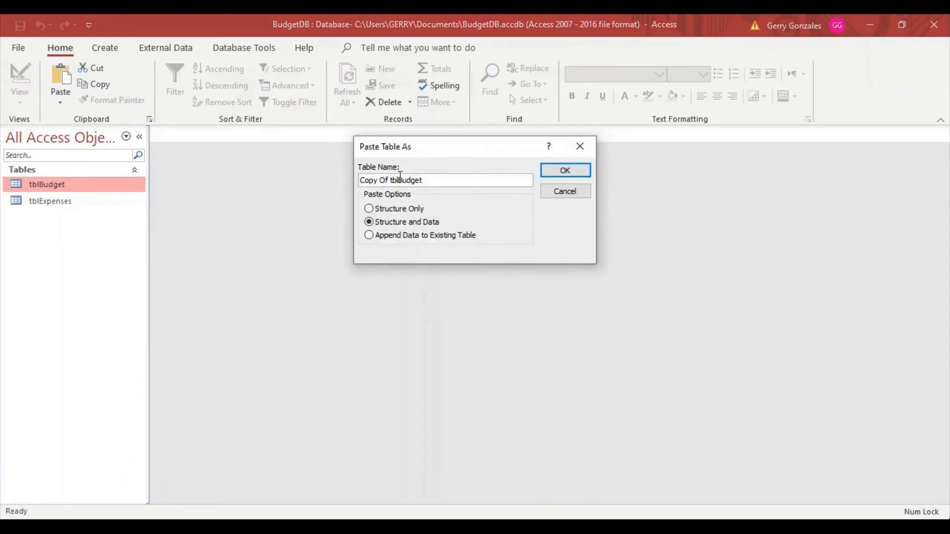
pyautogui.moveTo(400, 180); pyautogui.dragTo(318, 175)
pyautogui.write('tbllBudgetTemplate')
pyautogui.click(370, 210)
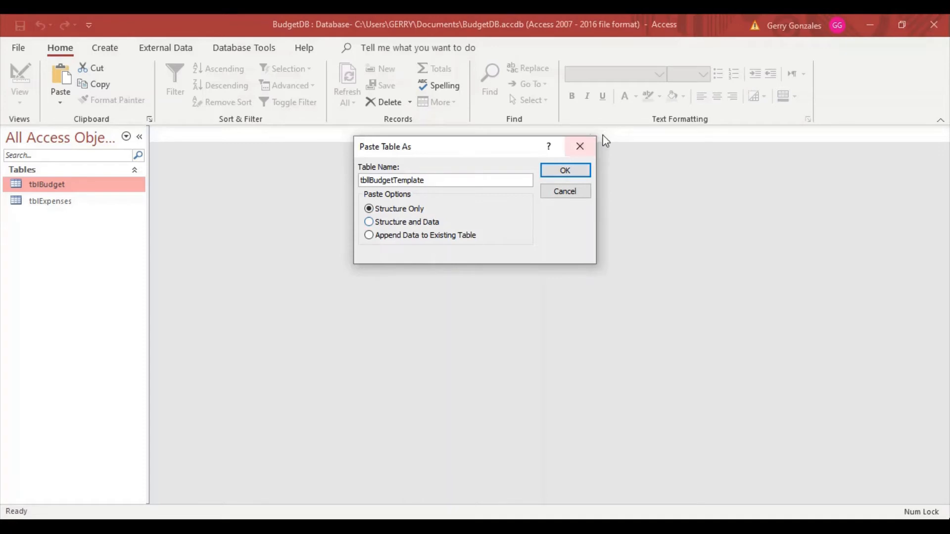
pyautogui.click(566, 170)
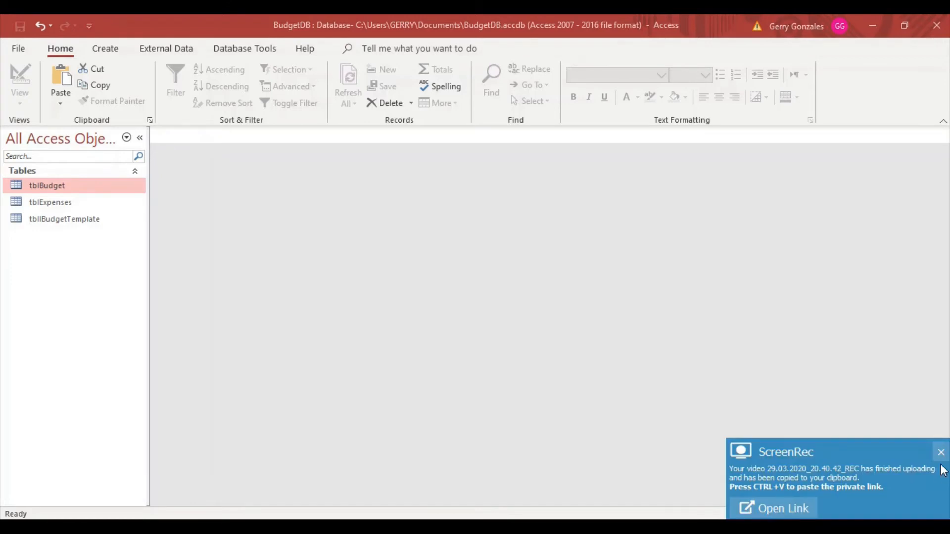
pyautogui.click(942, 452)
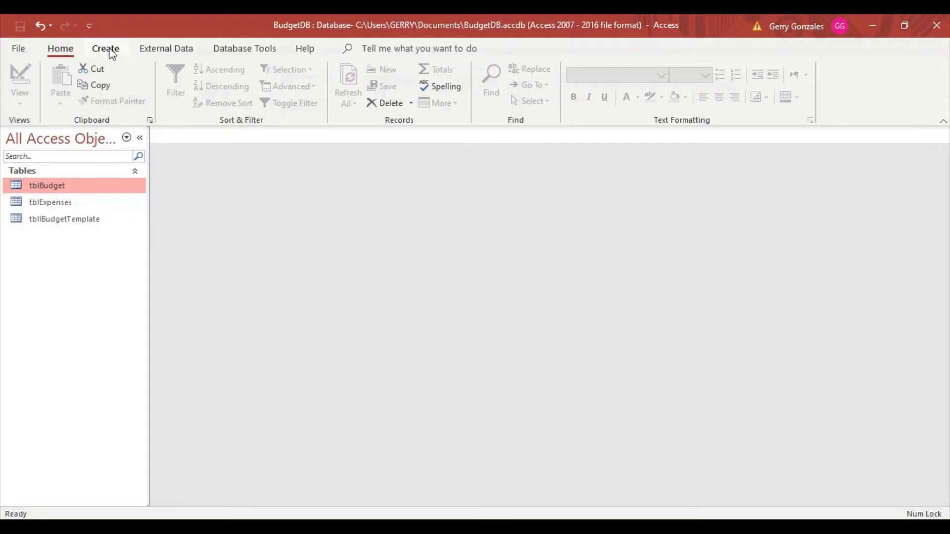
# Create a new query in Design view with tblExpenses as its only source table
pyautogui.click(110, 52)
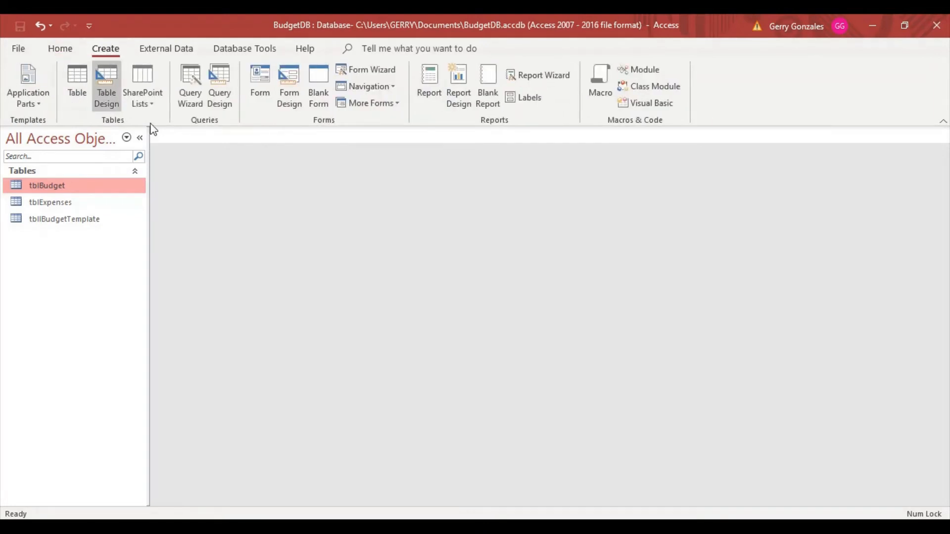
pyautogui.click(229, 85)
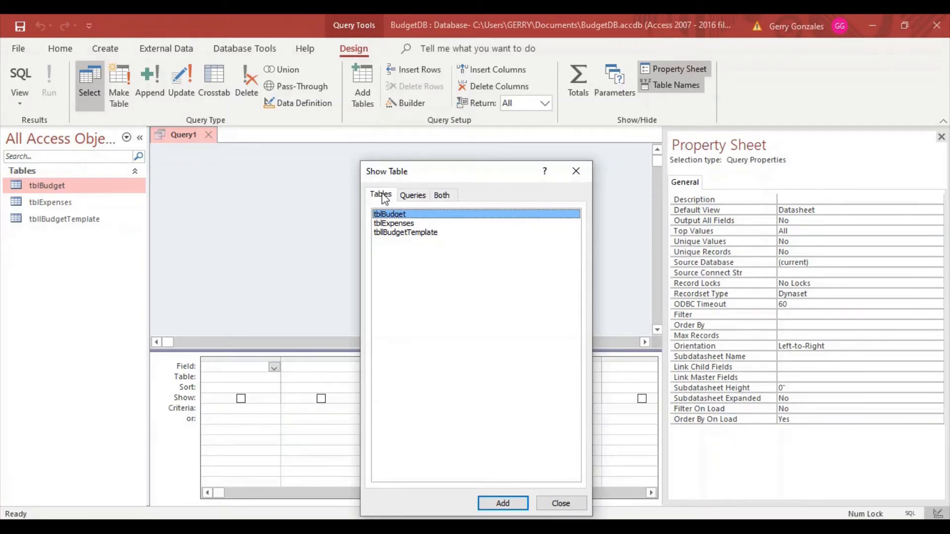
pyautogui.doubleClick(386, 225)
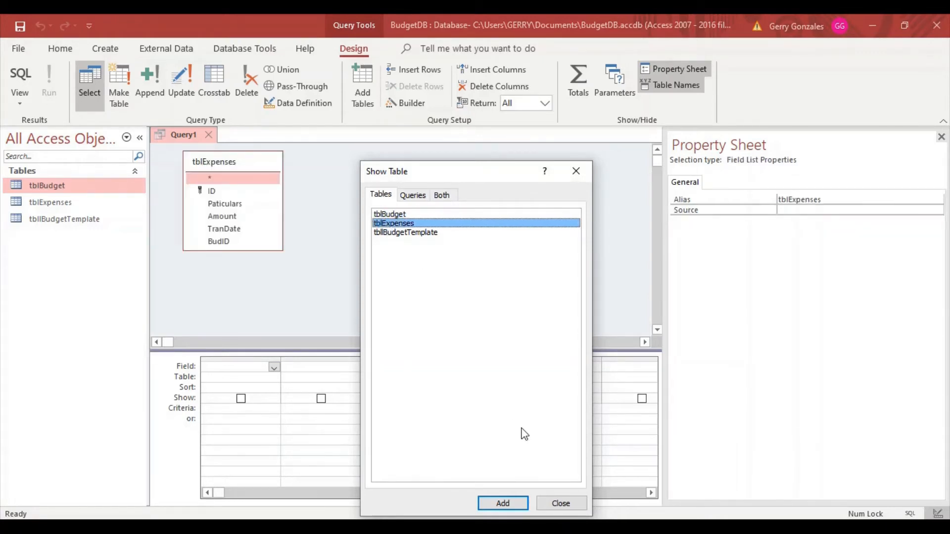
pyautogui.click(560, 504)
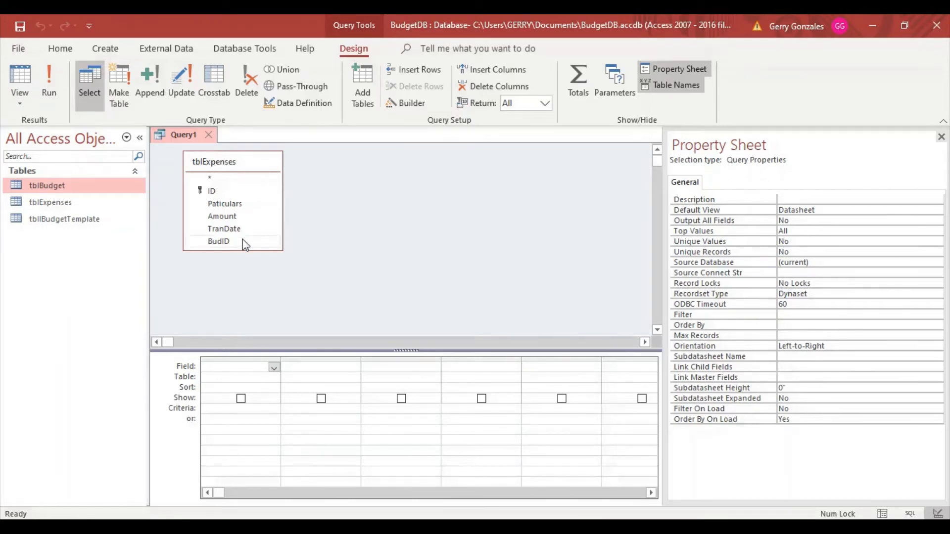
# Add the BudID and Amount fields of tblExpenses to the query grid
pyautogui.doubleClick(229, 243)
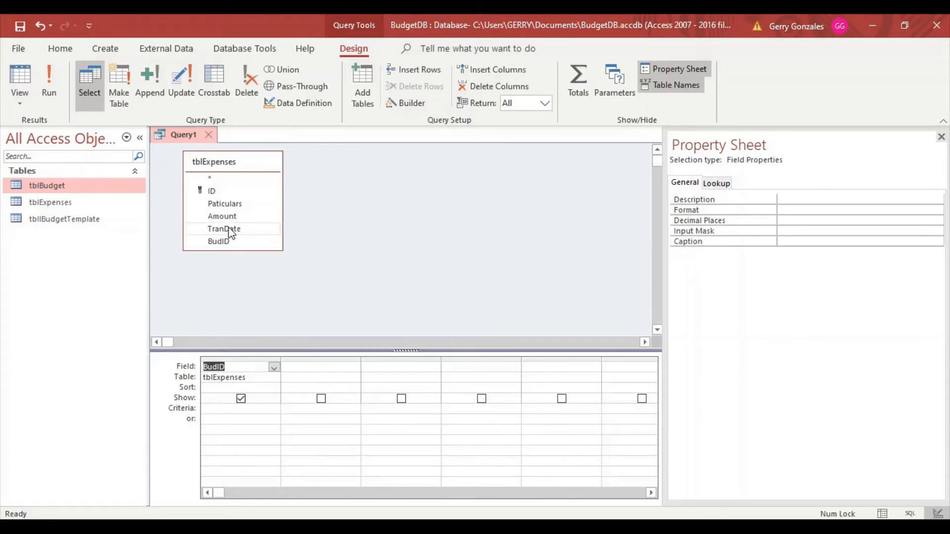
pyautogui.click(229, 218)
pyautogui.doubleClick(229, 217)
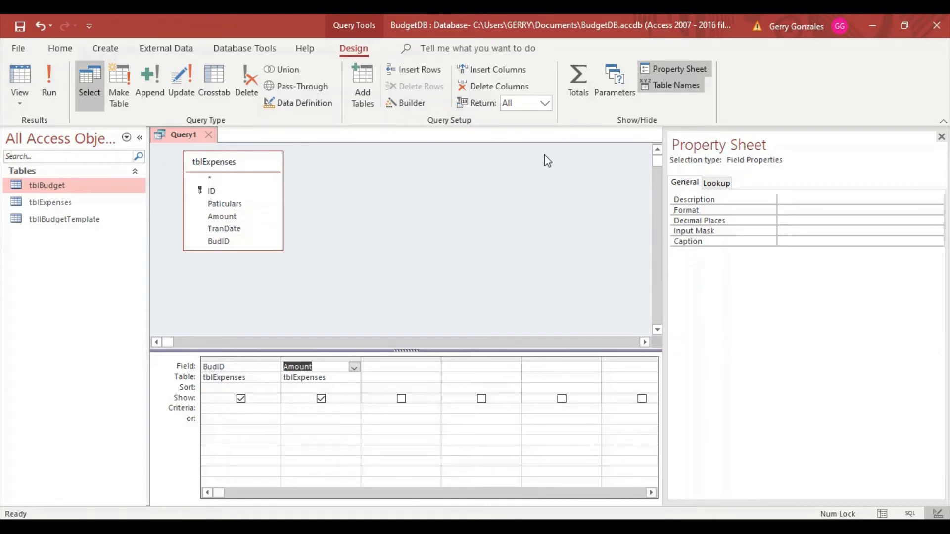
# Turn on totals for the query, keeping BudID as Group By and setting Amount to Sum
pyautogui.click(580, 85)
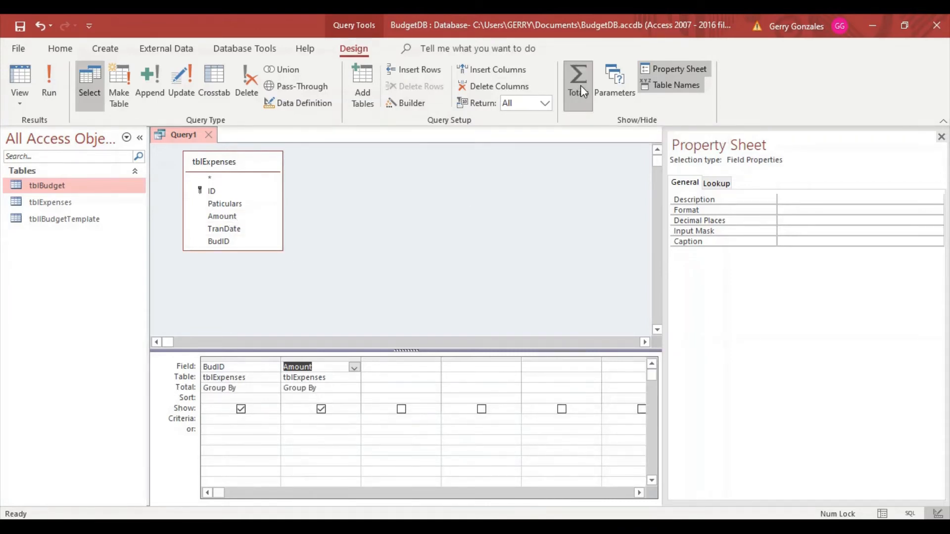
pyautogui.click(255, 390)
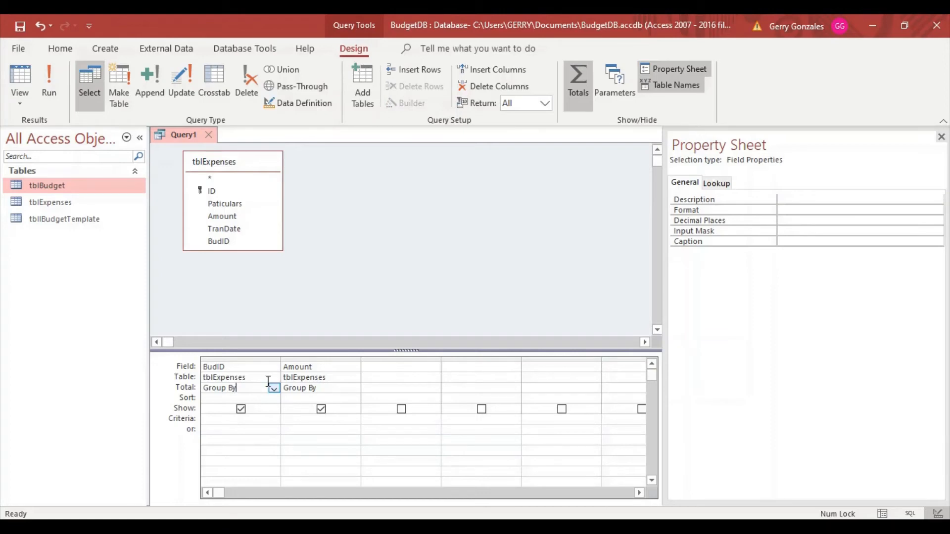
pyautogui.click(337, 390)
pyautogui.click(355, 389)
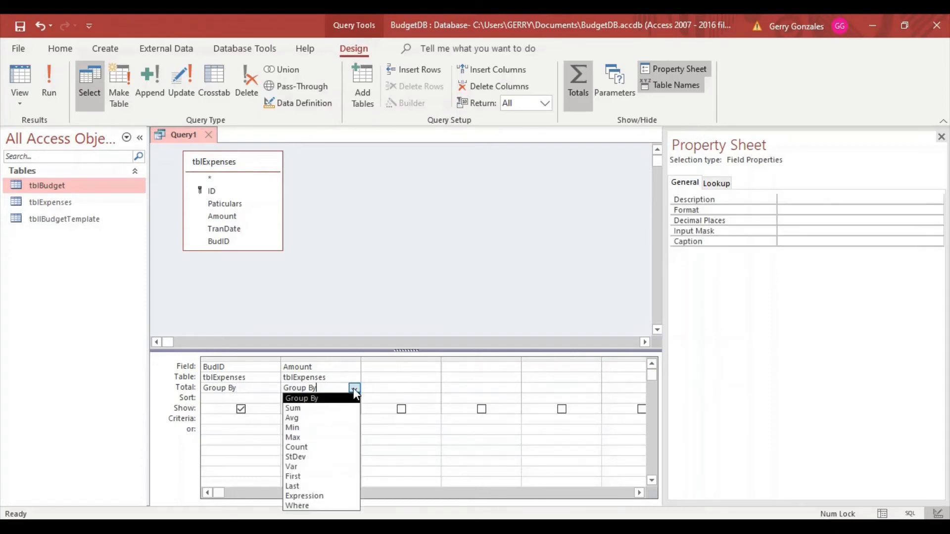
pyautogui.click(322, 409)
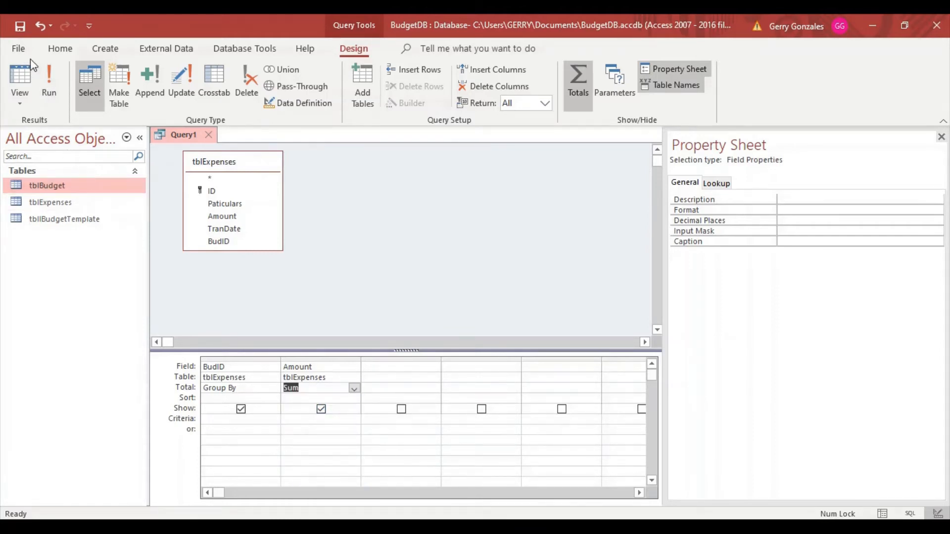
# View the query as a datasheet, save it as qryExpenseSum and close it
pyautogui.click(19, 74)
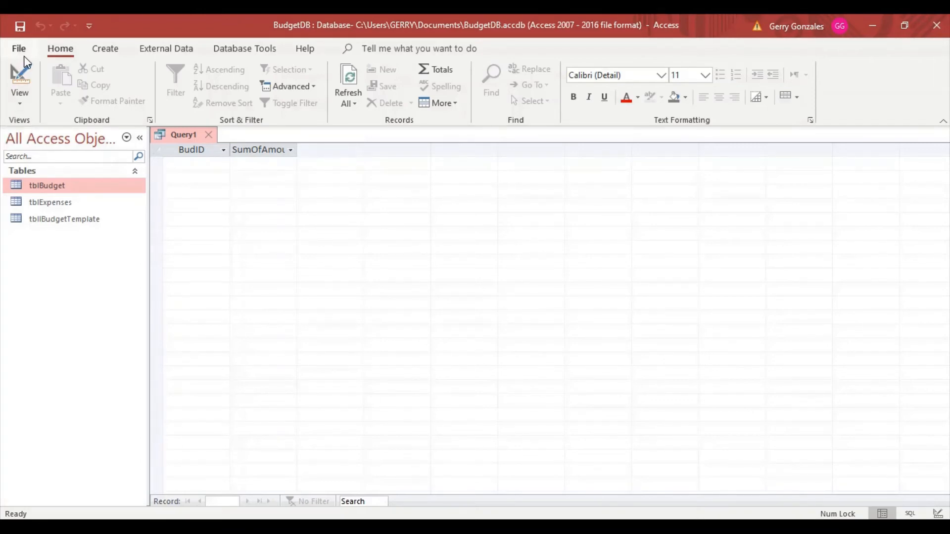
pyautogui.click(20, 27)
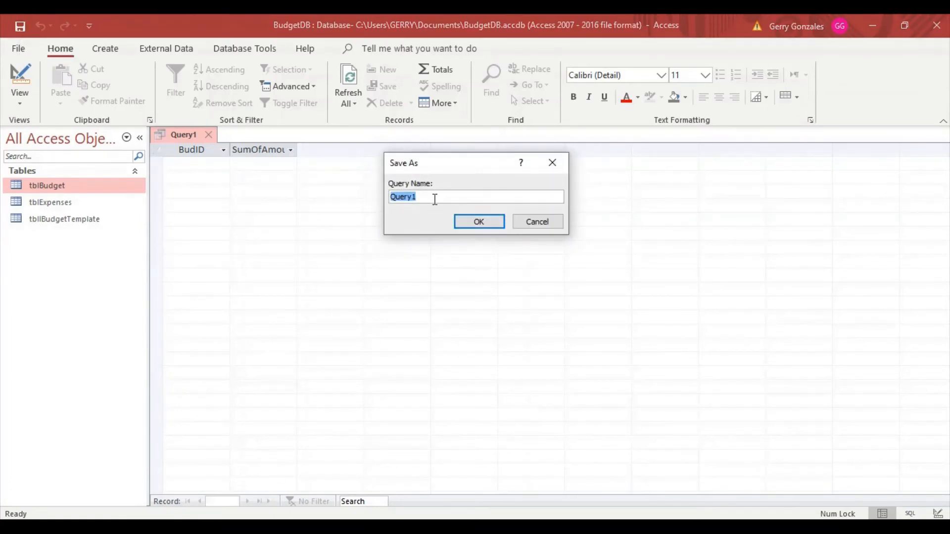
pyautogui.write('qryExpenseSum')
pyautogui.click(479, 222)
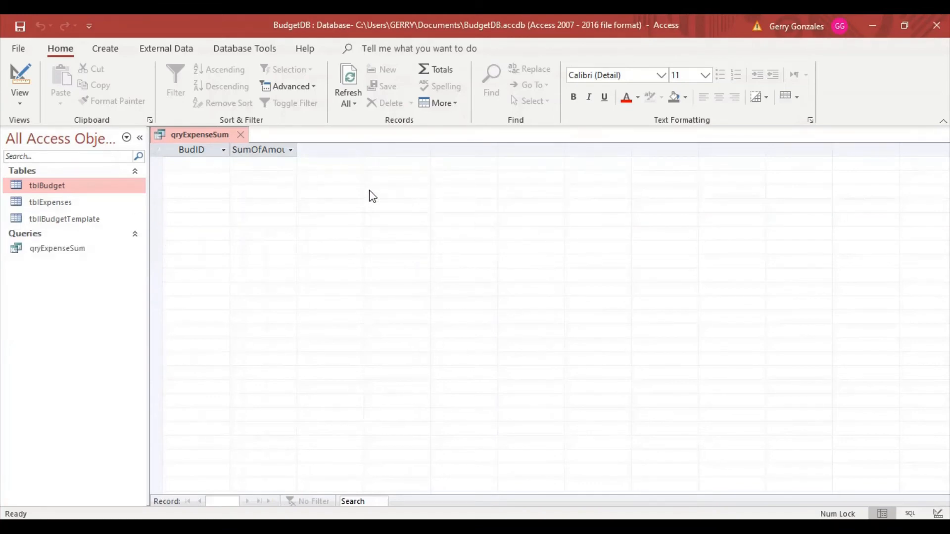
pyautogui.click(242, 139)
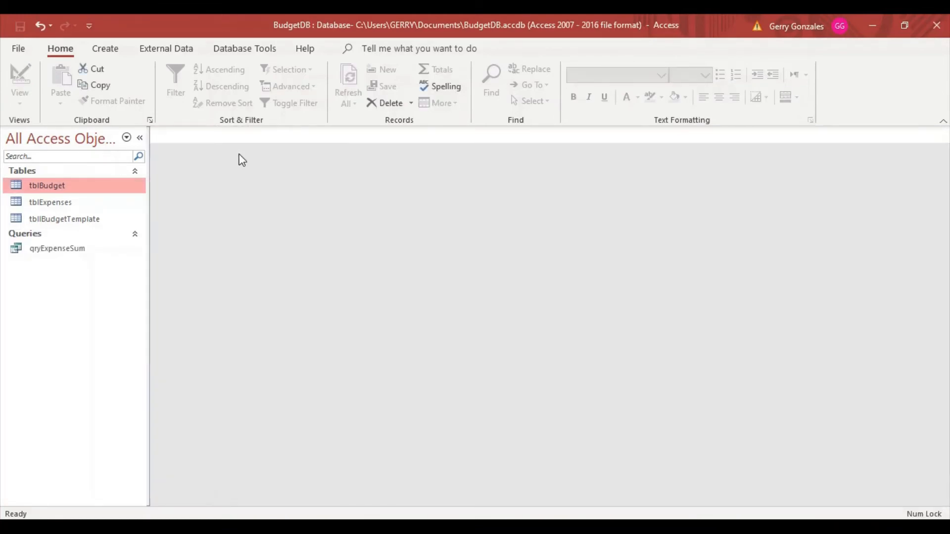
# Open tblBudget and add its first record with ID 1, category Food and amount 10,000
pyautogui.doubleClick(55, 188)
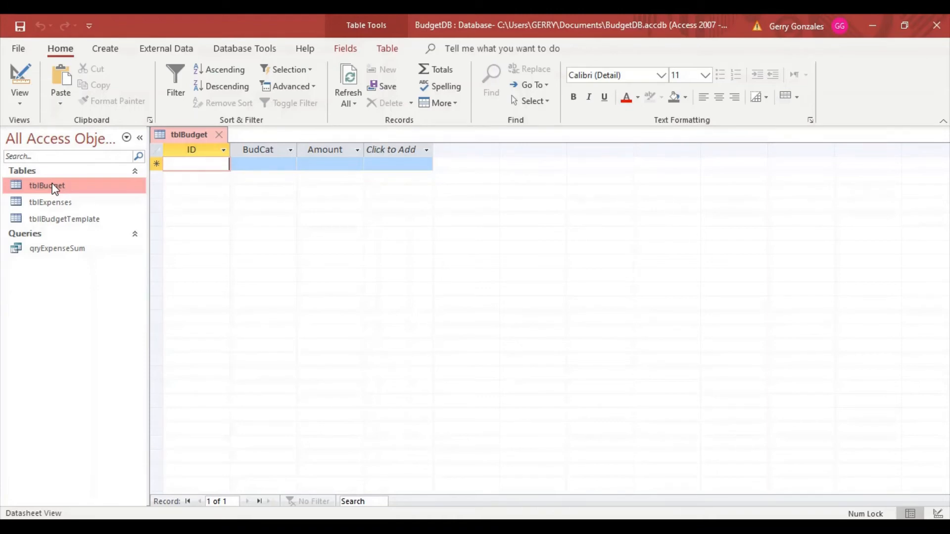
pyautogui.write('1')
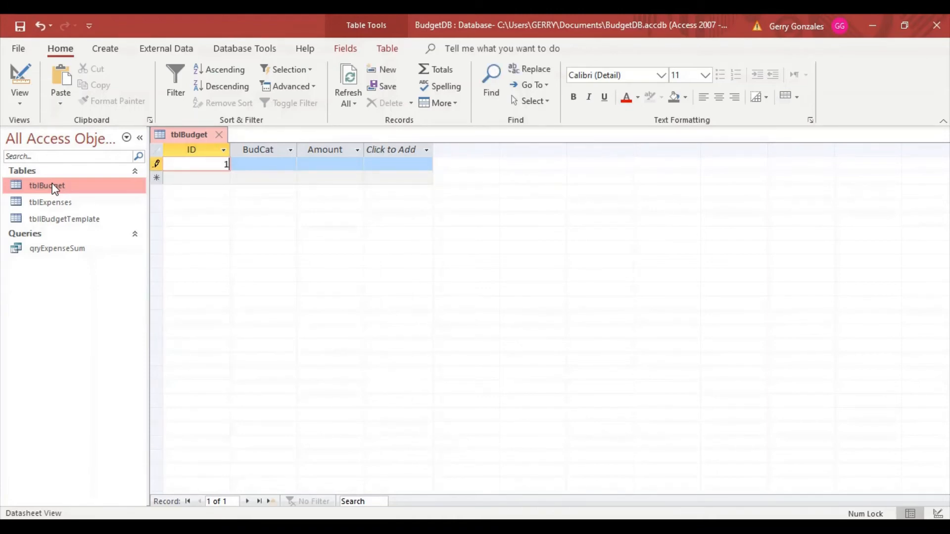
pyautogui.press('Tab')
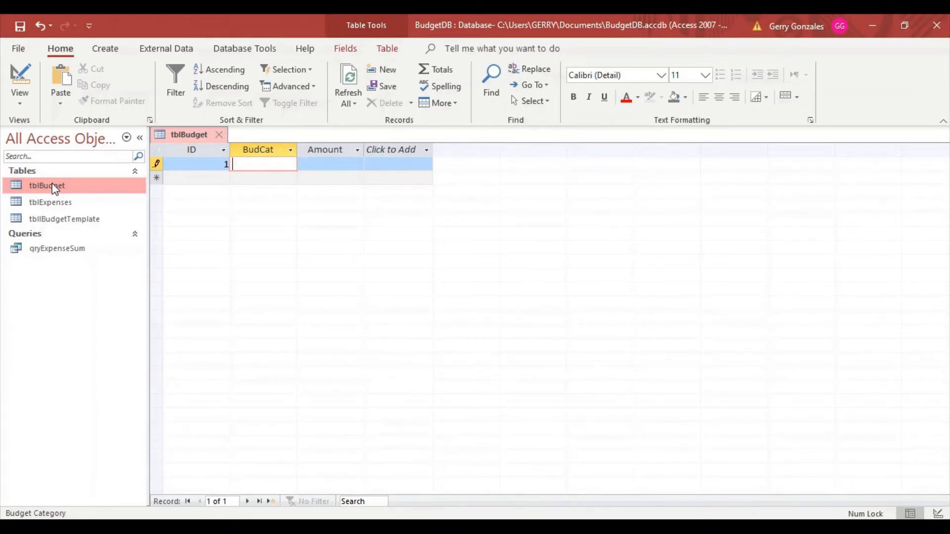
pyautogui.write('Food')
pyautogui.press('Tab')
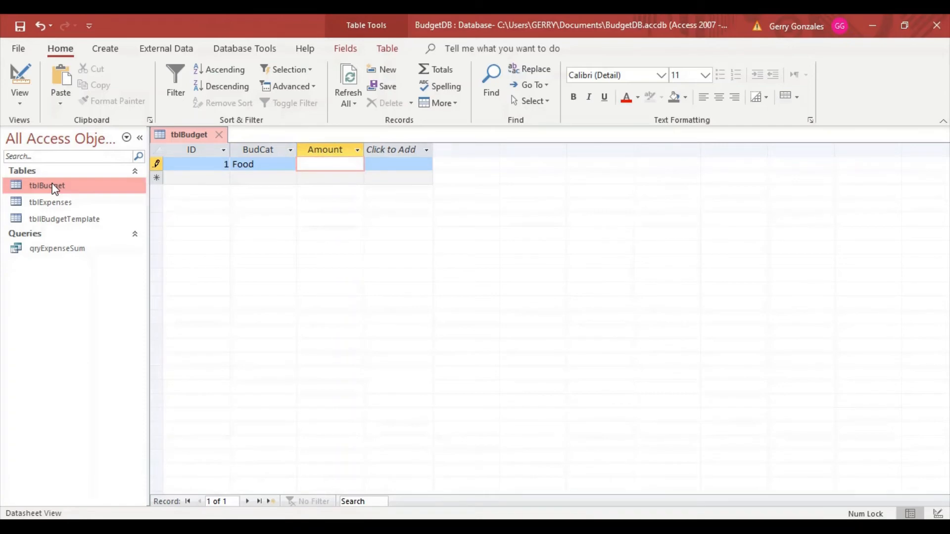
pyautogui.write('10,0')
pyautogui.write('000')
pyautogui.press('Tab')
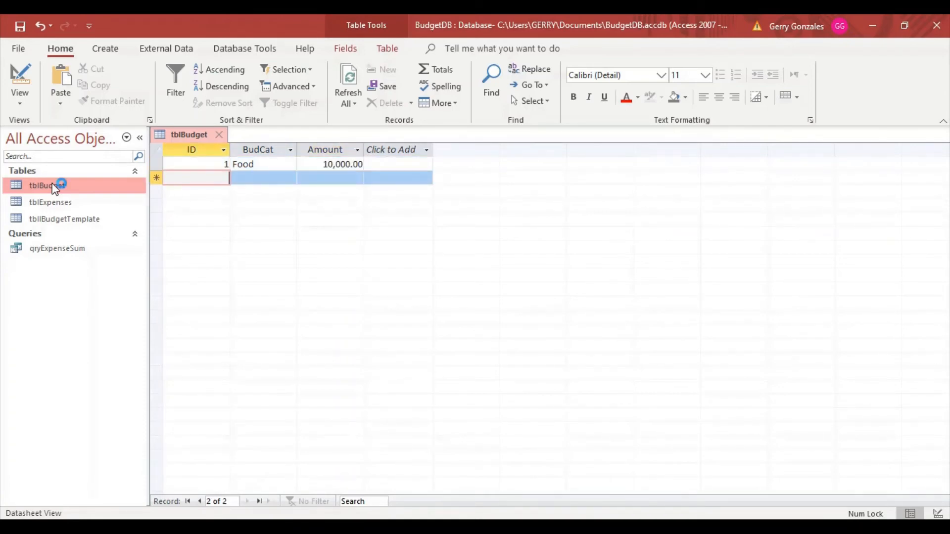
# Add a tblBudget record with ID 2, category Transportation and amount 5000
pyautogui.write('2')
pyautogui.press('Tab')
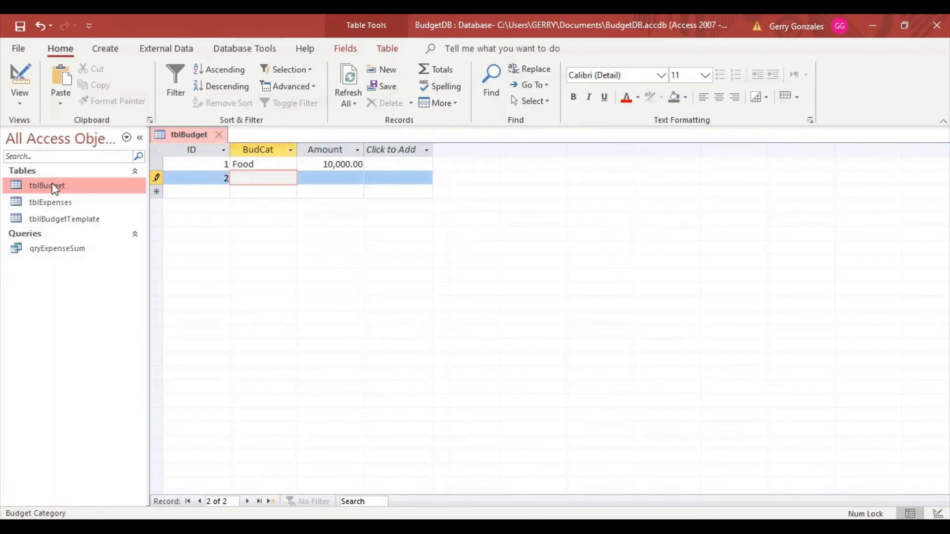
pyautogui.write('Transportation')
pyautogui.press('Tab')
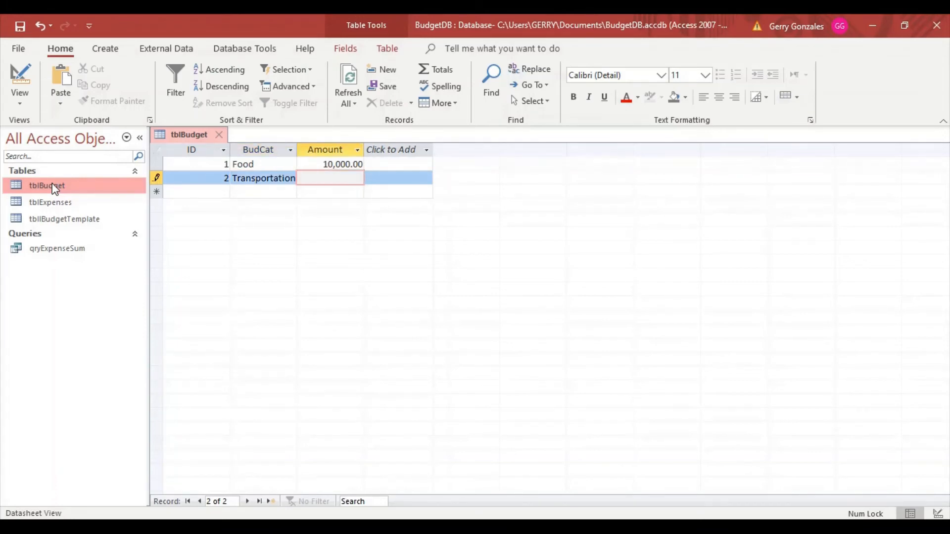
pyautogui.write('5000')
pyautogui.press('Tab')
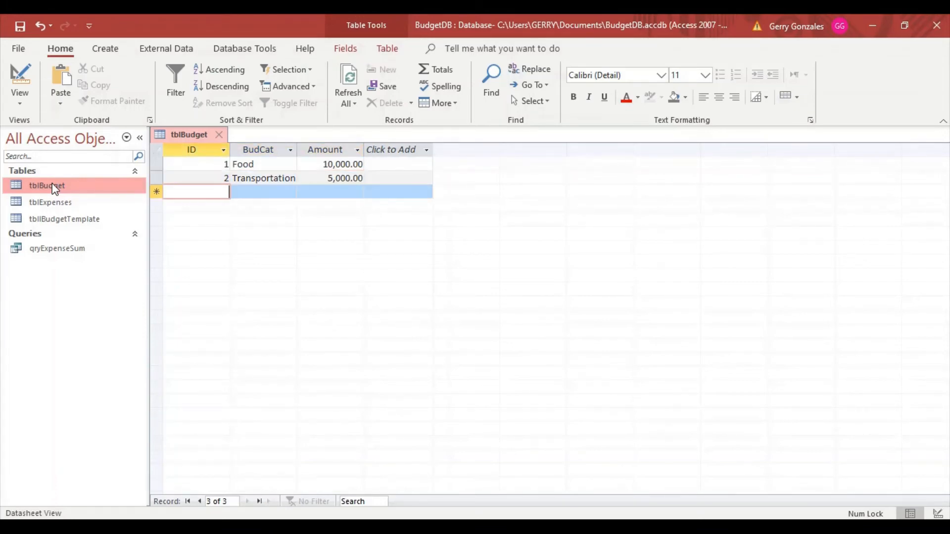
# Add a tblBudget record with ID 3, category Utilities and amount 8000
pyautogui.press('Tab')
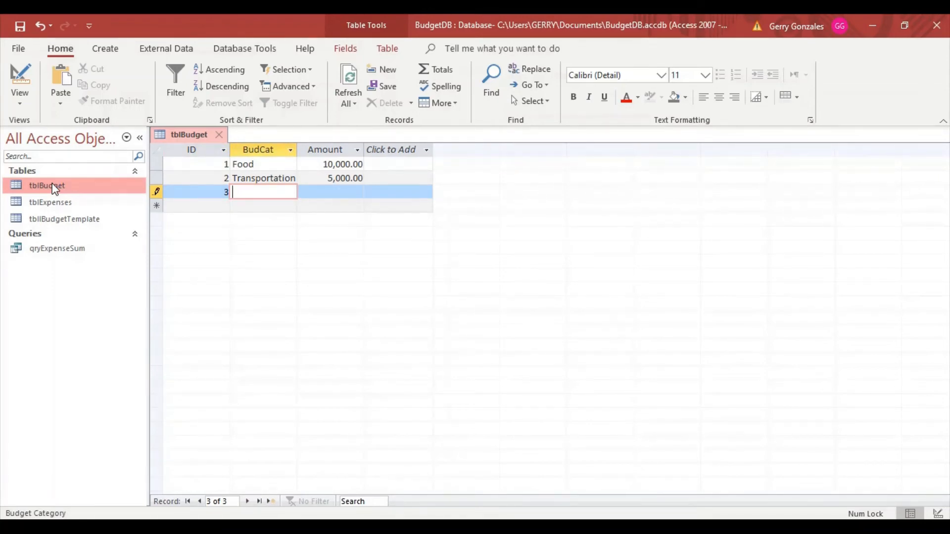
pyautogui.write('Utilities')
pyautogui.press('Tab')
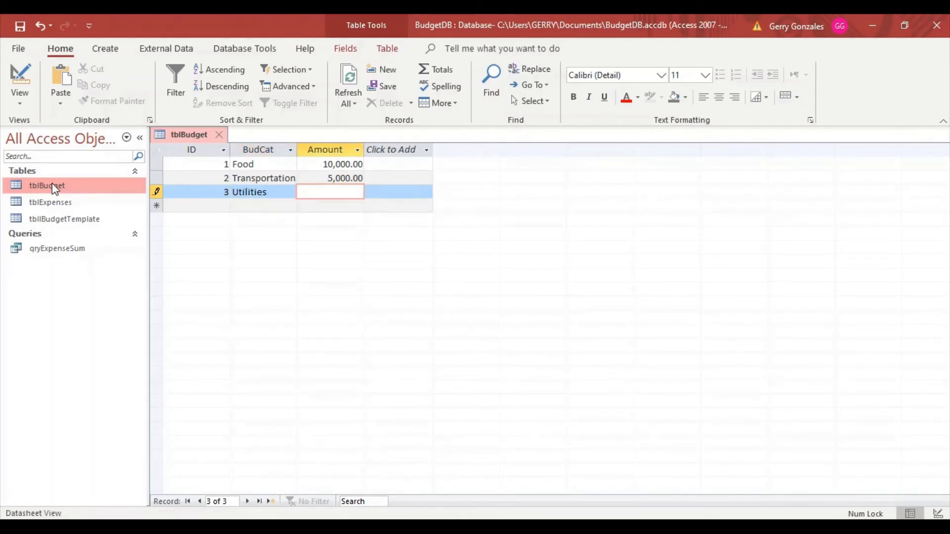
pyautogui.write('8000')
pyautogui.press('Tab')
# Add a tblBudget record with ID 4, category Home Supplies and amount 6000
pyautogui.press('Tab')
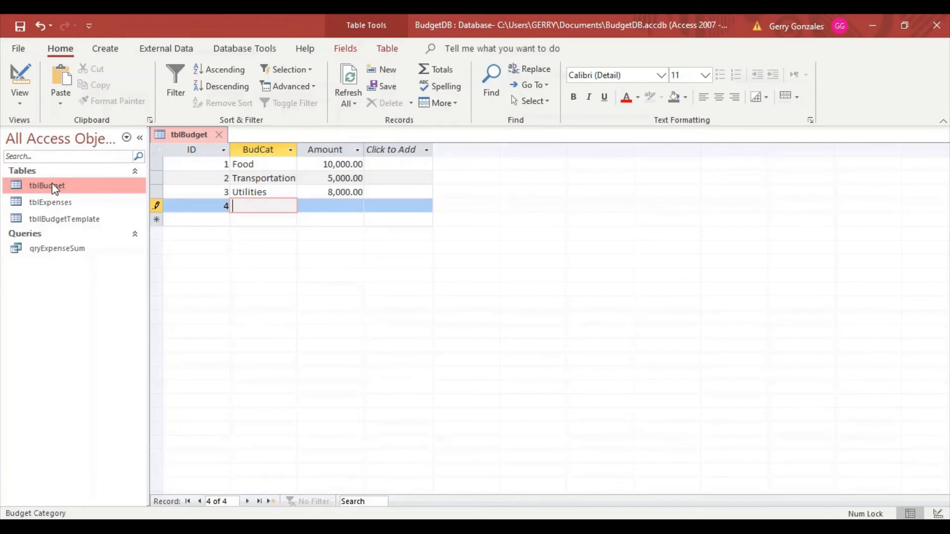
pyautogui.write('Home Supplies')
pyautogui.press('Tab')
pyautogui.write('6000')
pyautogui.press('Tab')
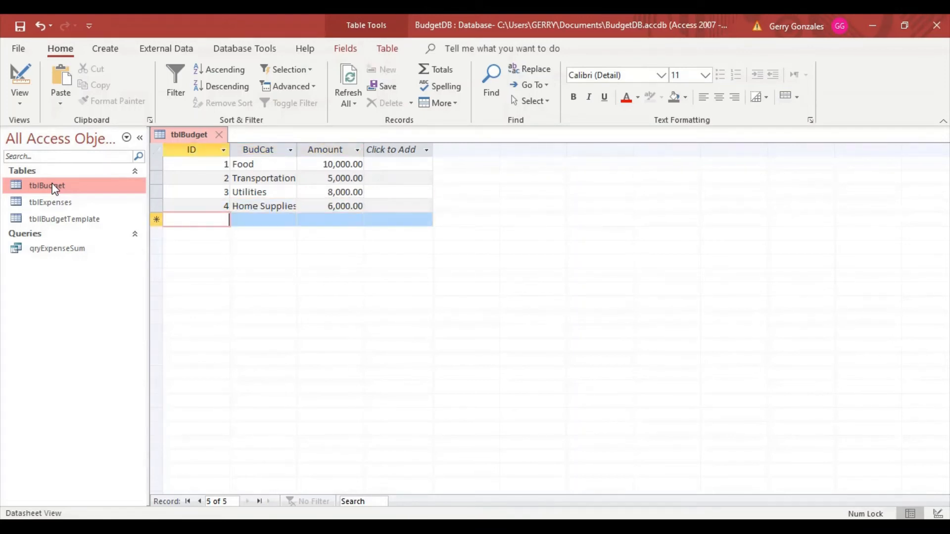
# Add a tblBudget record with ID 5, category Toiletries and amount 4000
pyautogui.write('5')
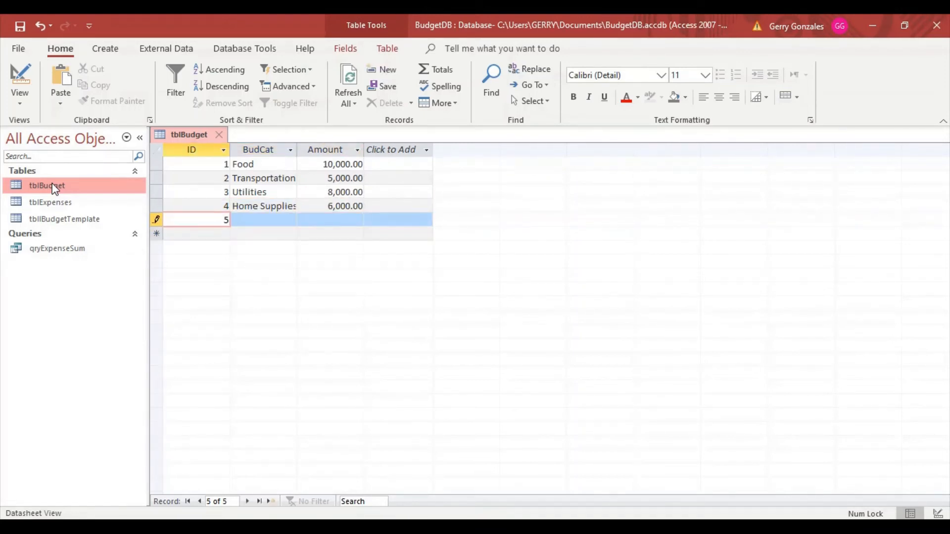
pyautogui.press('Tab')
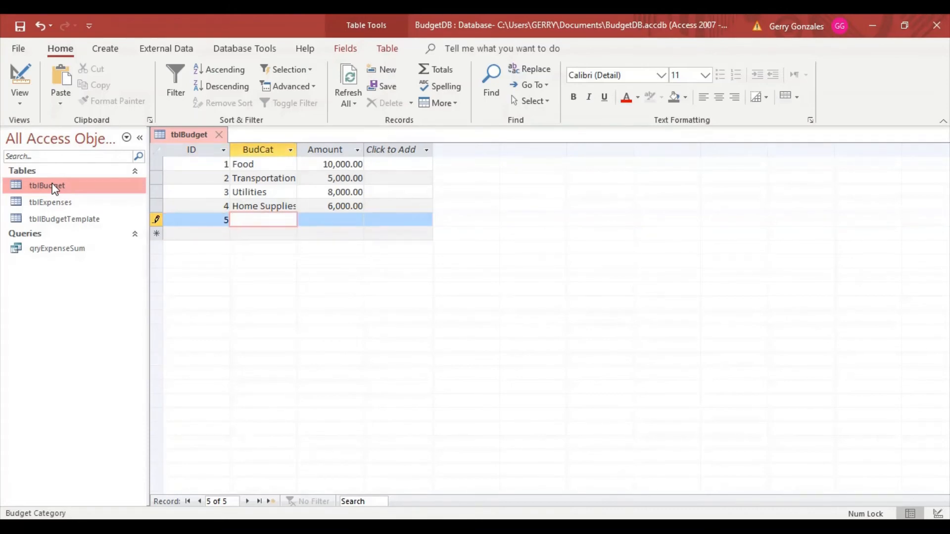
pyautogui.write('Toiletries')
pyautogui.press('Tab')
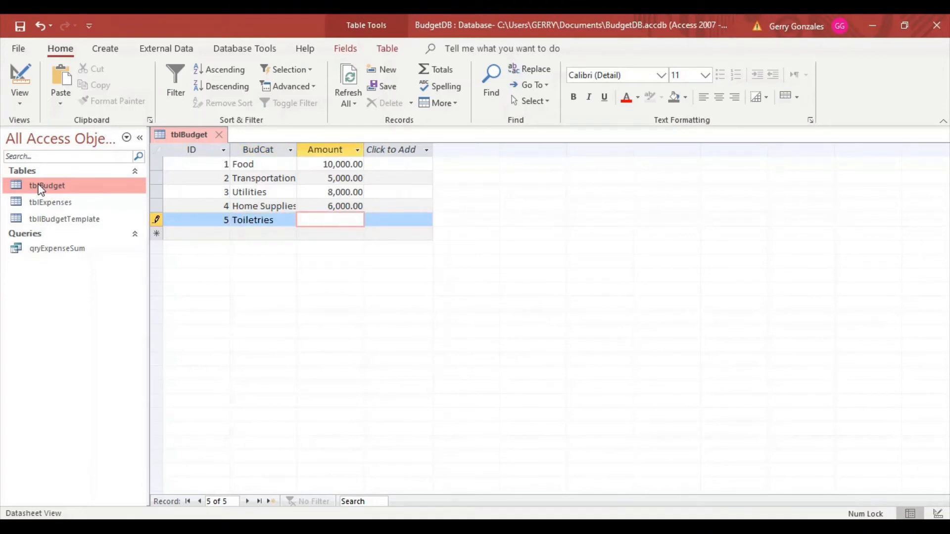
pyautogui.write('4000')
pyautogui.press('Tab')
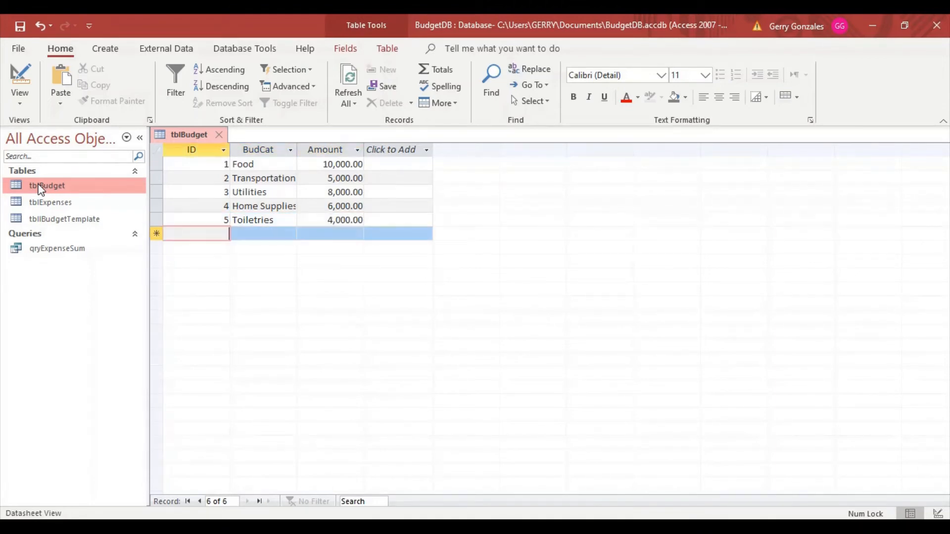
# Add a tblBudget record with ID 6, category Miscellaneous and amount 3000
pyautogui.press('Tab')
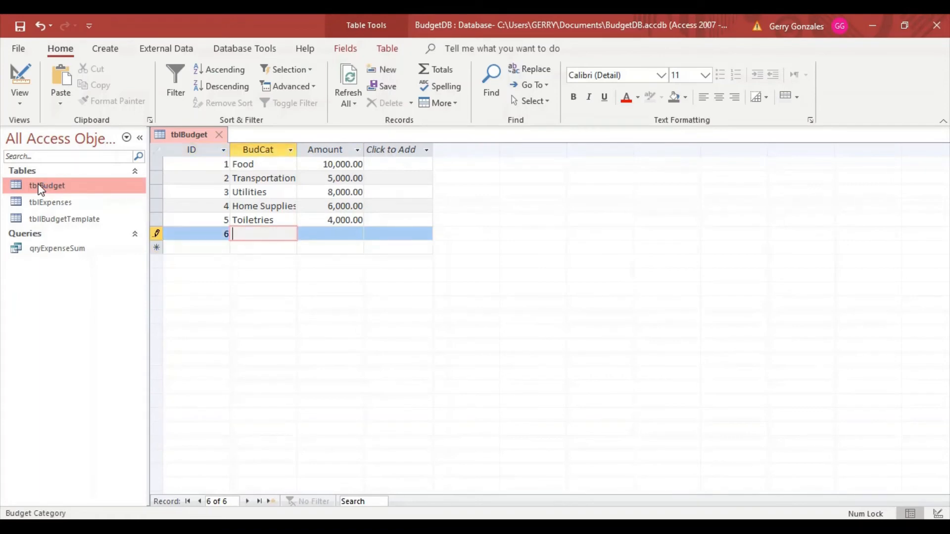
pyautogui.write('MIscellaneous')
pyautogui.press('Tab')
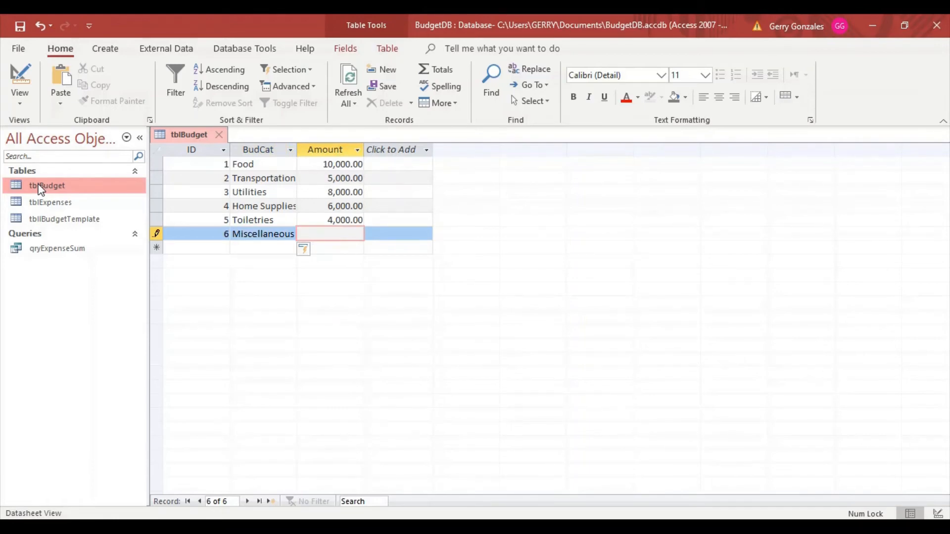
pyautogui.write('3000')
pyautogui.press('Tab')
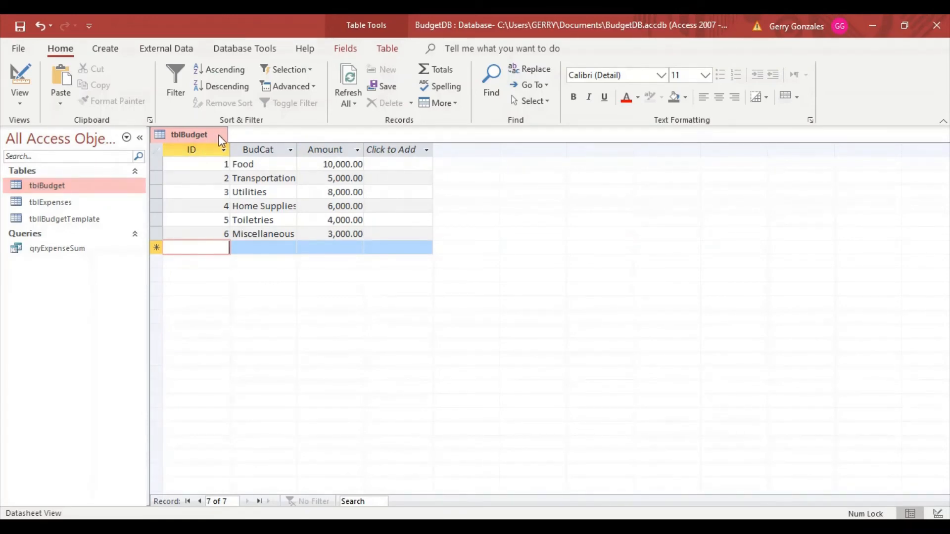
# Open tblExpenses and start its first record with ID 1, particulars Fuel, amount 500 and date 20-Mar-20
pyautogui.doubleClick(62, 205)
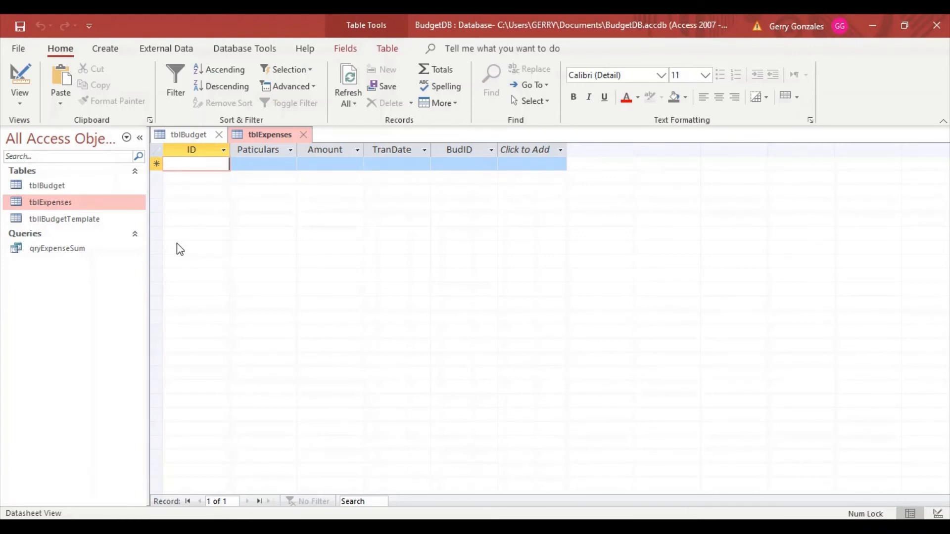
pyautogui.write('1')
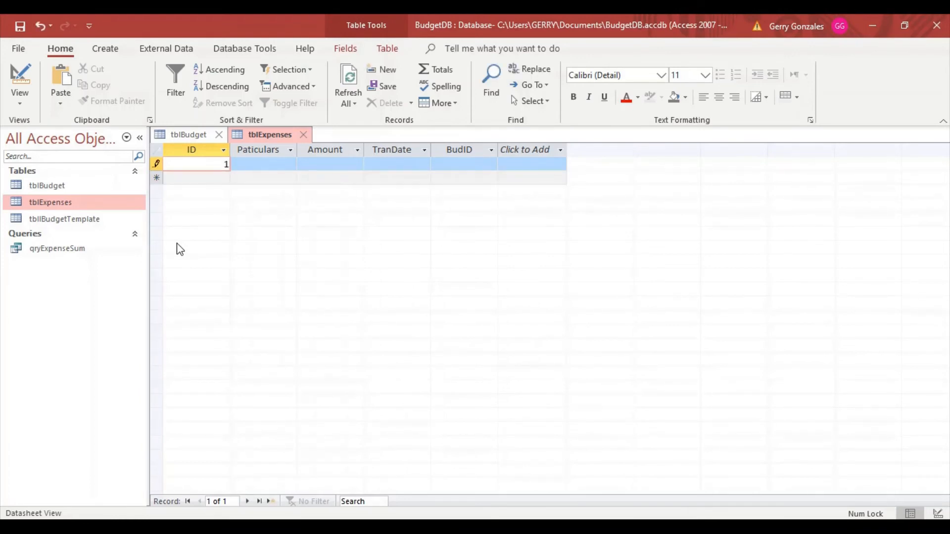
pyautogui.press('Tab')
pyautogui.write('Fuel')
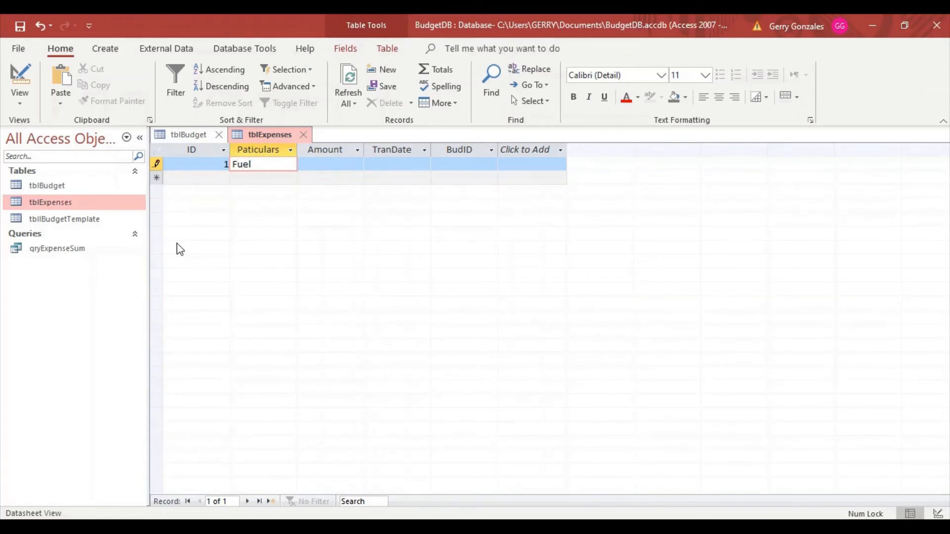
pyautogui.press('Tab')
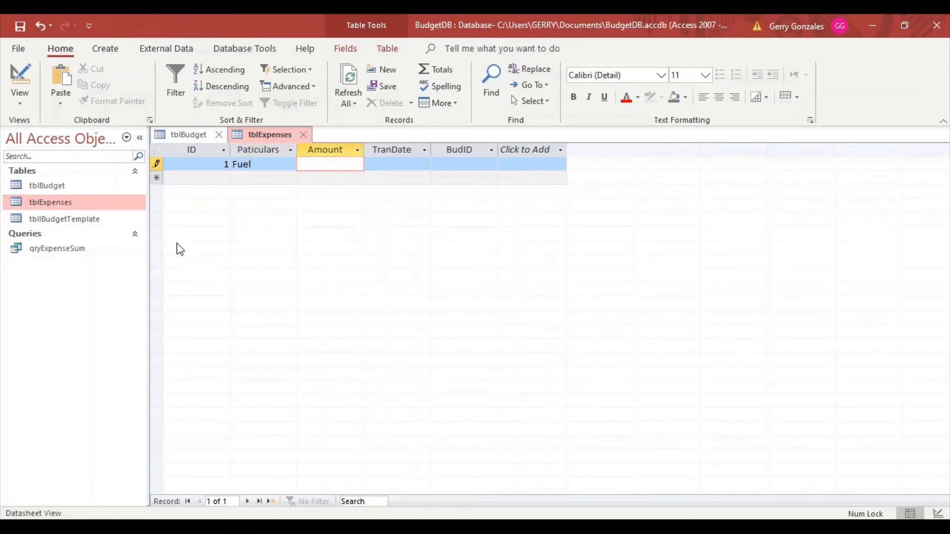
pyautogui.write('500')
pyautogui.press('Tab')
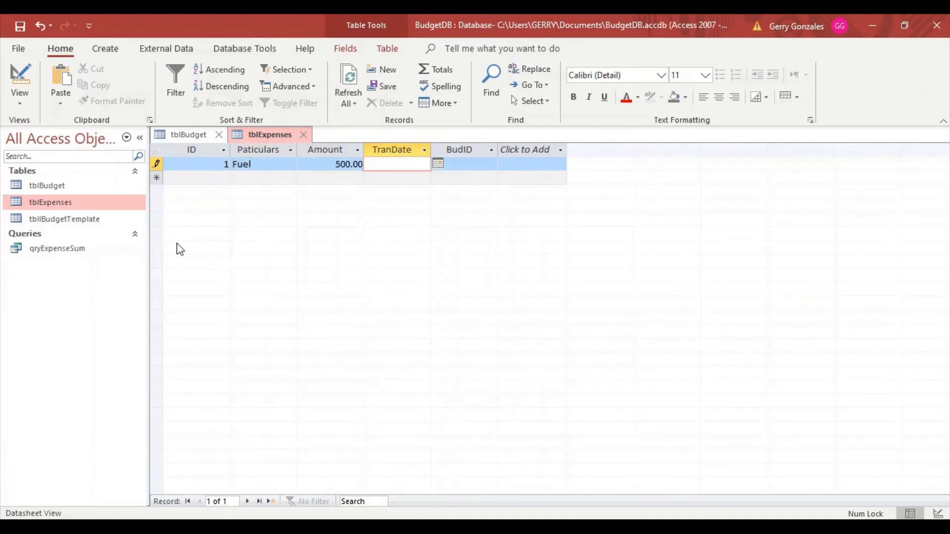
pyautogui.write('20-Mar-20')
pyautogui.press('Tab')
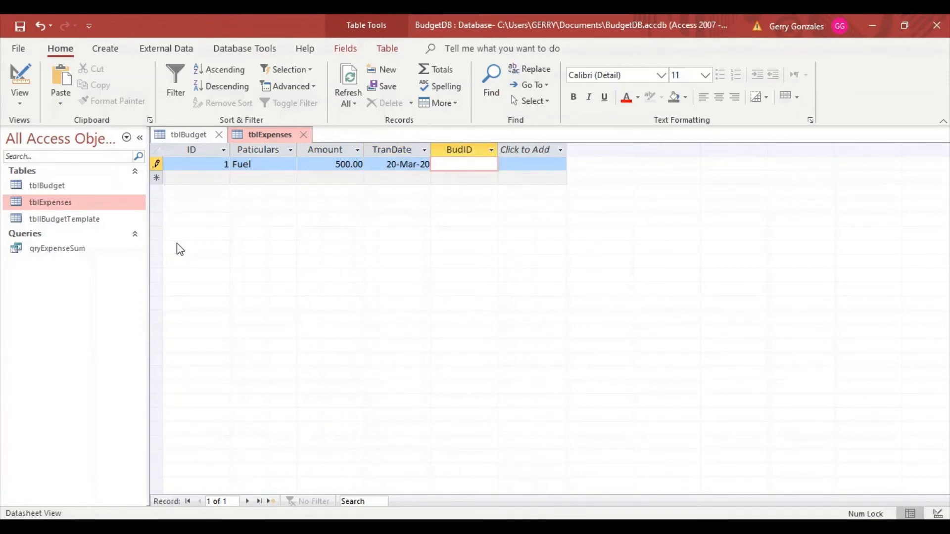
# Look up the Transportation ID in tblBudget and set the Fuel expense's BudID to 2
pyautogui.click(182, 135)
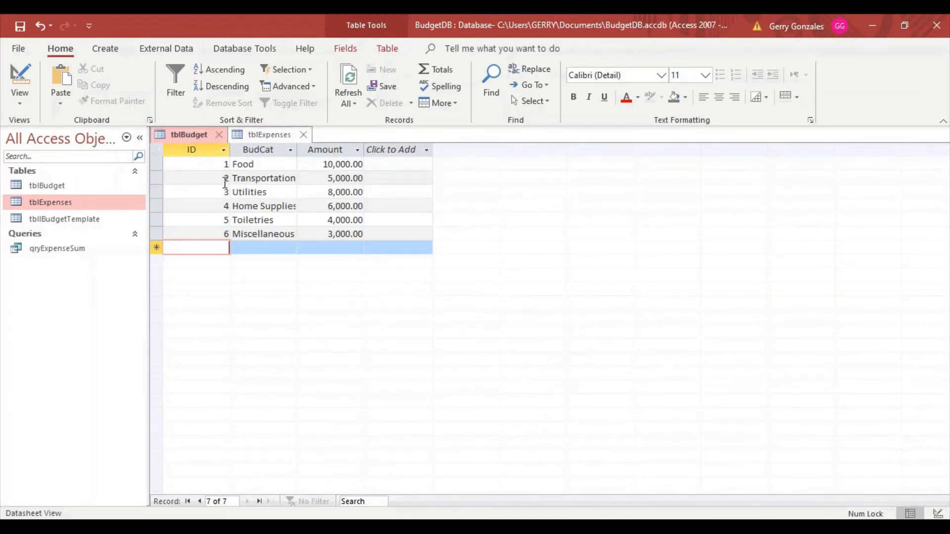
pyautogui.click(265, 136)
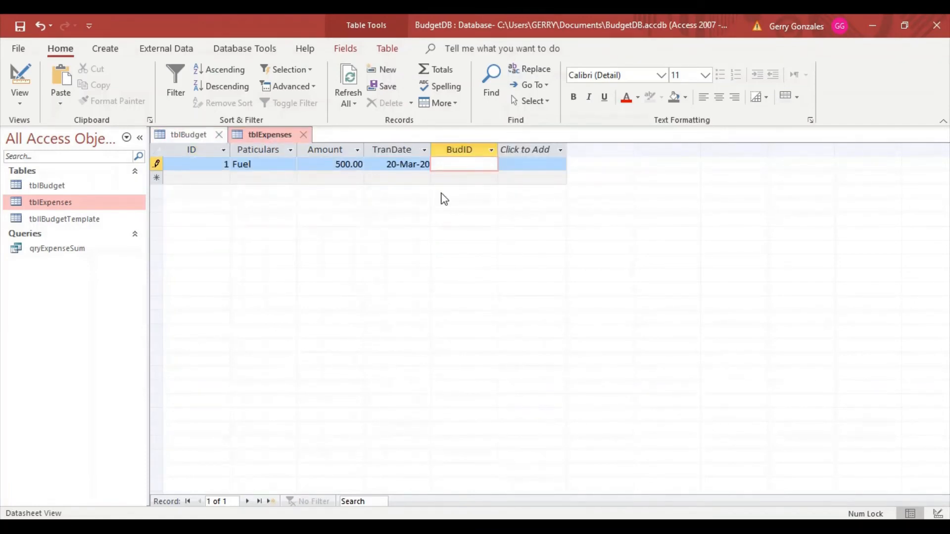
pyautogui.write('2')
pyautogui.press('Tab')
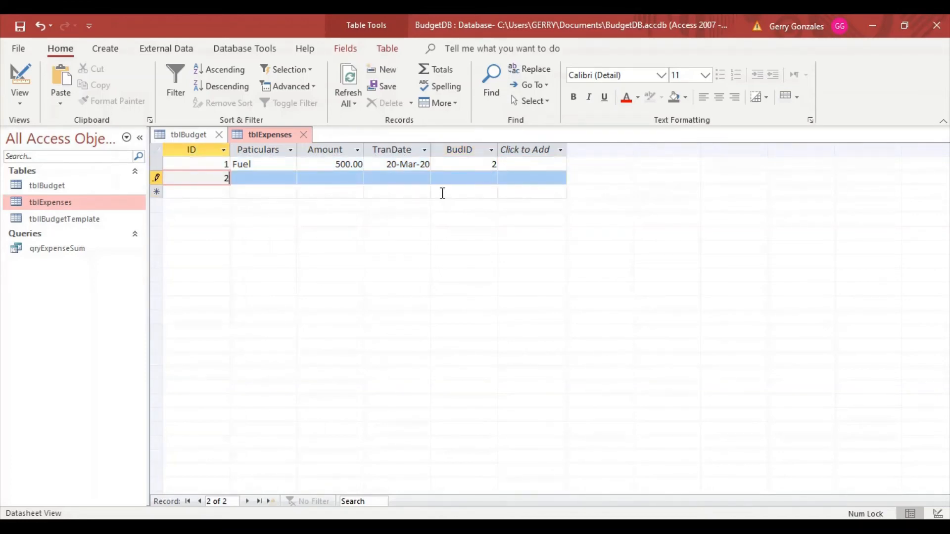
# Start a second tblExpenses record with ID 2, particulars Soap, amount 50 and date 21-Mar-20
pyautogui.press('Tab')
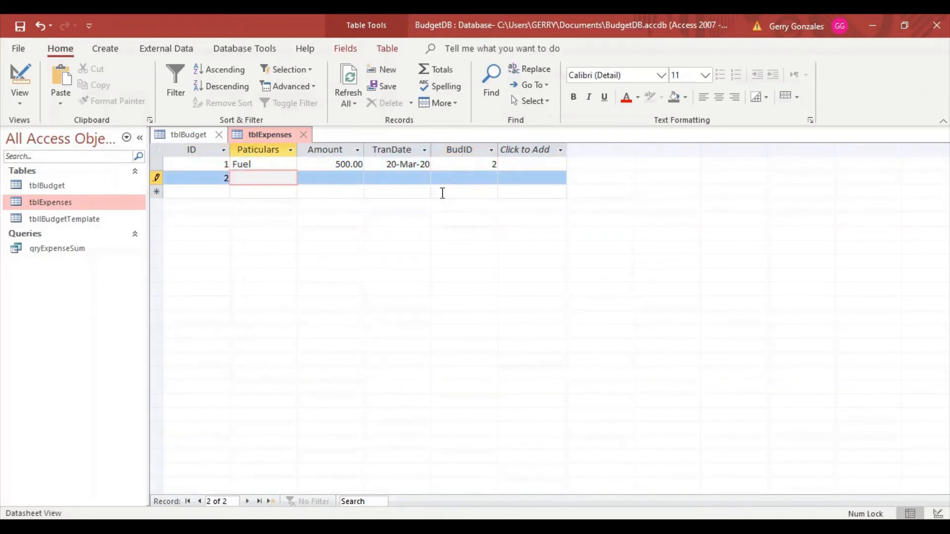
pyautogui.write('Soap')
pyautogui.press('Tab')
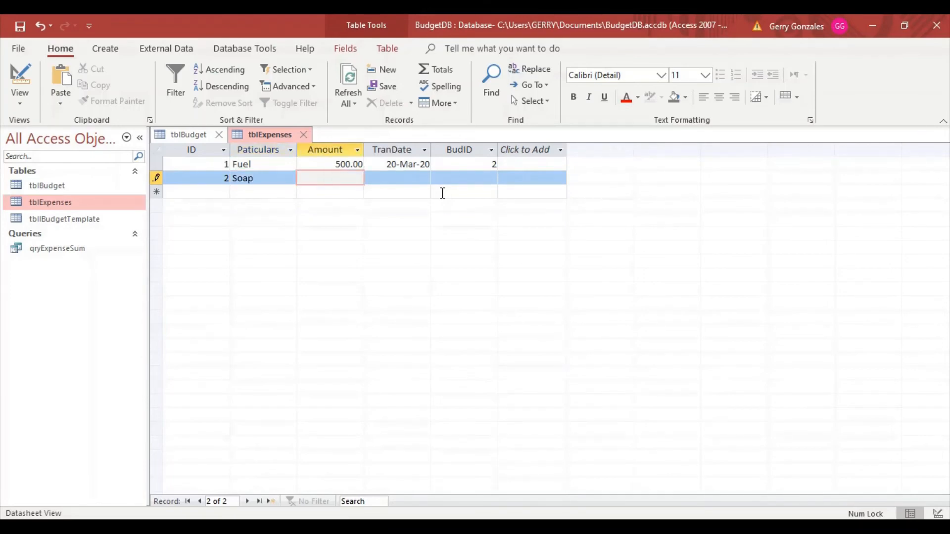
pyautogui.write('50')
pyautogui.press('Tab')
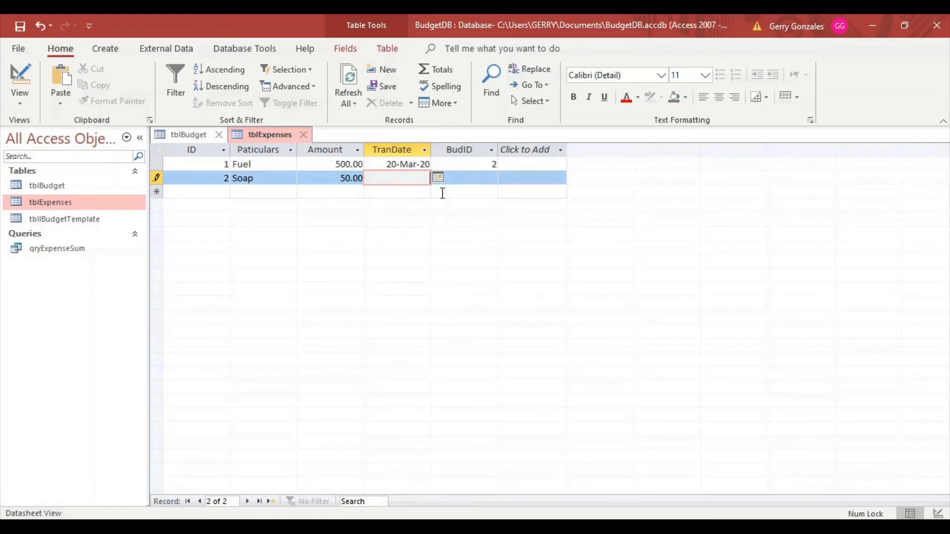
pyautogui.write('21 Mar')
pyautogui.press('Tab')
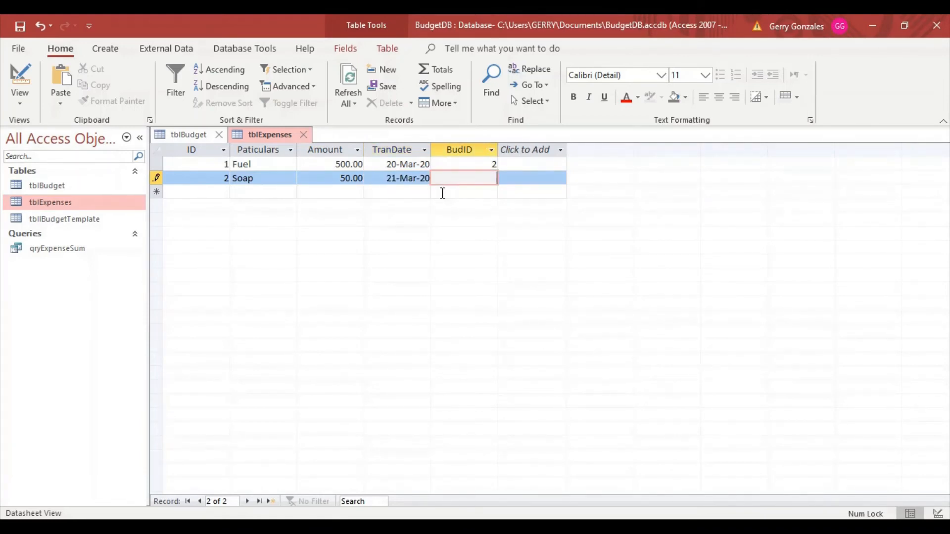
# Look up the Toiletries ID in tblBudget and set the Soap expense's BudID to 5
pyautogui.click(205, 134)
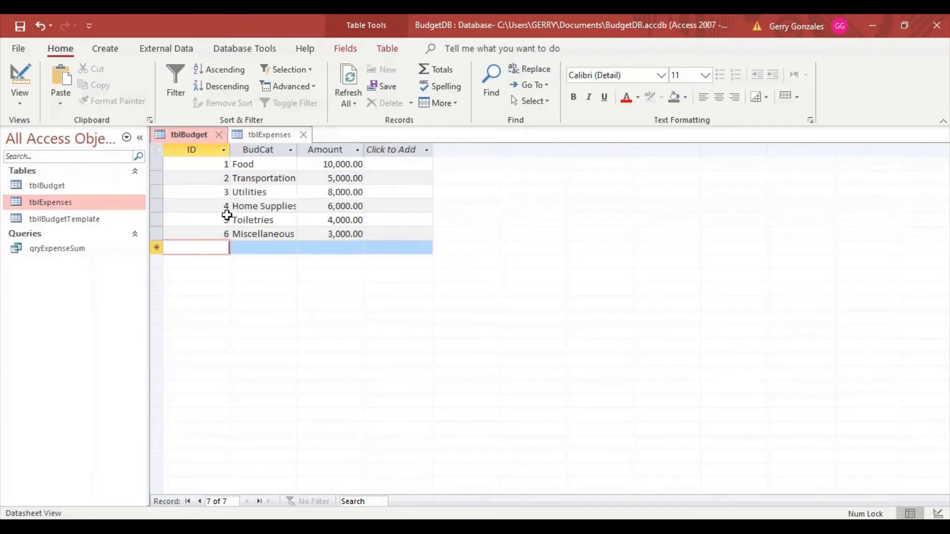
pyautogui.click(256, 134)
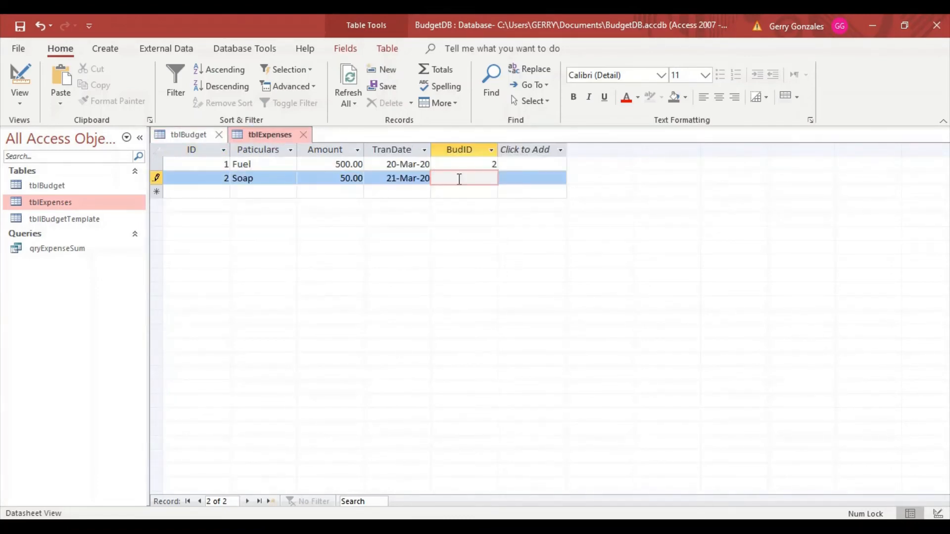
pyautogui.write('5')
pyautogui.press('Return')
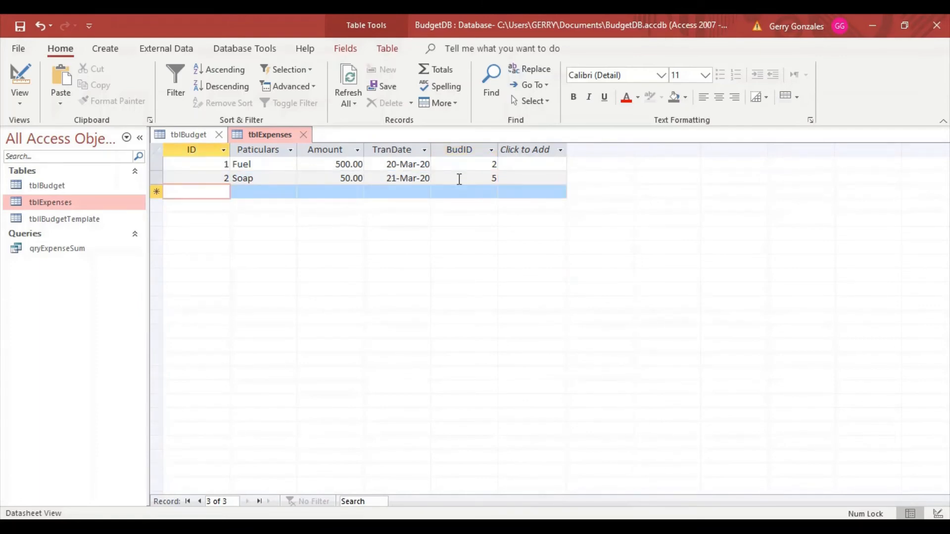
# Add a third tblExpenses record with ID 3, particulars Fuel, amount 500, date 22-Mar-20 and BudID 2
pyautogui.write('3')
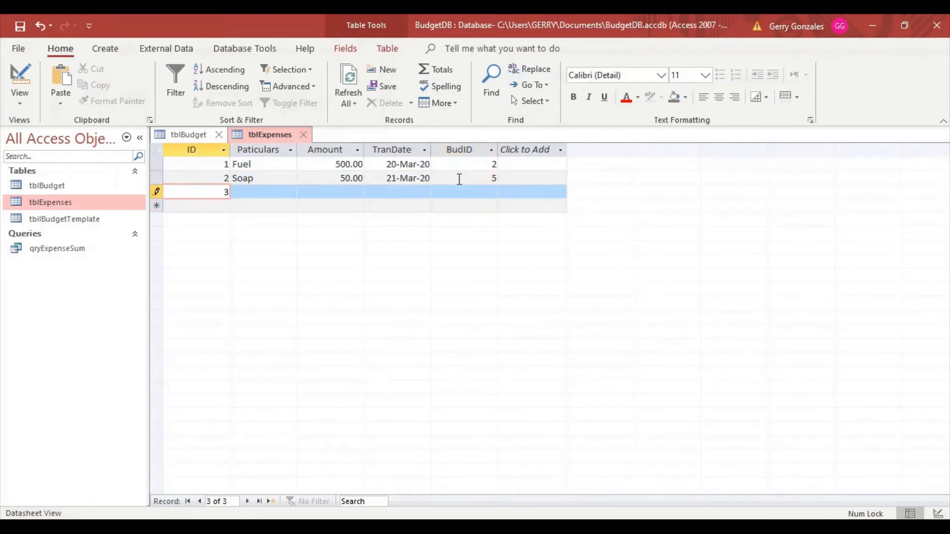
pyautogui.press('Tab')
pyautogui.write('Fuel')
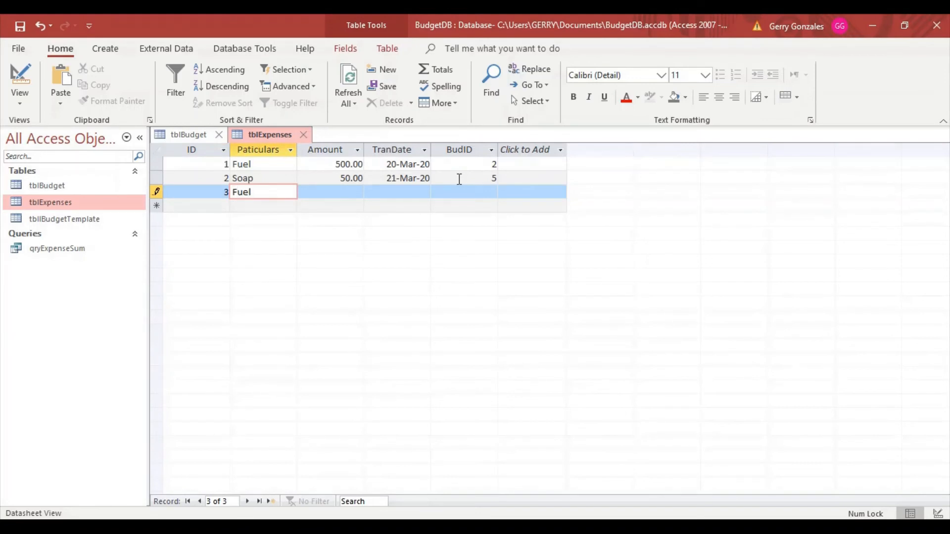
pyautogui.press('Tab')
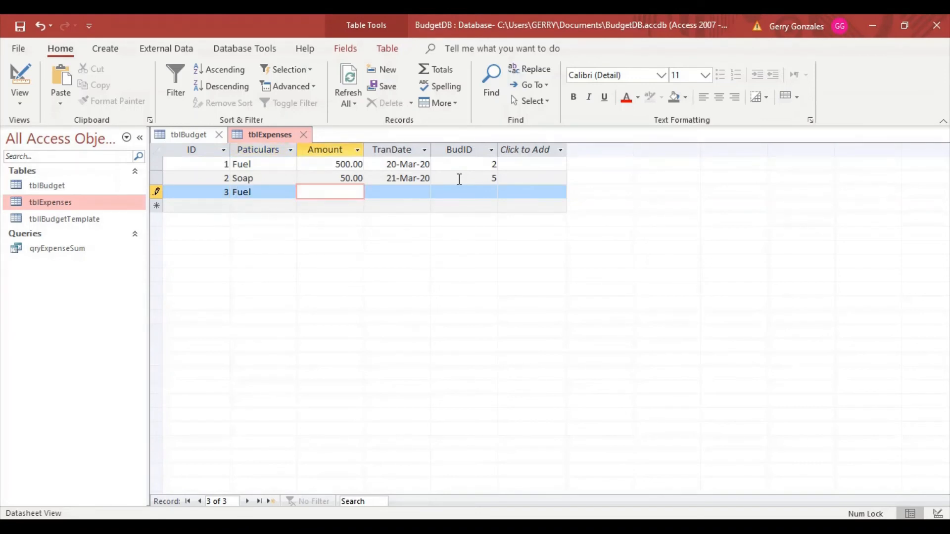
pyautogui.write('500')
pyautogui.press('Tab')
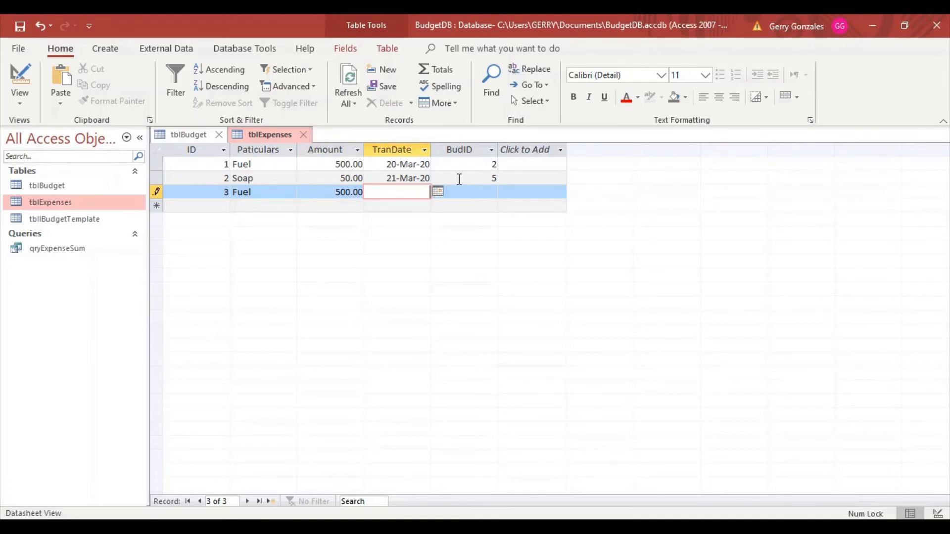
pyautogui.write('22 mar')
pyautogui.press('Tab')
pyautogui.write('2')
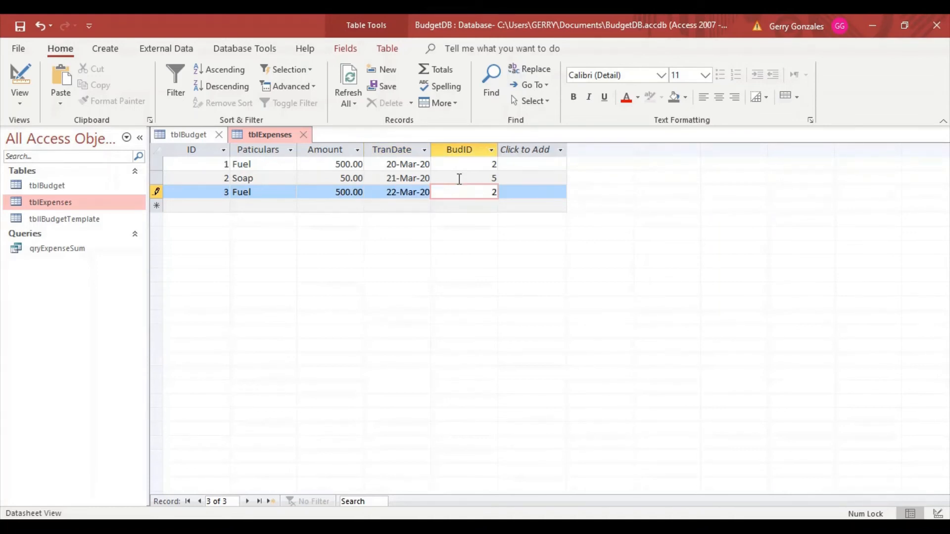
pyautogui.press('Tab')
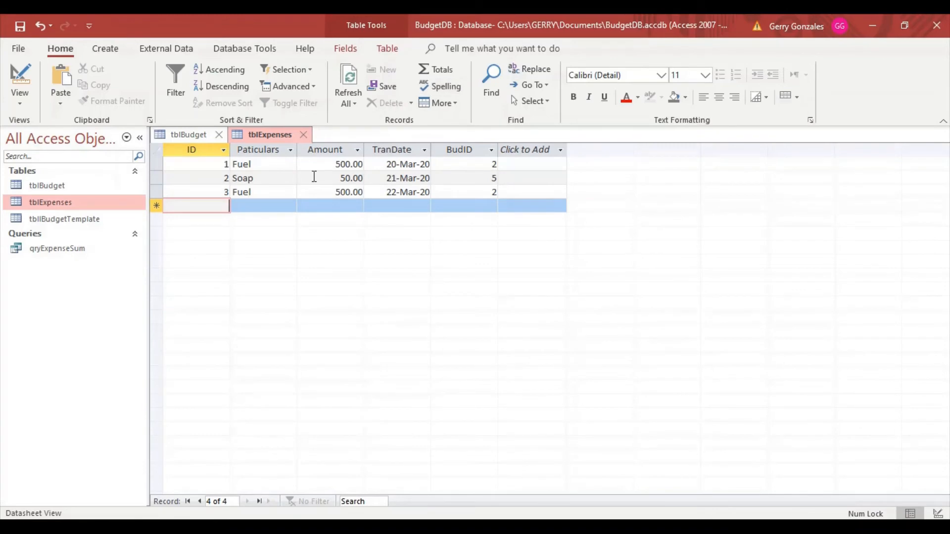
# Close tblExpenses and tblBudget, and open qryExpenseSum to check the summed amount per BudID
pyautogui.click(303, 136)
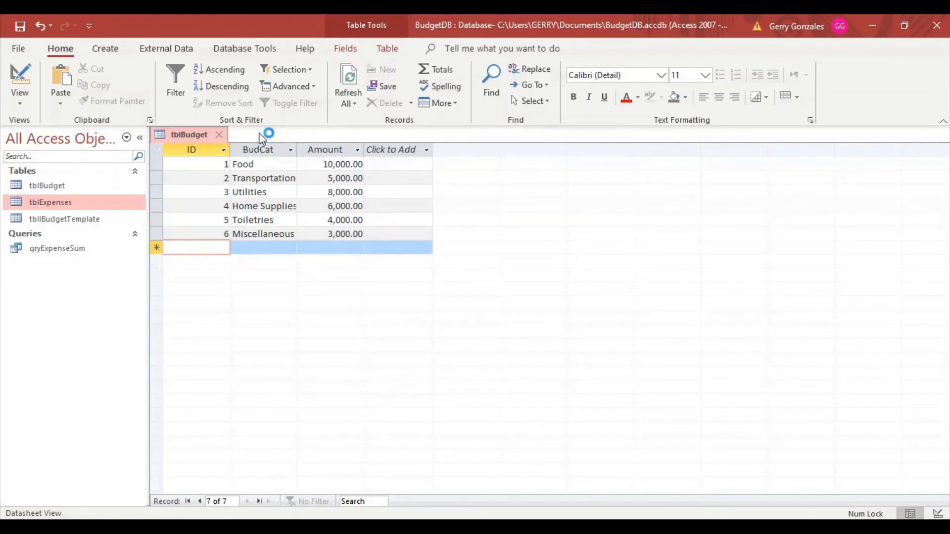
pyautogui.click(221, 136)
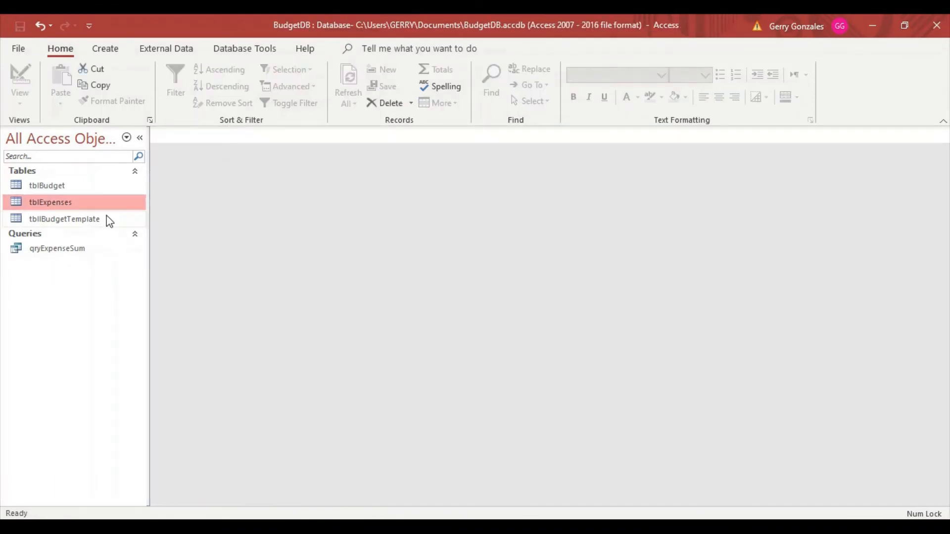
pyautogui.doubleClick(81, 255)
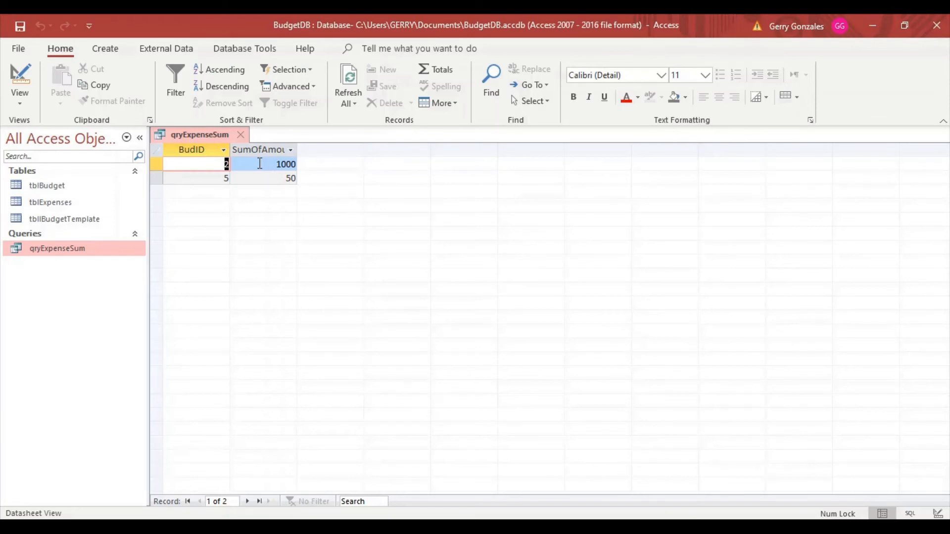
pyautogui.click(285, 179)
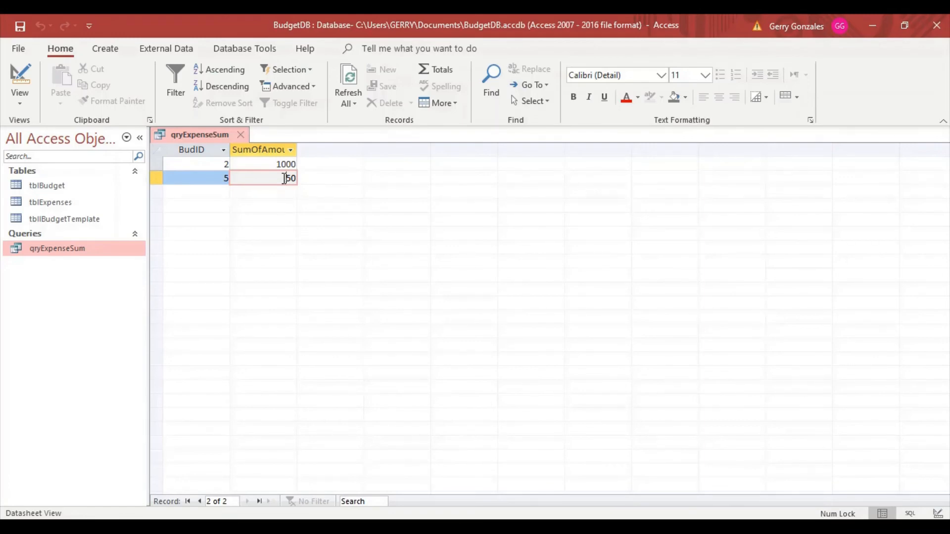
# Create a new query in design view from tblBudget and qryExpenseSum, joining tblBudget's ID to BudID
pyautogui.click(112, 50)
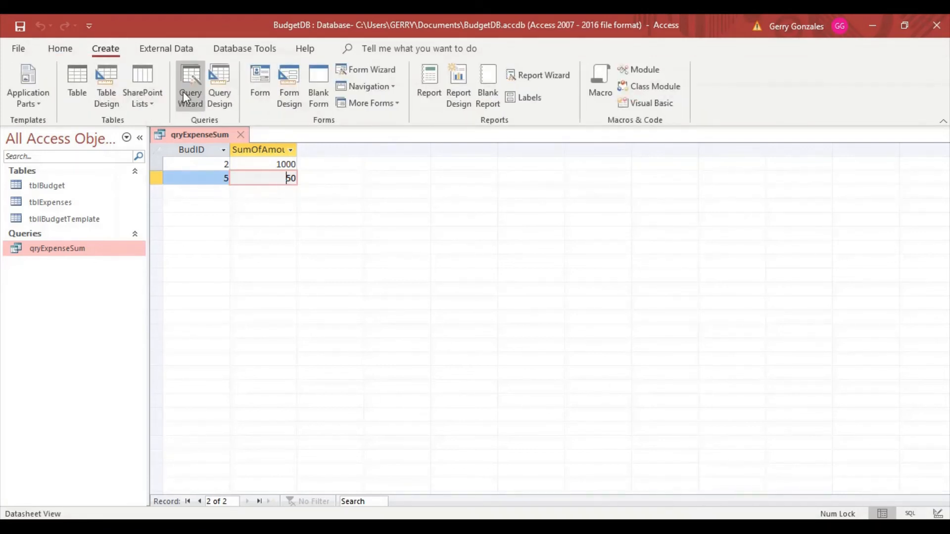
pyautogui.click(221, 94)
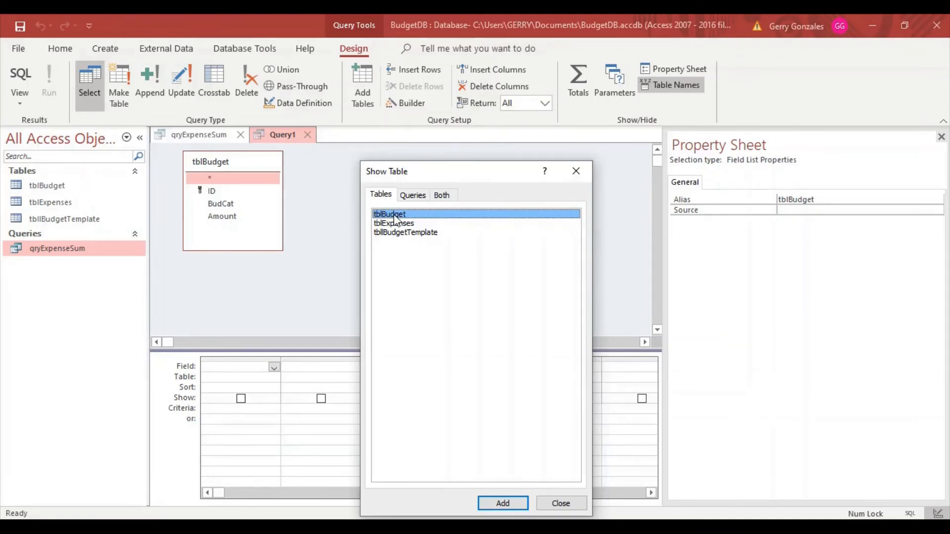
pyautogui.click(414, 197)
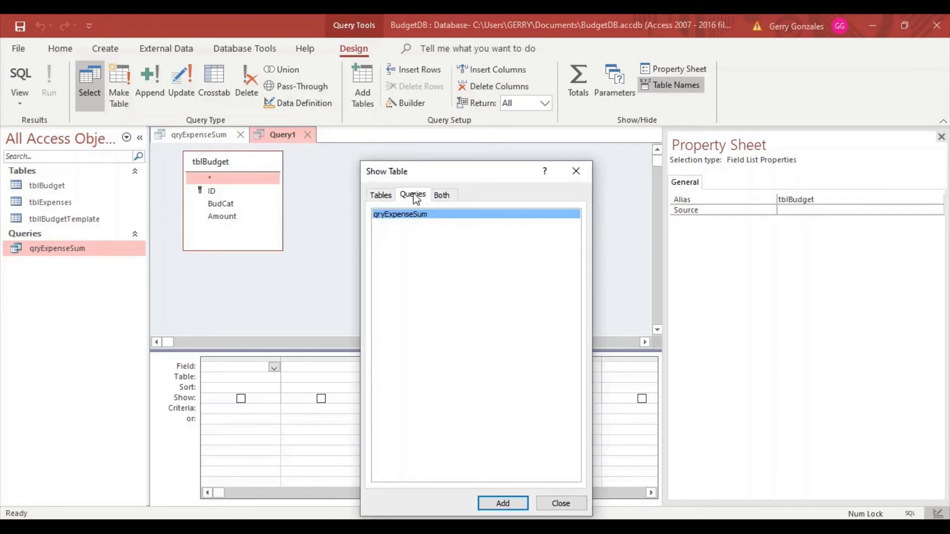
pyautogui.doubleClick(396, 215)
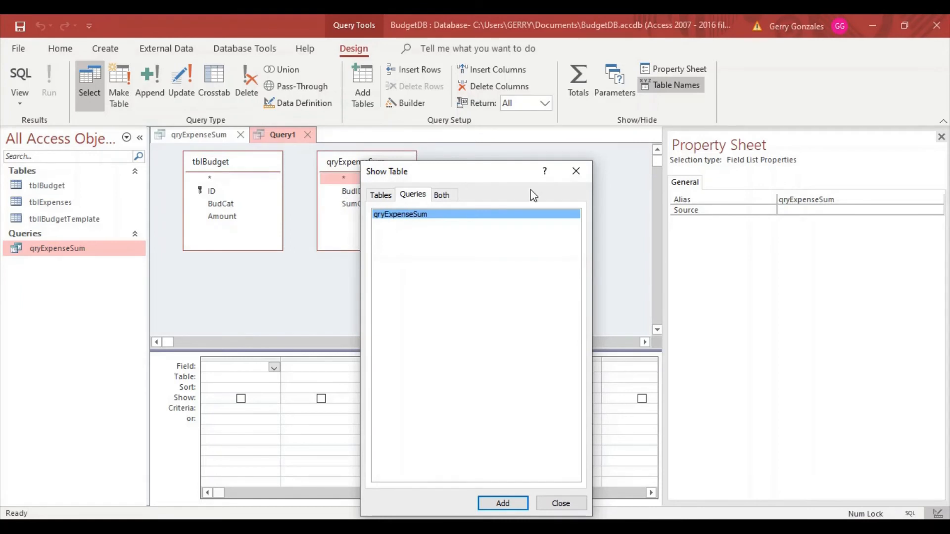
pyautogui.click(561, 504)
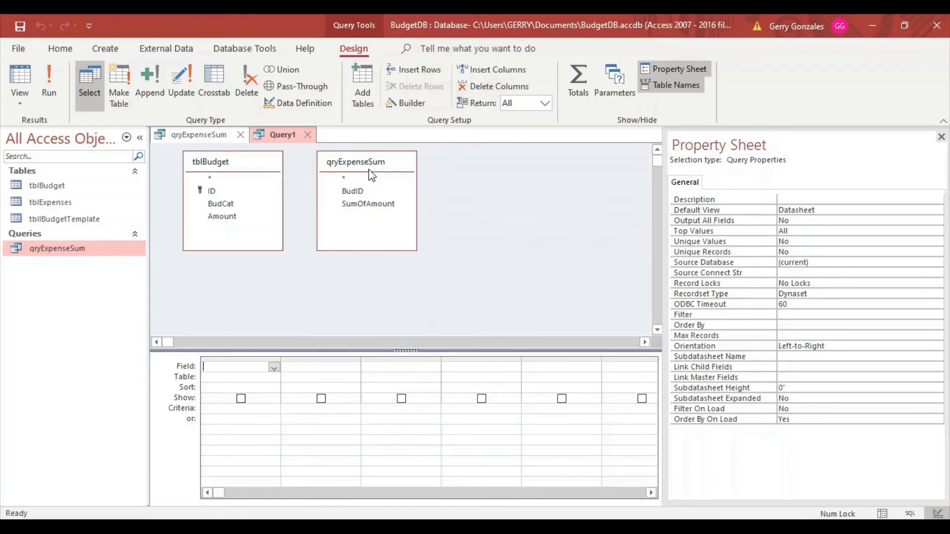
pyautogui.click(215, 192)
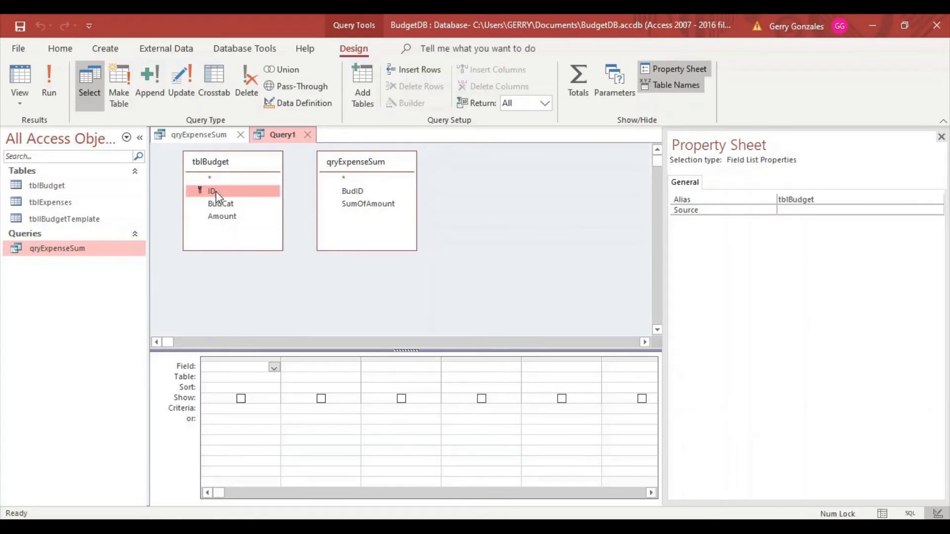
pyautogui.moveTo(216, 191); pyautogui.dragTo(355, 192)
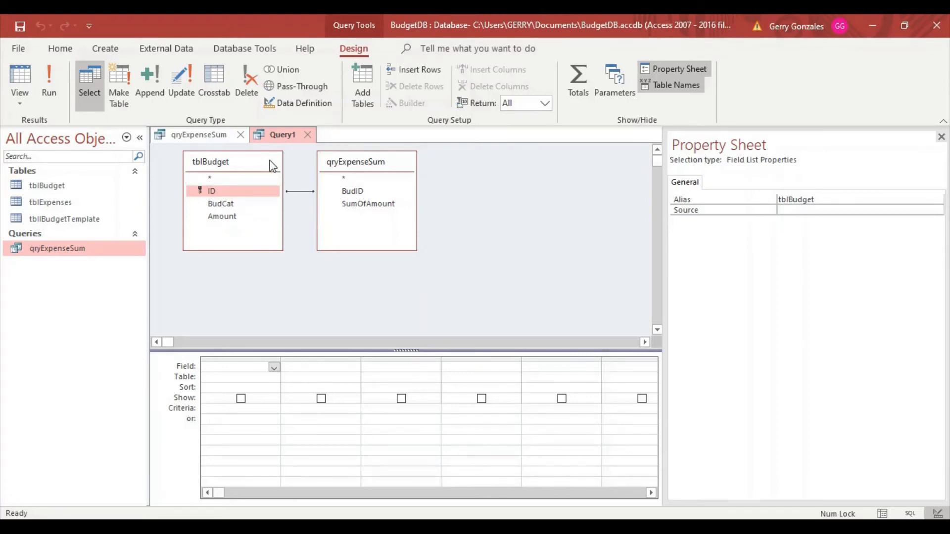
# Add ID, BudCat and Amount from tblBudget and SumOfAmount from qryExpenseSum to the query, and preview its records
pyautogui.doubleClick(216, 192)
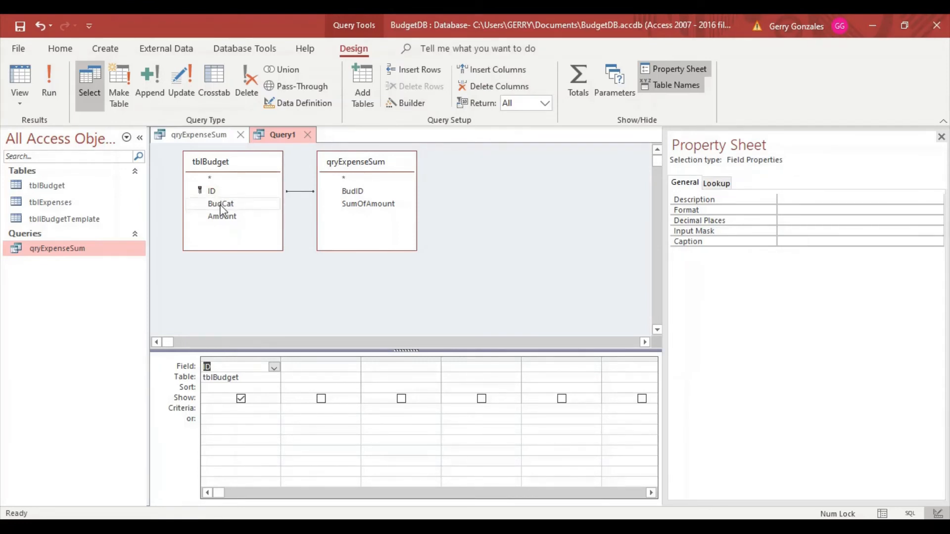
pyautogui.doubleClick(221, 205)
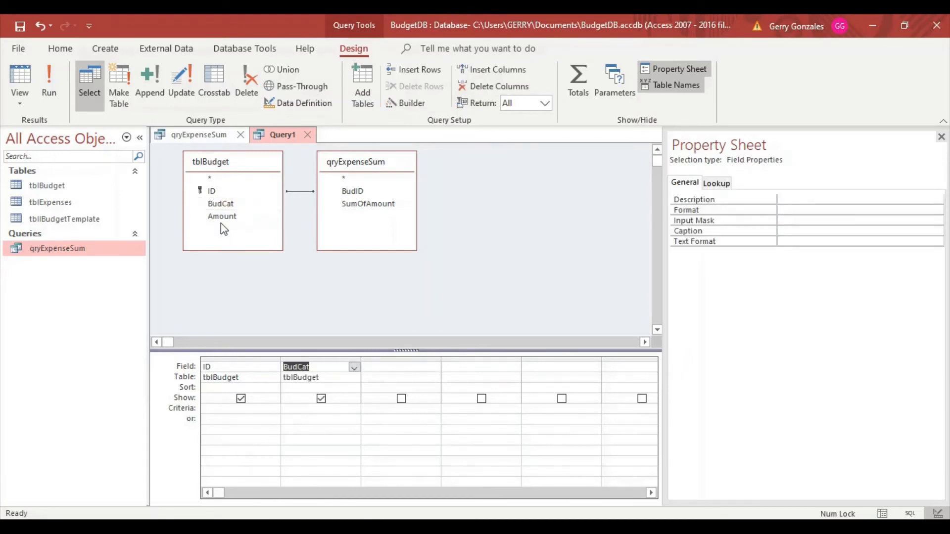
pyautogui.doubleClick(223, 218)
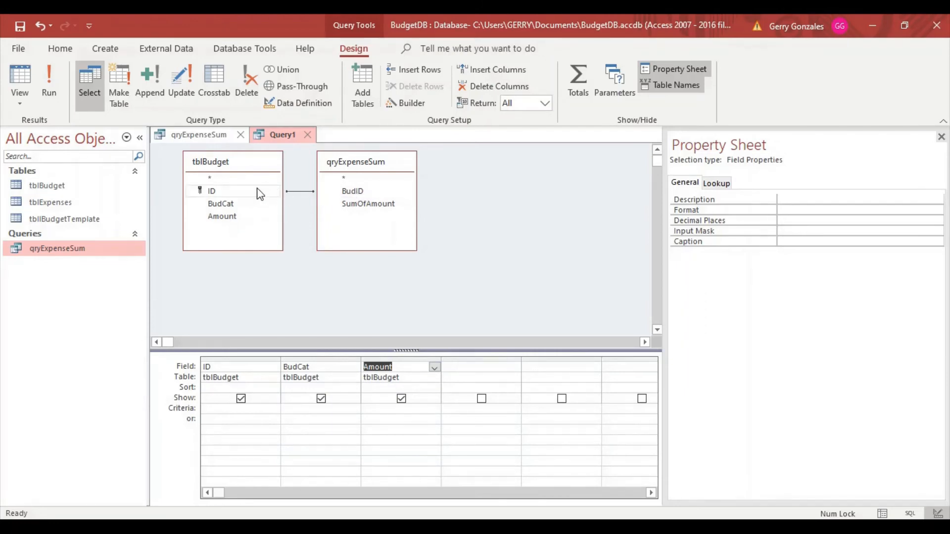
pyautogui.doubleClick(374, 204)
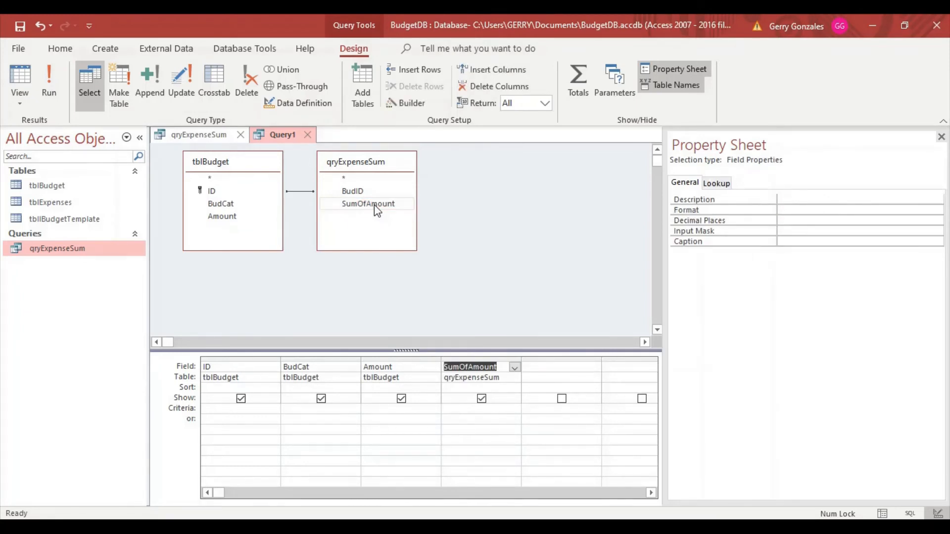
pyautogui.click(21, 74)
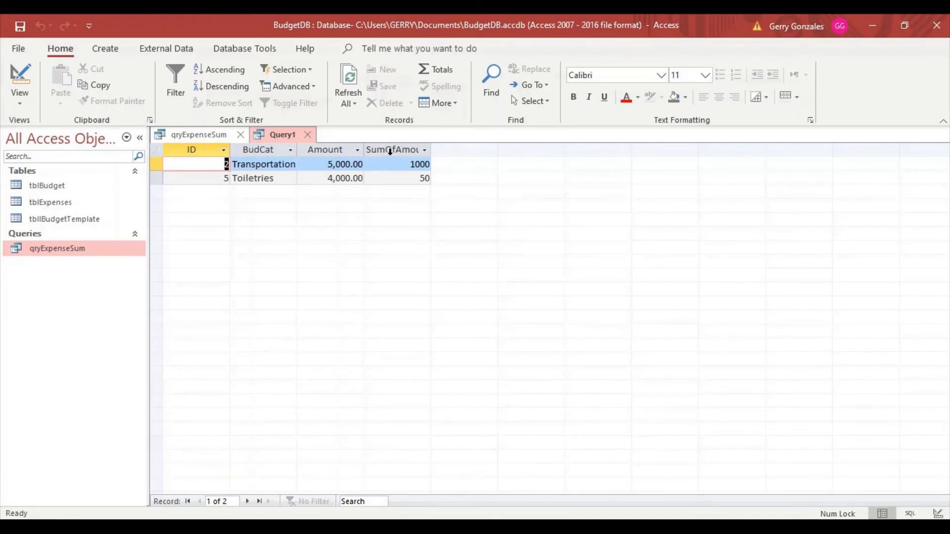
pyautogui.click(22, 76)
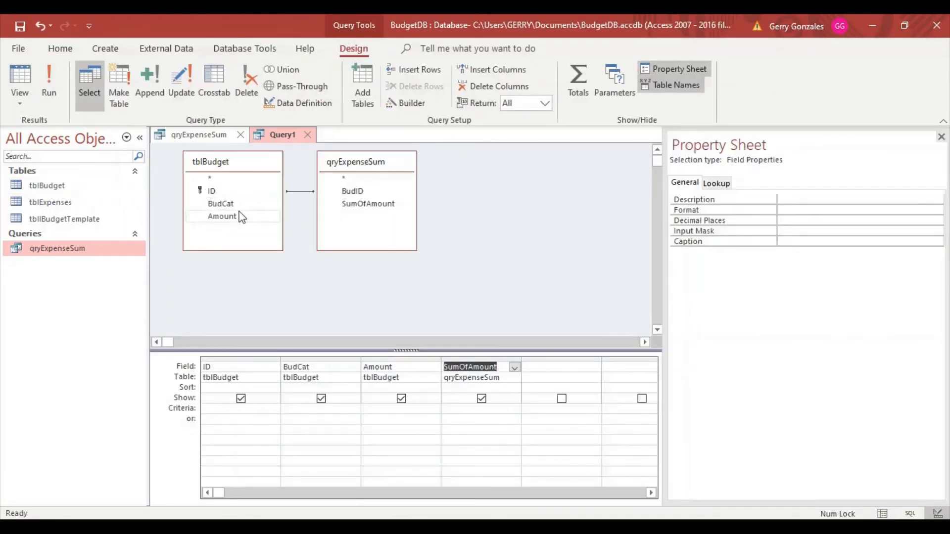
# Set the join to include all records from tblBudget and only matching ones from qryExpenseSum, and preview the query
pyautogui.doubleClick(299, 193)
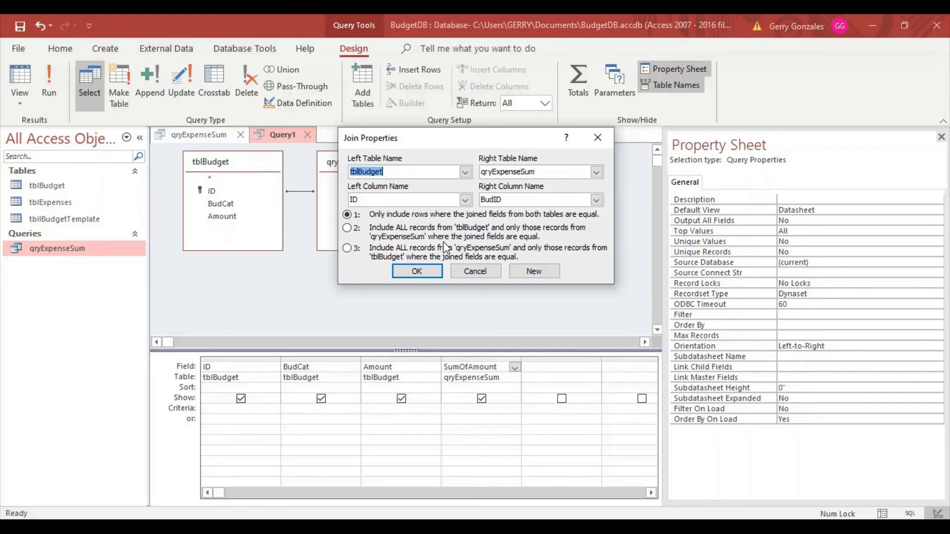
pyautogui.click(348, 229)
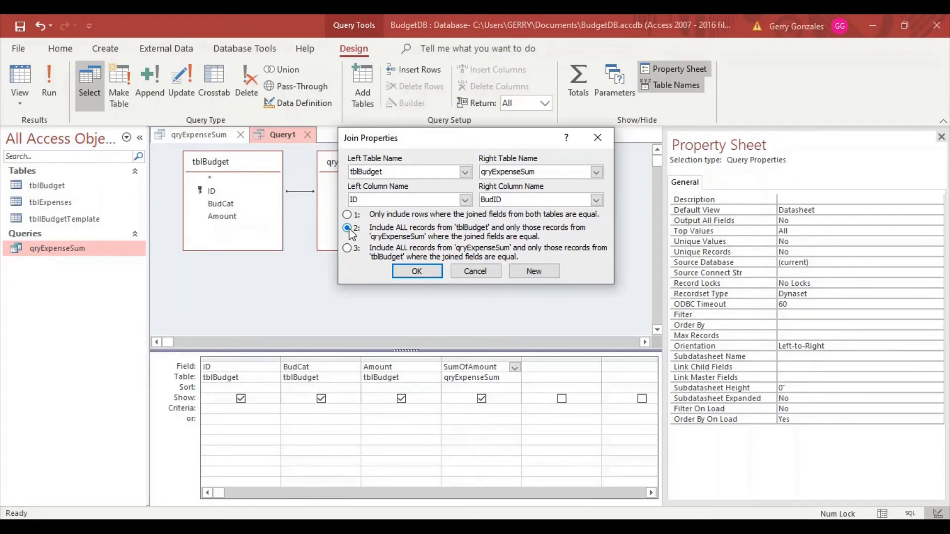
pyautogui.click(426, 270)
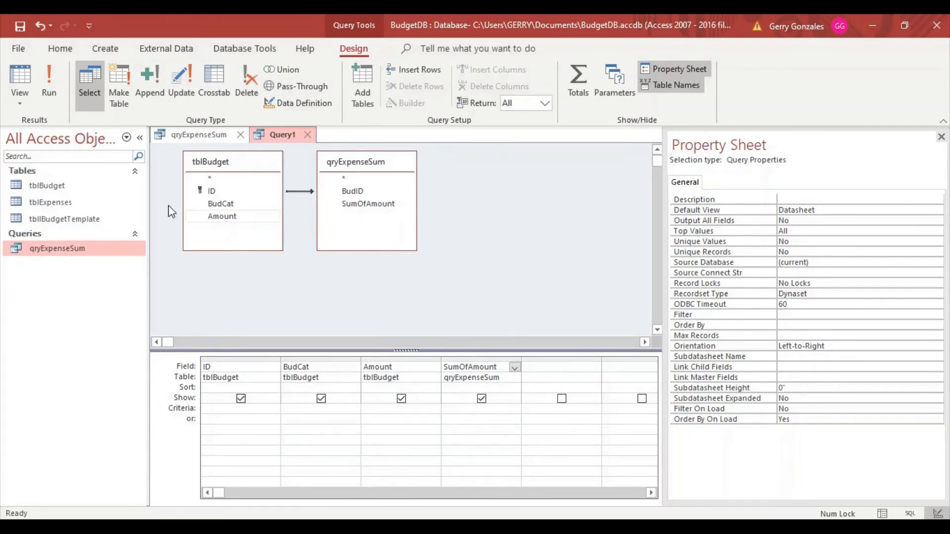
pyautogui.click(21, 77)
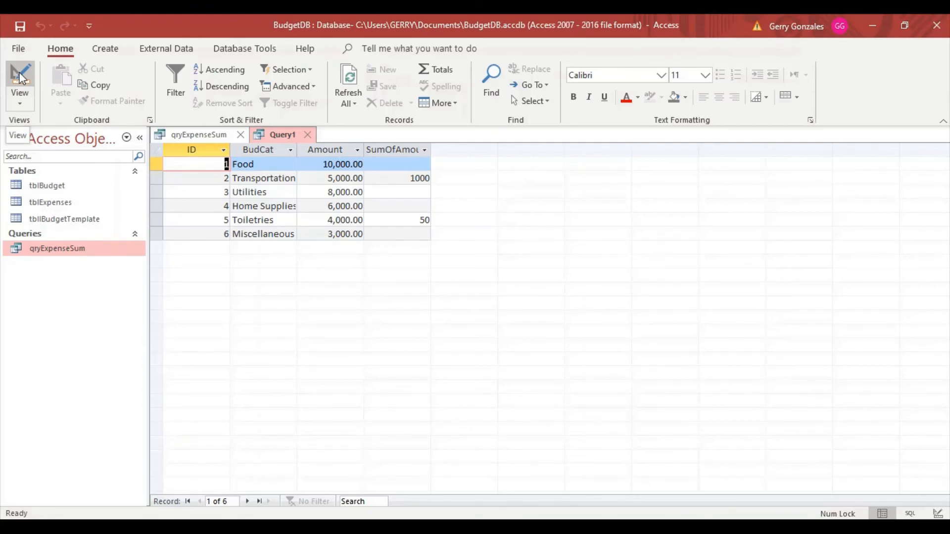
pyautogui.click(20, 76)
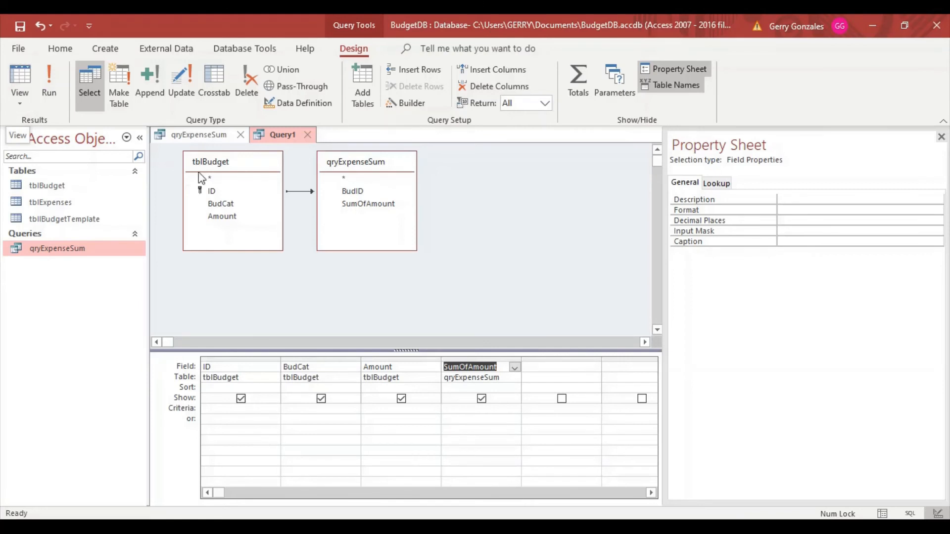
# Start a calculated column named RemBud after SumOfAmount and open its expression in the Expression Builder
pyautogui.click(546, 369)
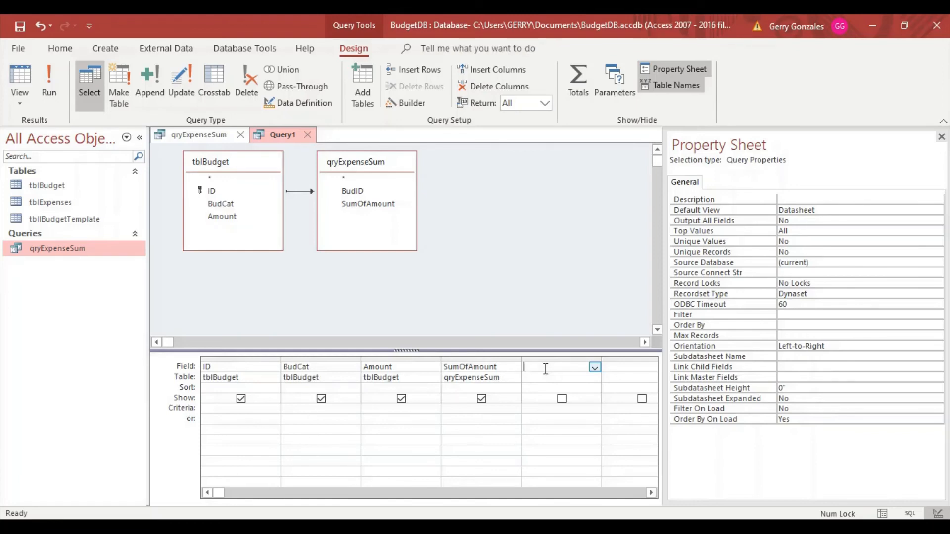
pyautogui.write('RemBud:')
pyautogui.rightClick(576, 367)
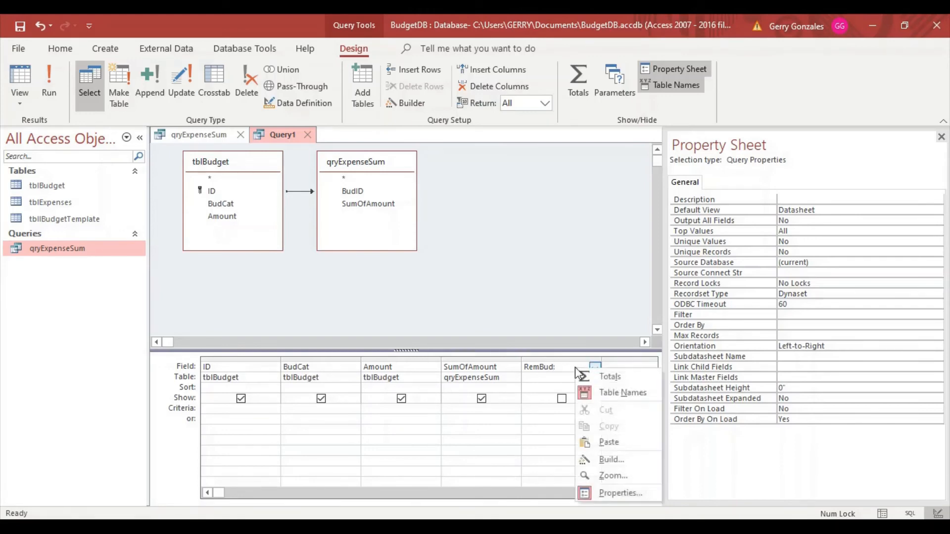
pyautogui.click(611, 461)
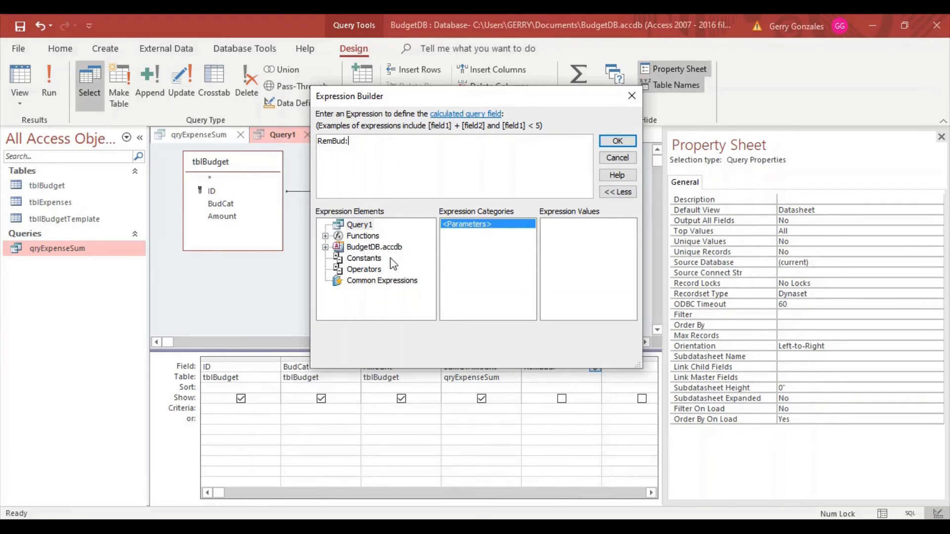
# Insert tblBudget's Amount field into the RemBud expression, followed by a minus sign
pyautogui.click(326, 248)
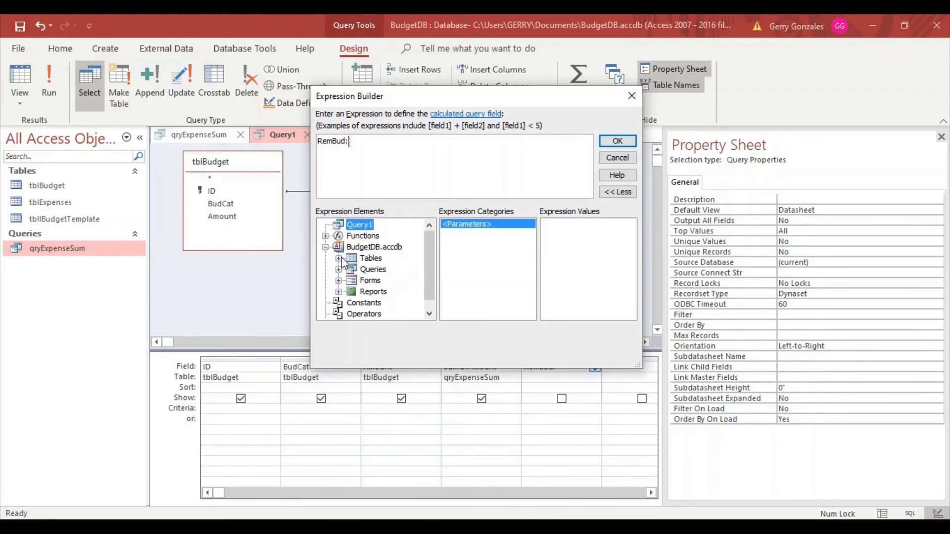
pyautogui.click(339, 258)
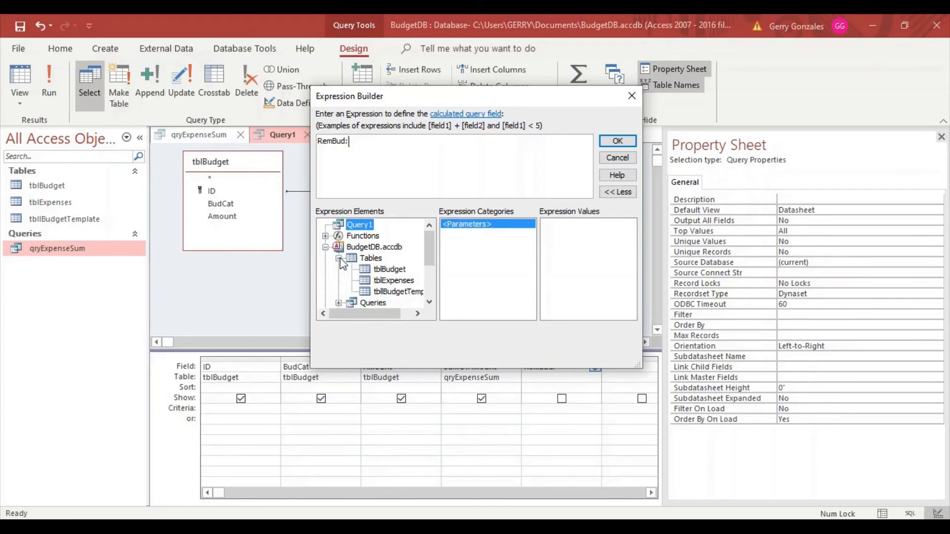
pyautogui.click(382, 271)
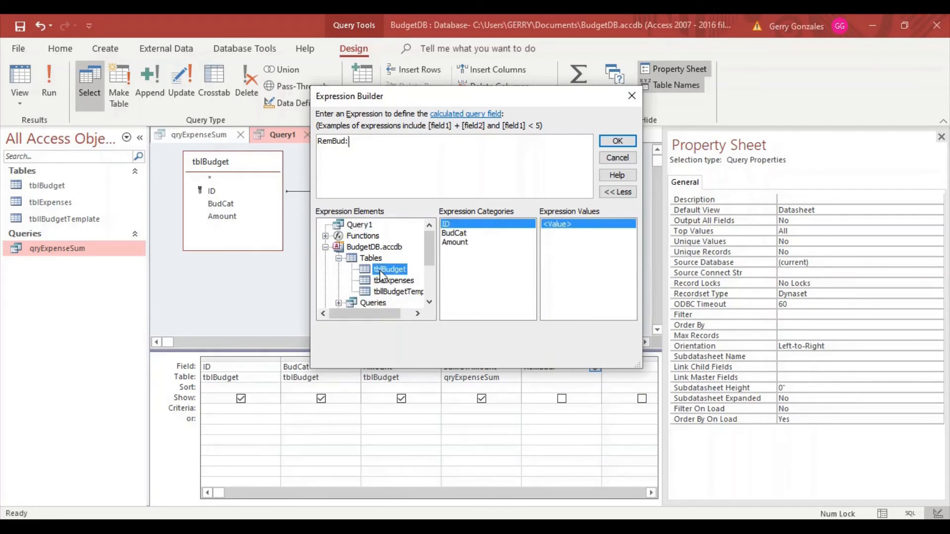
pyautogui.doubleClick(463, 243)
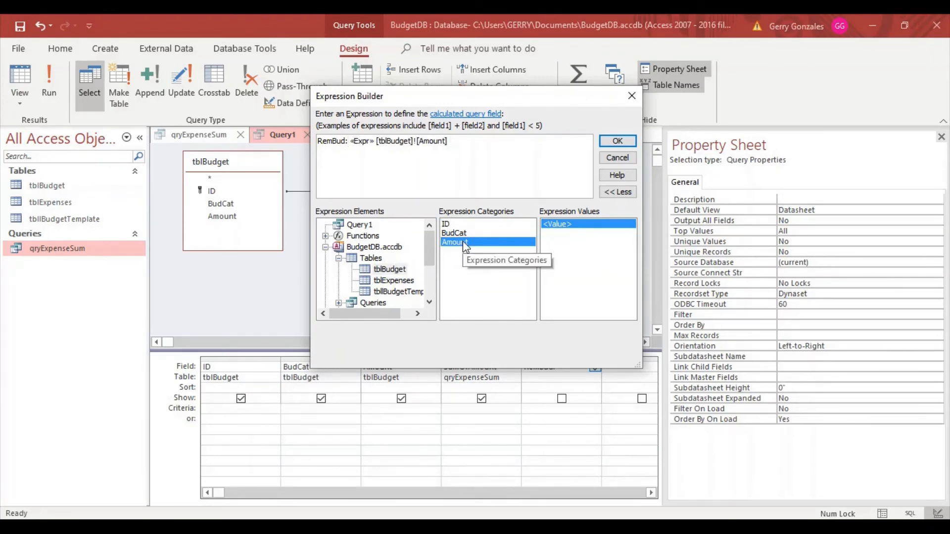
pyautogui.write('-')
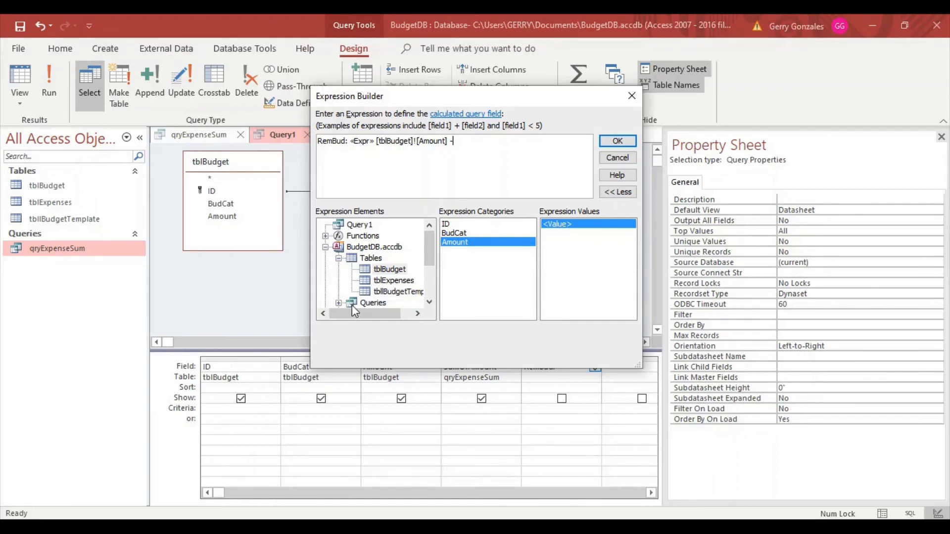
# Add SumOfAmount from the qryExpenseSum query after the minus sign in the RemBud expression
pyautogui.click(429, 302)
pyautogui.click(429, 302)
pyautogui.click(429, 302)
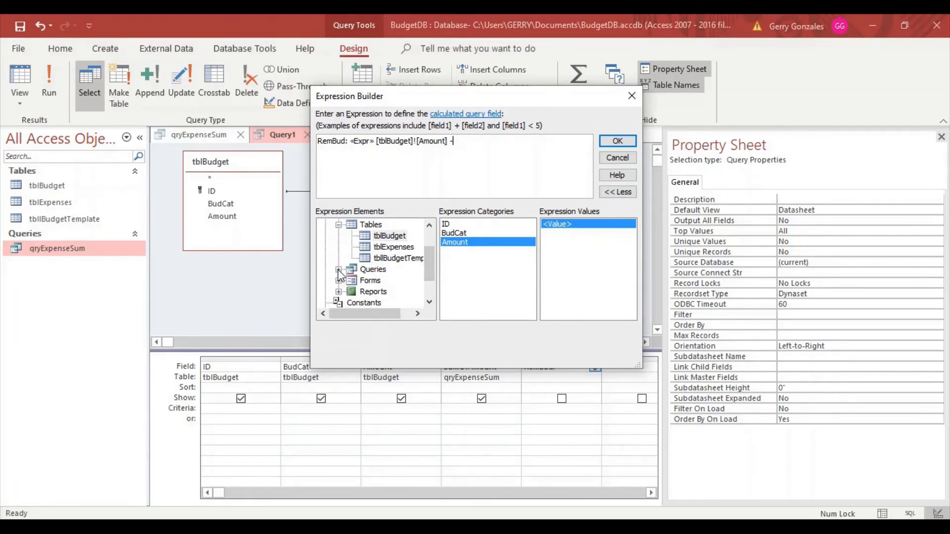
pyautogui.click(339, 270)
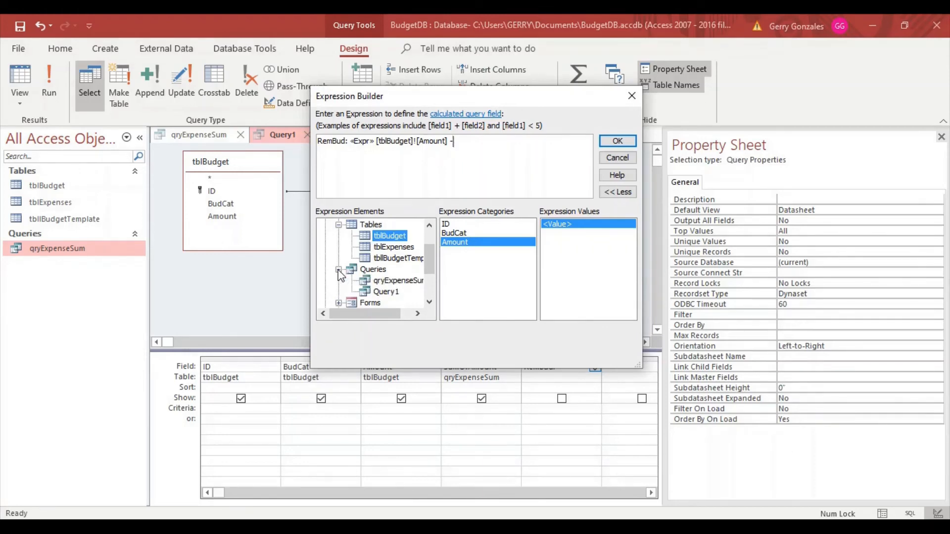
pyautogui.click(390, 282)
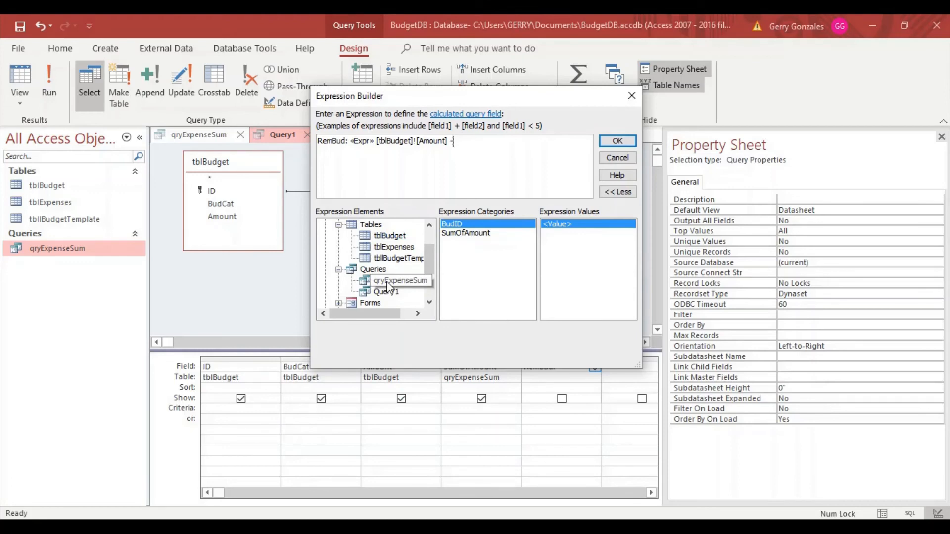
pyautogui.doubleClick(460, 237)
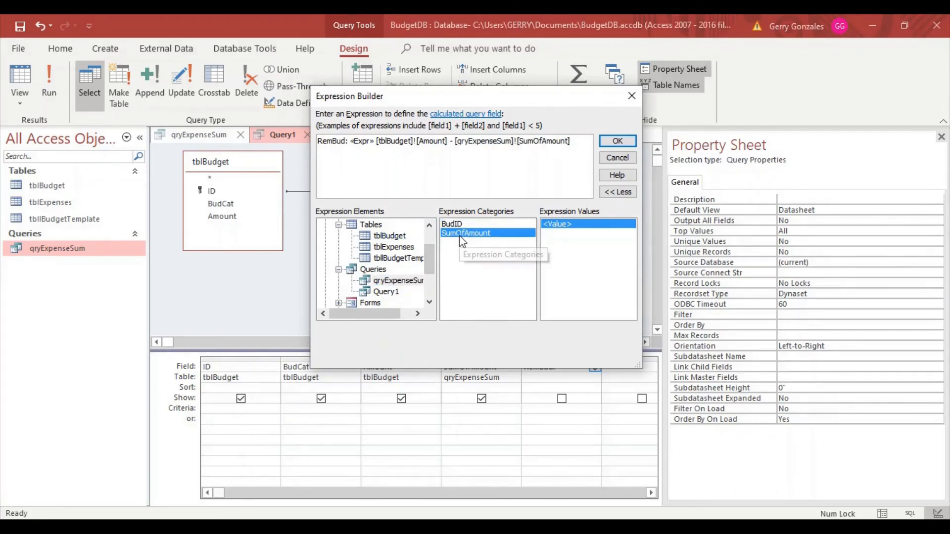
# Remove the «Expr» placeholder from the RemBud expression, accept it, and preview the query's records
pyautogui.click(362, 142)
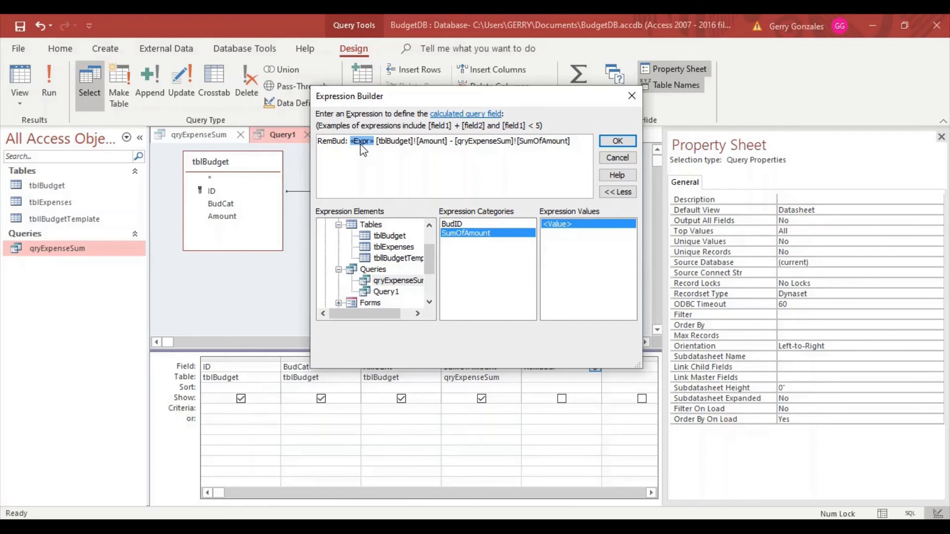
pyautogui.press('Delete')
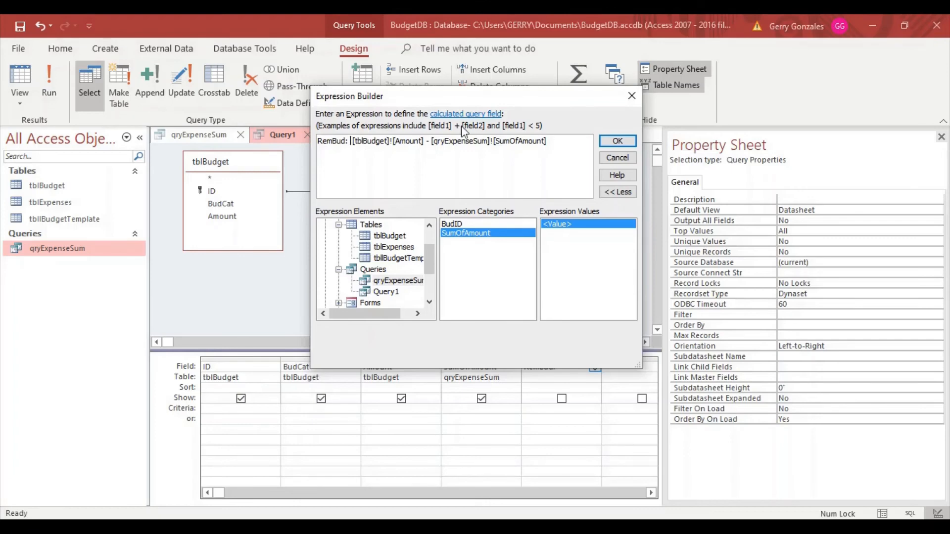
pyautogui.click(614, 144)
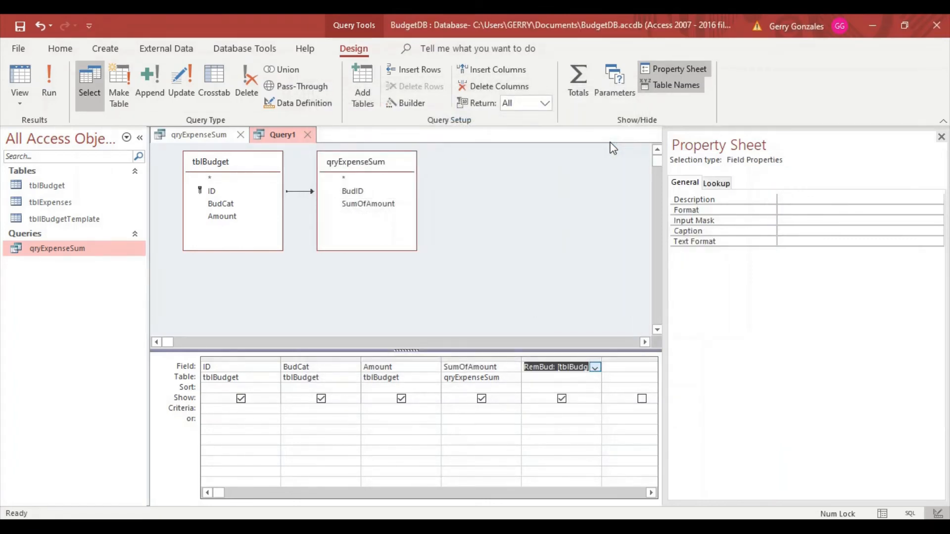
pyautogui.click(20, 77)
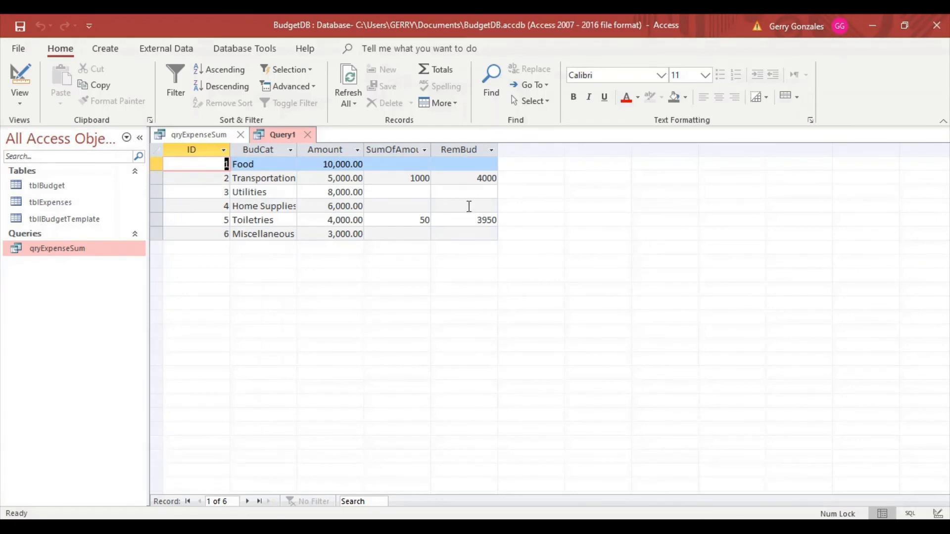
# Reopen the RemBud expression in the Expression Builder and insert Nz( before [qryExpenseSum]![SumOfAmount]
pyautogui.click(19, 75)
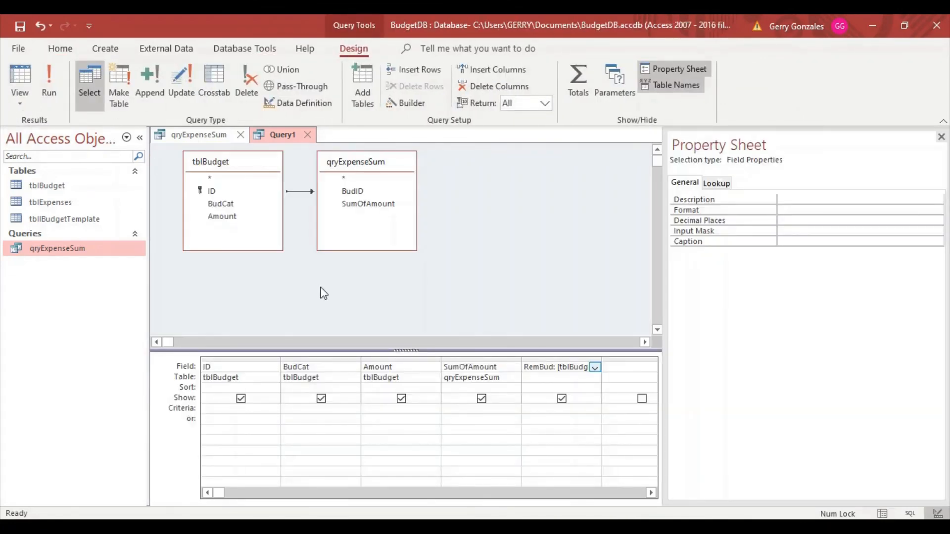
pyautogui.rightClick(543, 367)
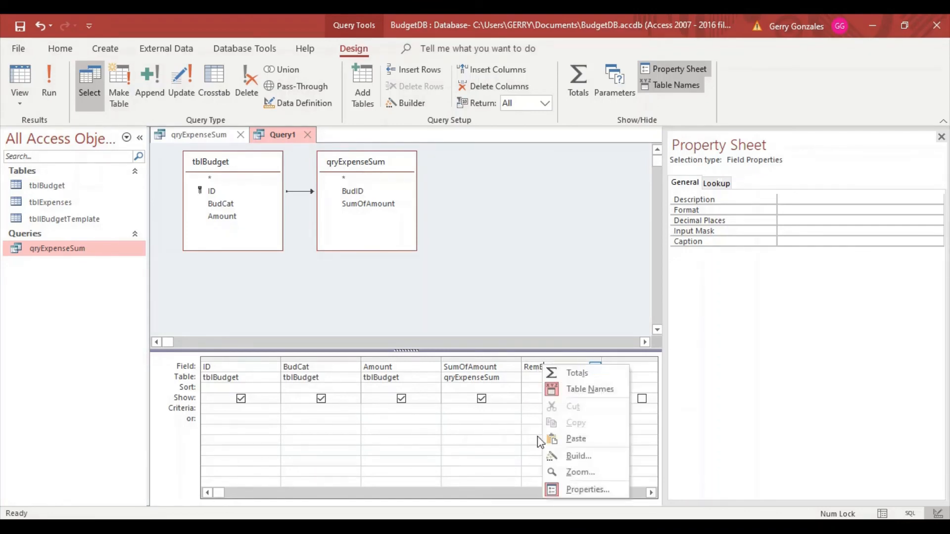
pyautogui.click(573, 457)
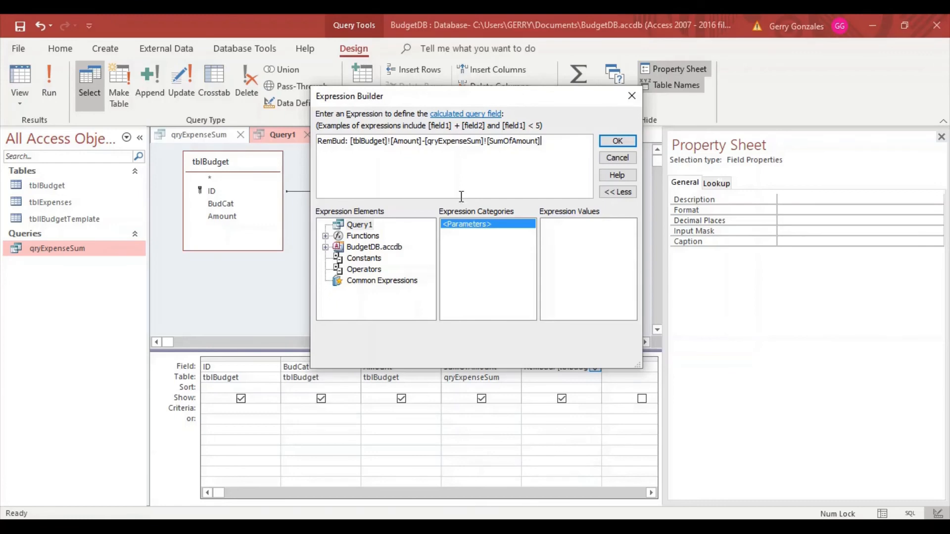
pyautogui.click(425, 142)
pyautogui.write('N')
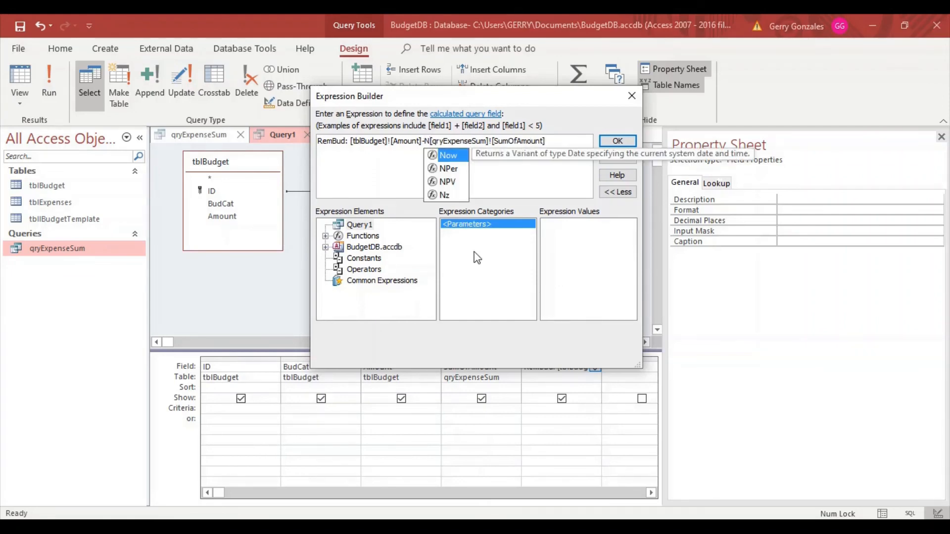
pyautogui.write('z')
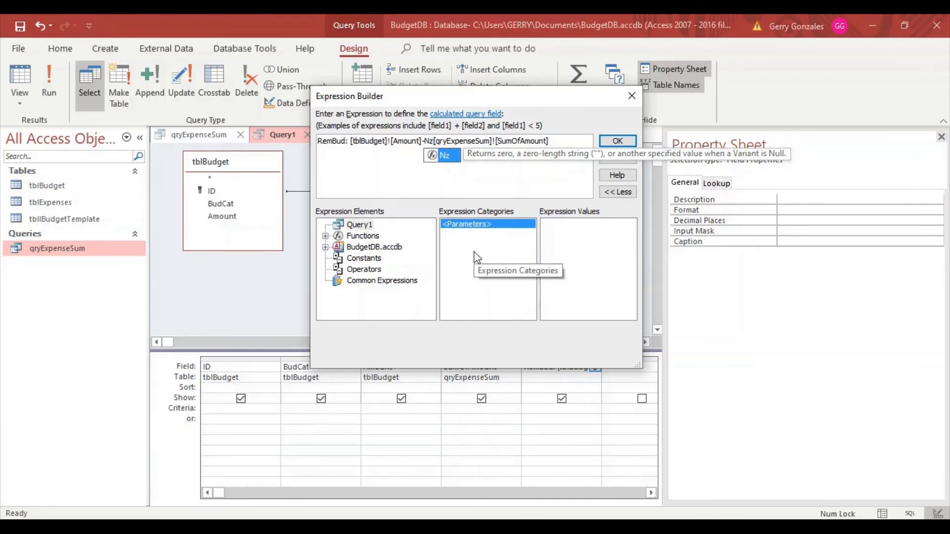
pyautogui.write('(')
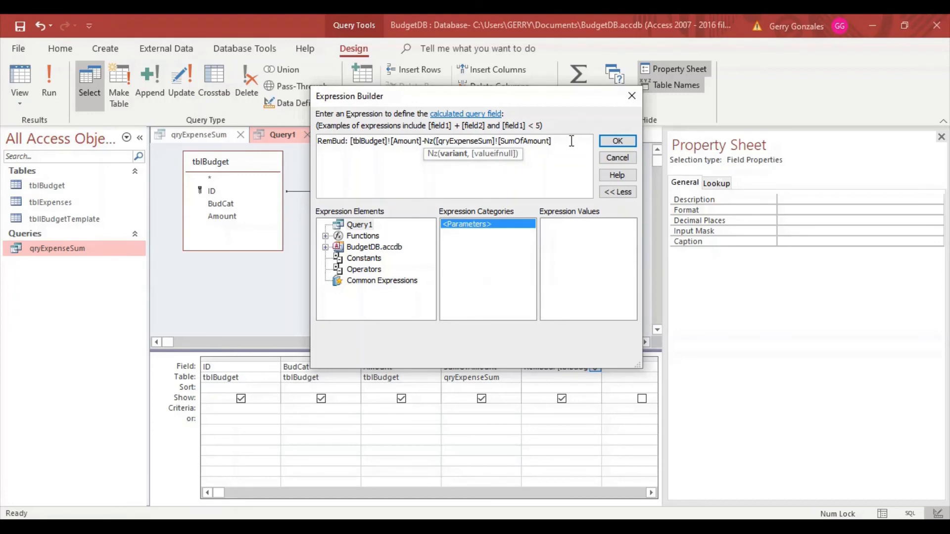
# Complete the Nz function with ,0) after [SumOfAmount], accept the expression, and preview the query's records
pyautogui.click(554, 142)
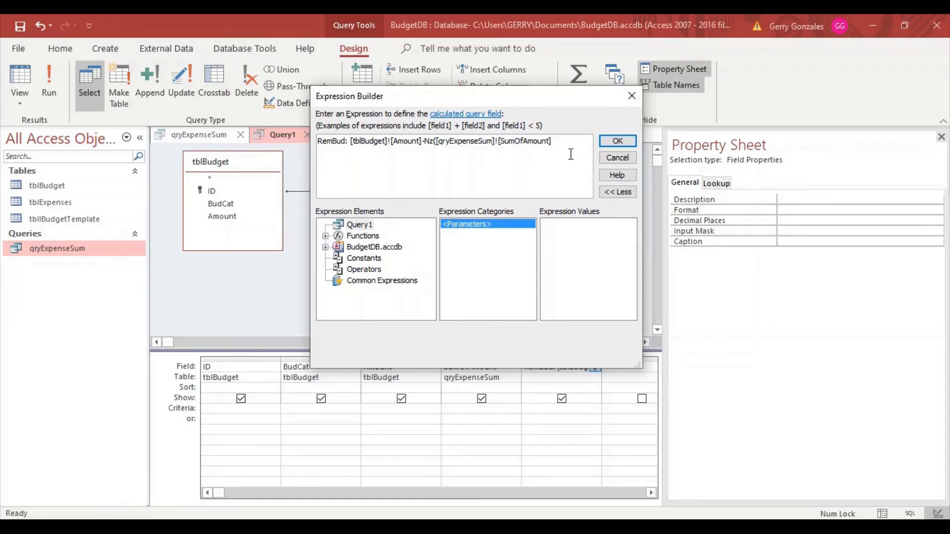
pyautogui.write(',0')
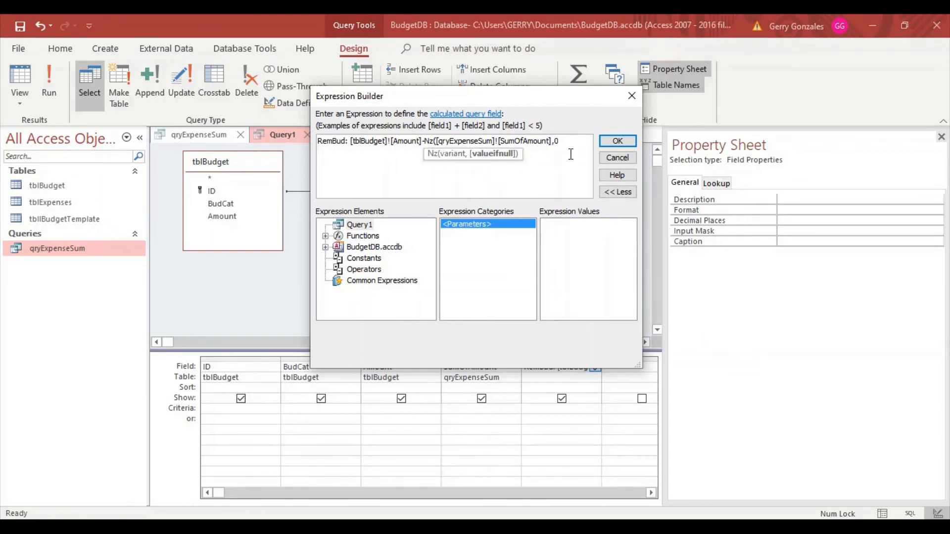
pyautogui.write(')')
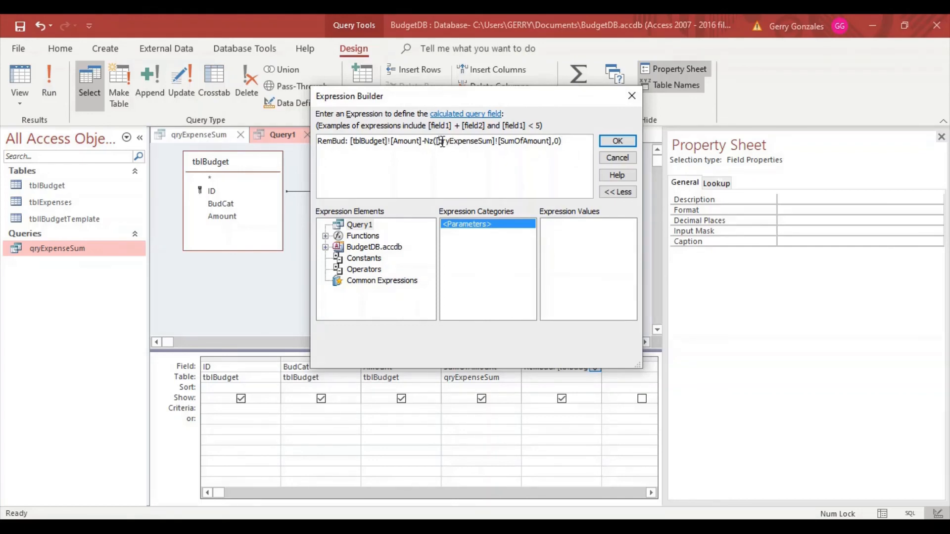
pyautogui.moveTo(437, 142); pyautogui.dragTo(559, 144)
pyautogui.click(559, 143)
pyautogui.write(')')
pyautogui.click(617, 141)
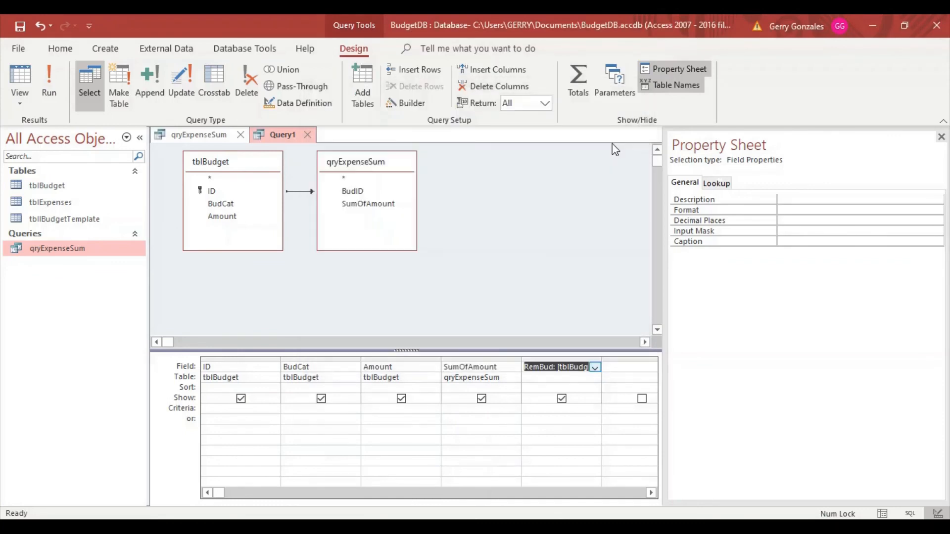
pyautogui.click(23, 80)
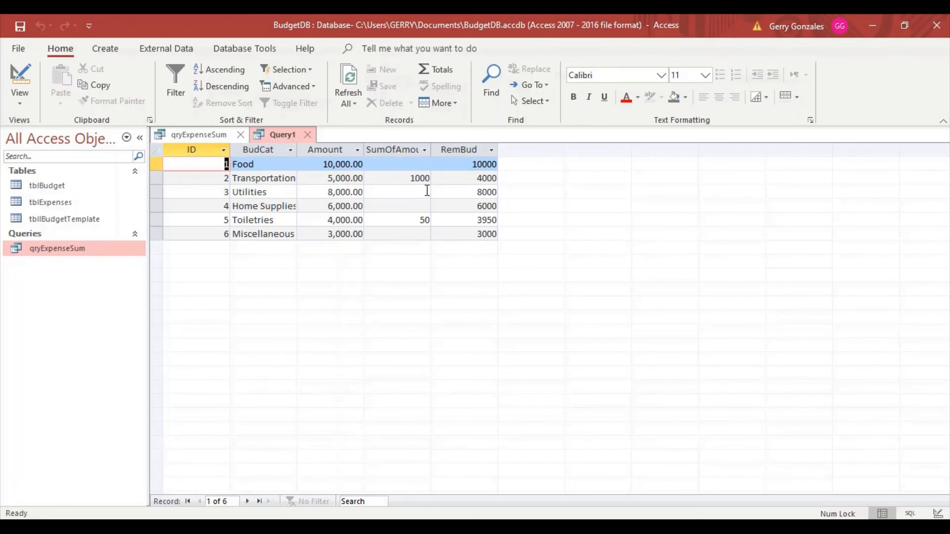
# Return to the query design and set the SumOfAmount column's format to Standard
pyautogui.click(22, 79)
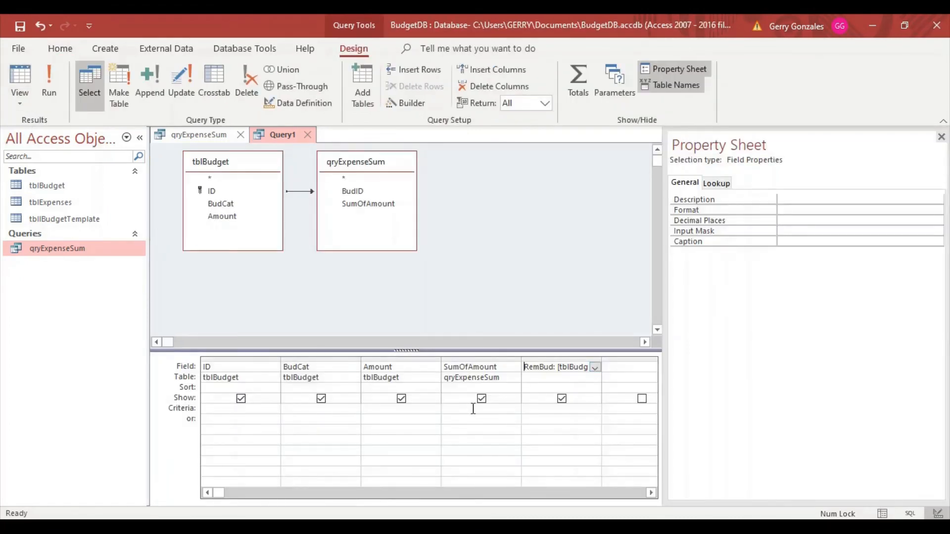
pyautogui.click(501, 389)
pyautogui.rightClick(501, 389)
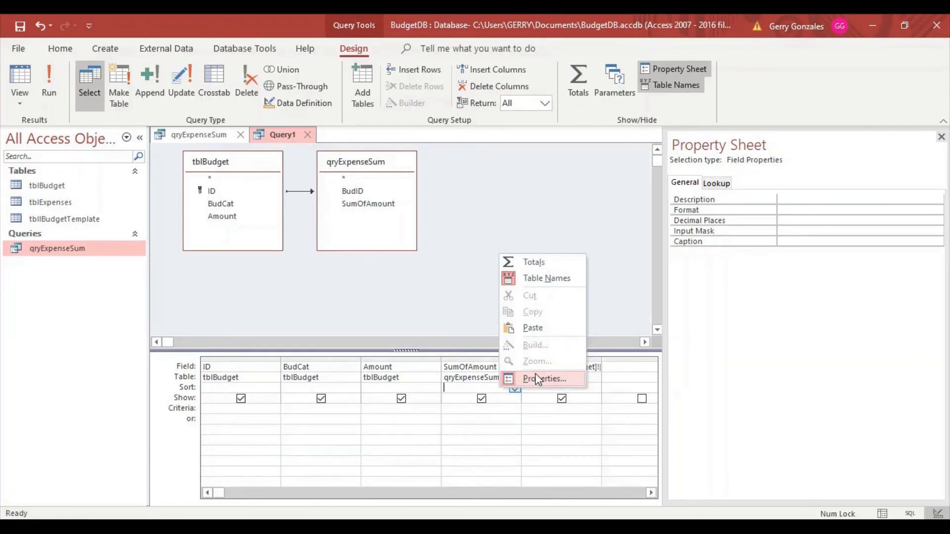
pyautogui.click(803, 210)
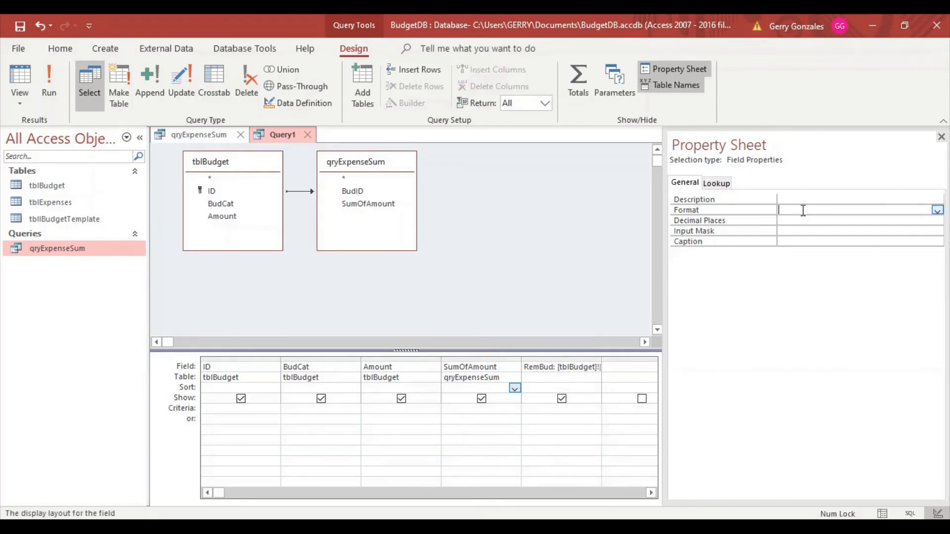
pyautogui.write('standard')
# Set the RemBud column's format to Standard and preview the query's records
pyautogui.click(581, 389)
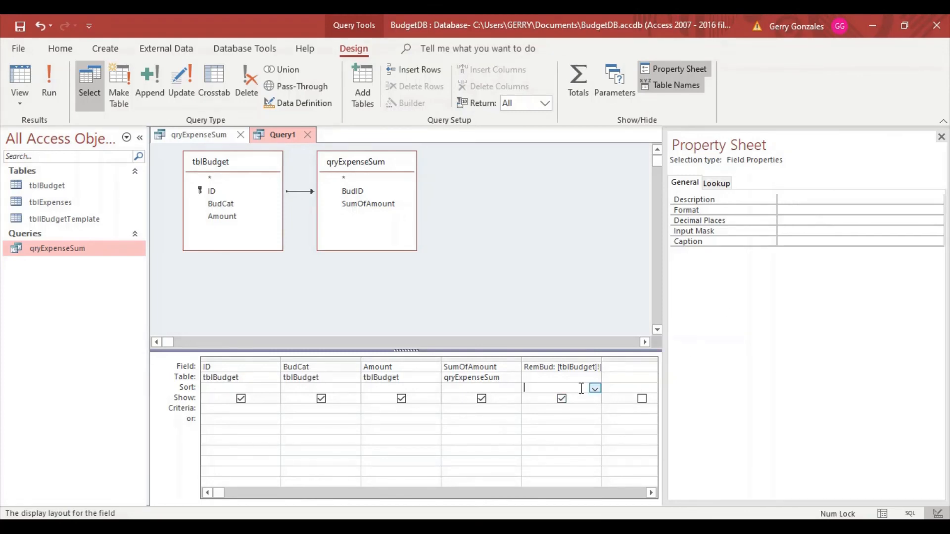
pyautogui.click(790, 211)
pyautogui.write('sta')
pyautogui.press('Return')
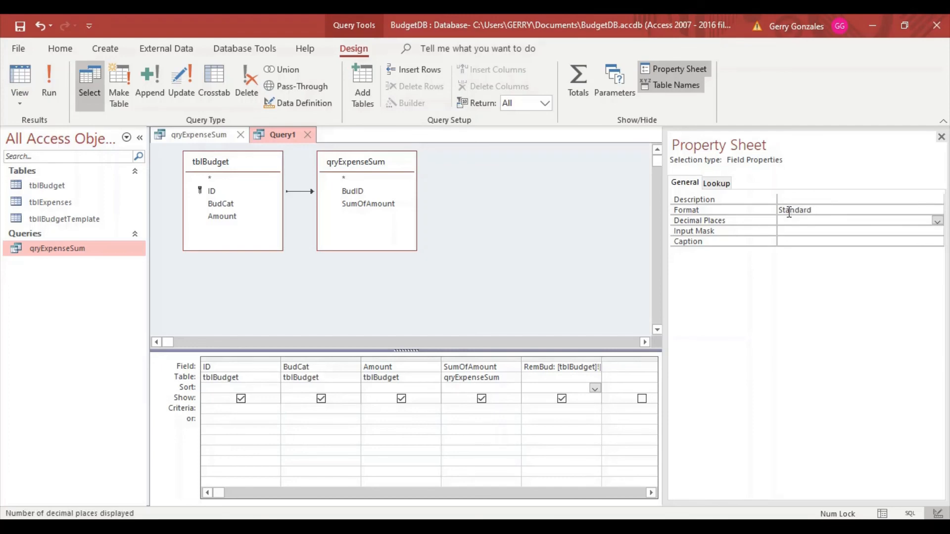
pyautogui.click(22, 76)
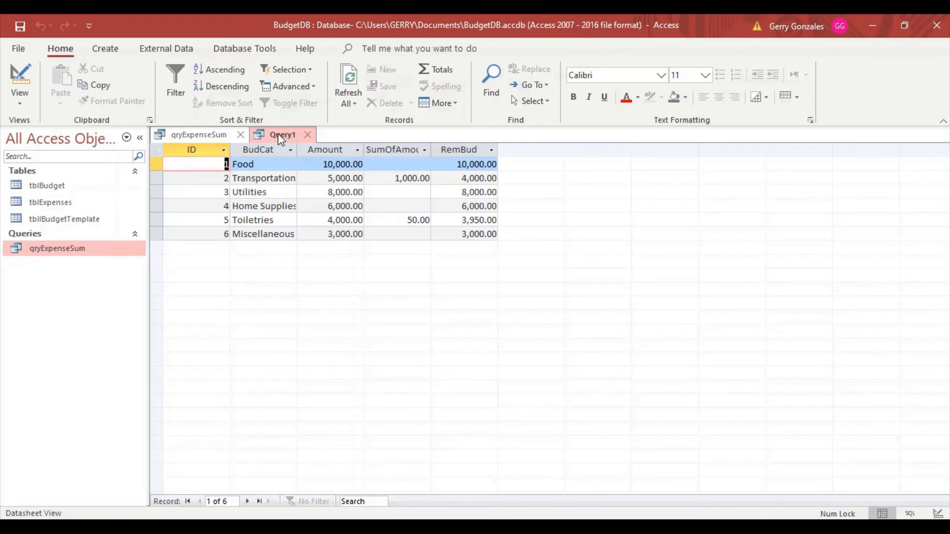
# Return to the query design, replace the SumOfAmount field with the alias Expenses: and open it in the Expression Builder
pyautogui.click(25, 78)
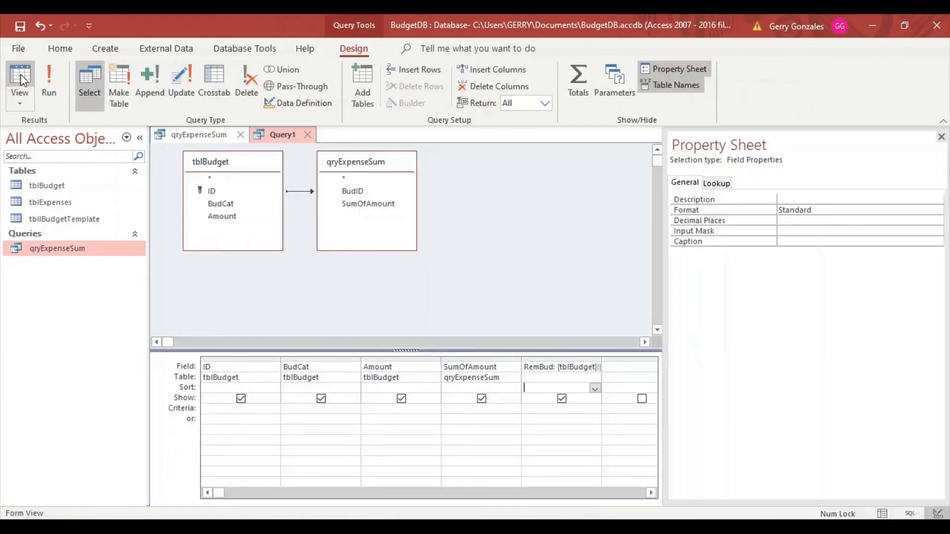
pyautogui.doubleClick(505, 366)
pyautogui.write('Ex')
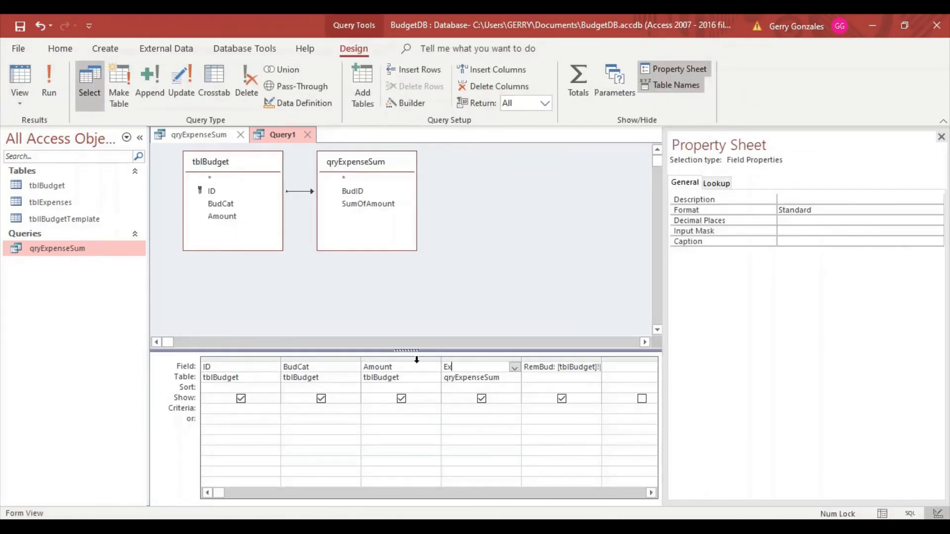
pyautogui.write('penses:')
pyautogui.rightClick(496, 369)
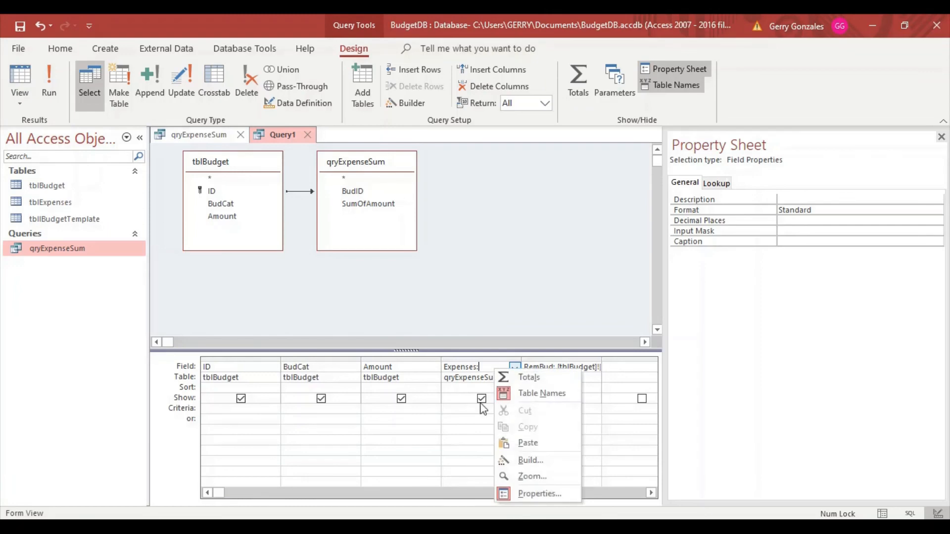
pyautogui.click(545, 465)
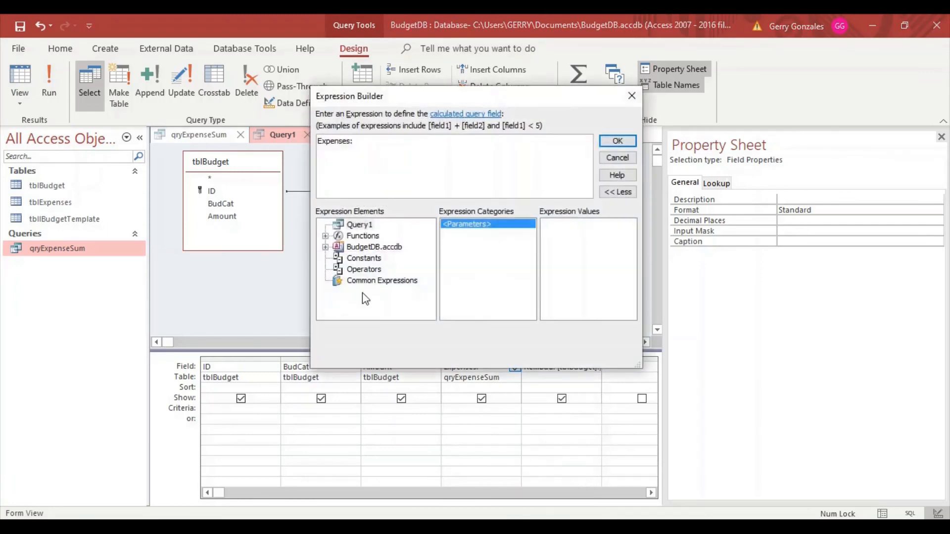
# Complete the Expenses expression with [qryExpenseSum]![SumOfAmount], remove the <Expr> placeholder, accept it, and preview the query's records
pyautogui.click(325, 247)
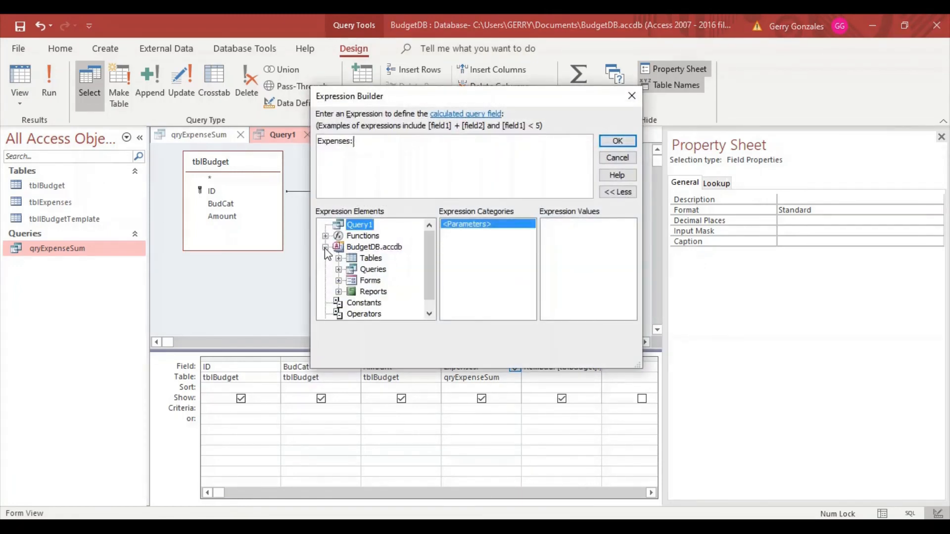
pyautogui.click(339, 270)
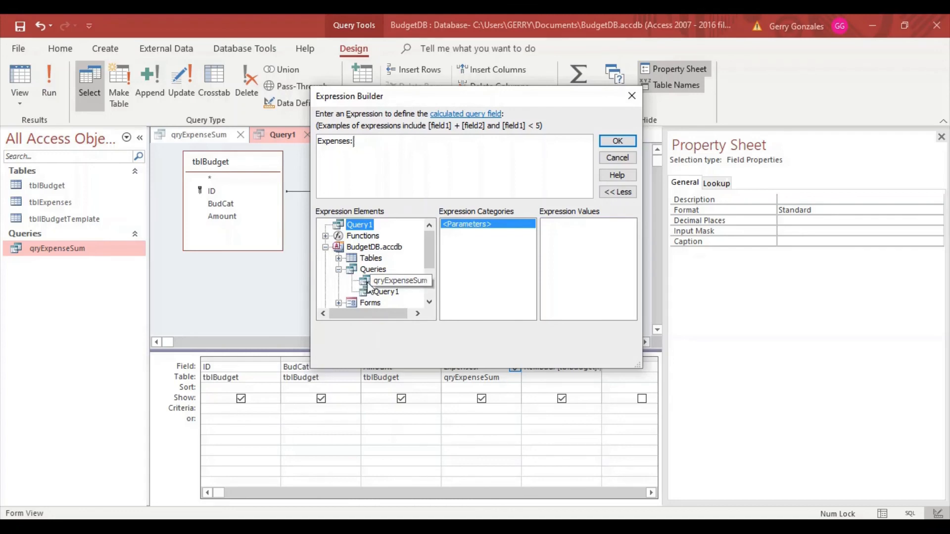
pyautogui.click(369, 282)
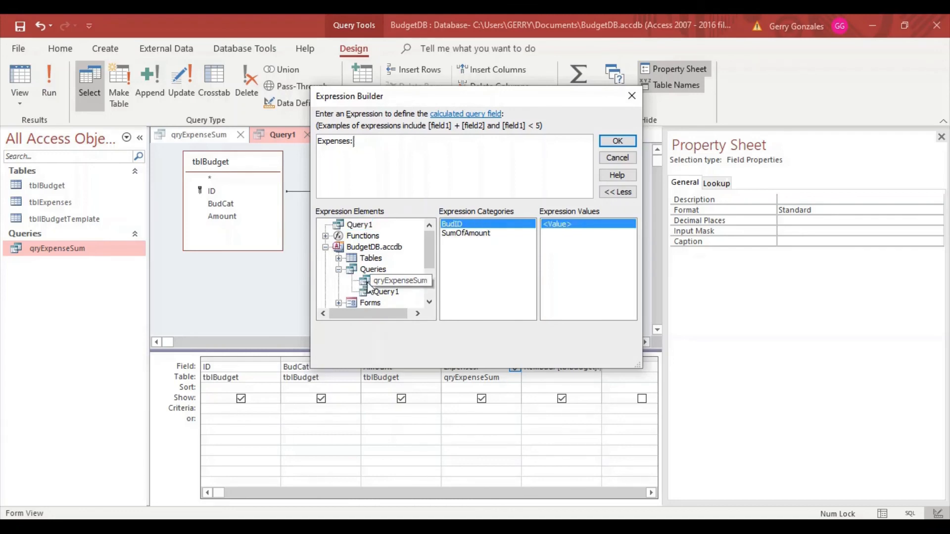
pyautogui.doubleClick(478, 235)
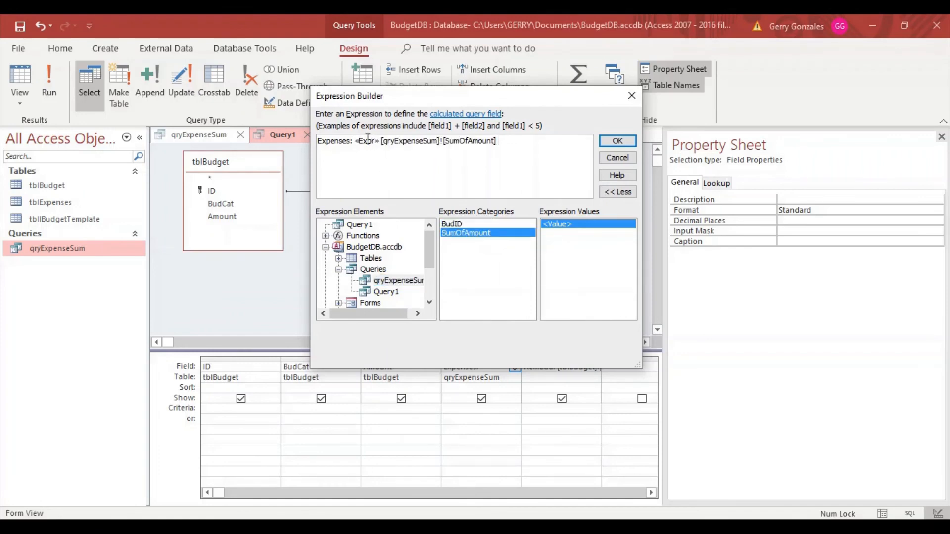
pyautogui.click(367, 144)
pyautogui.press('Delete')
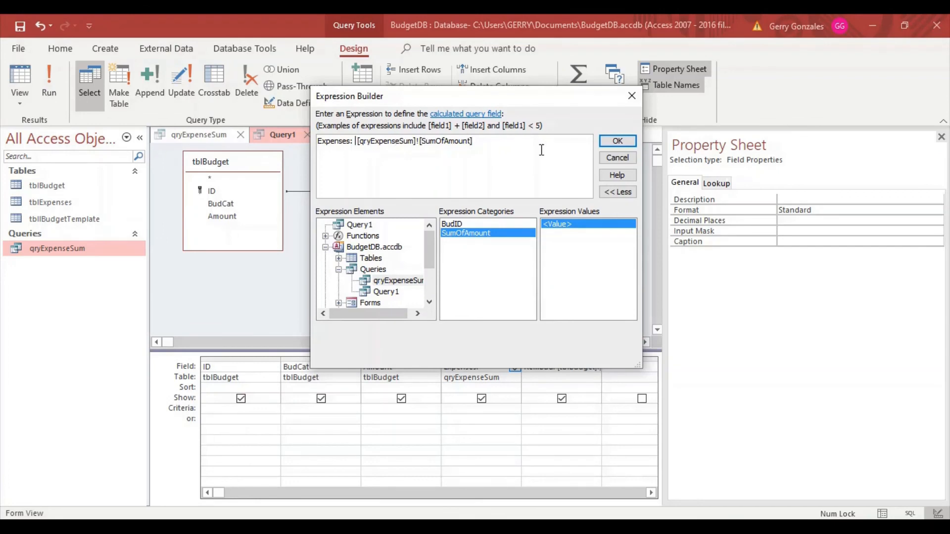
pyautogui.click(617, 143)
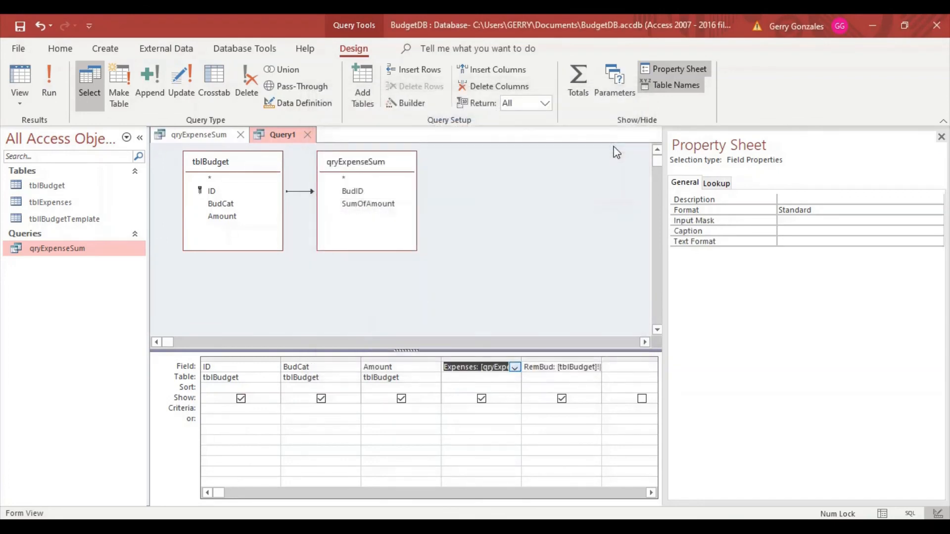
pyautogui.click(18, 73)
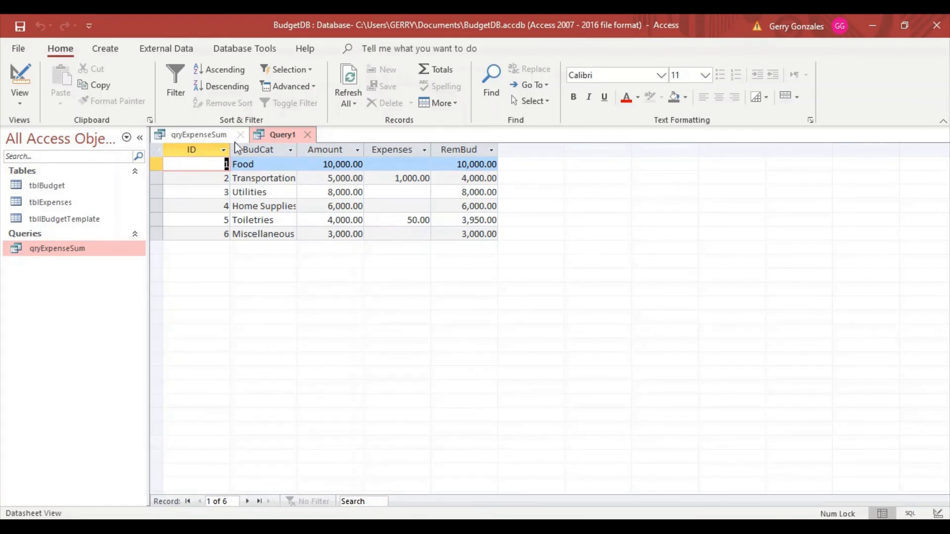
# Save the query under the name qryRemBud
pyautogui.click(20, 28)
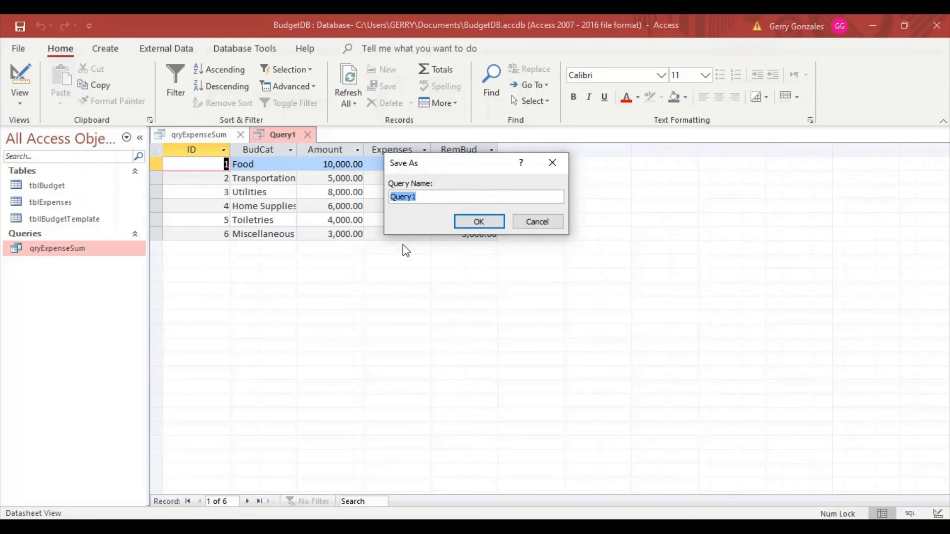
pyautogui.moveTo(428, 198); pyautogui.dragTo(363, 199)
pyautogui.write('qryRemBub')
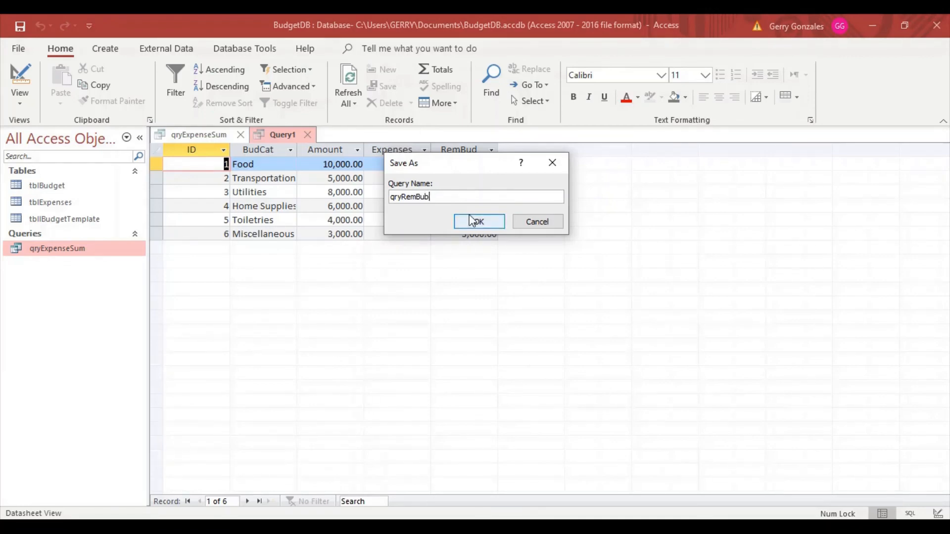
pyautogui.press('BackSpace')
pyautogui.write('d')
pyautogui.click(472, 223)
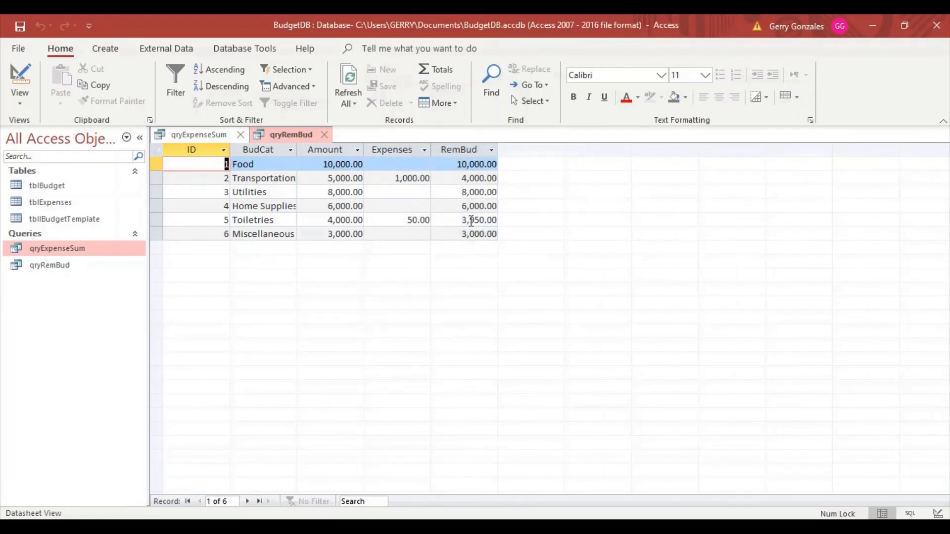